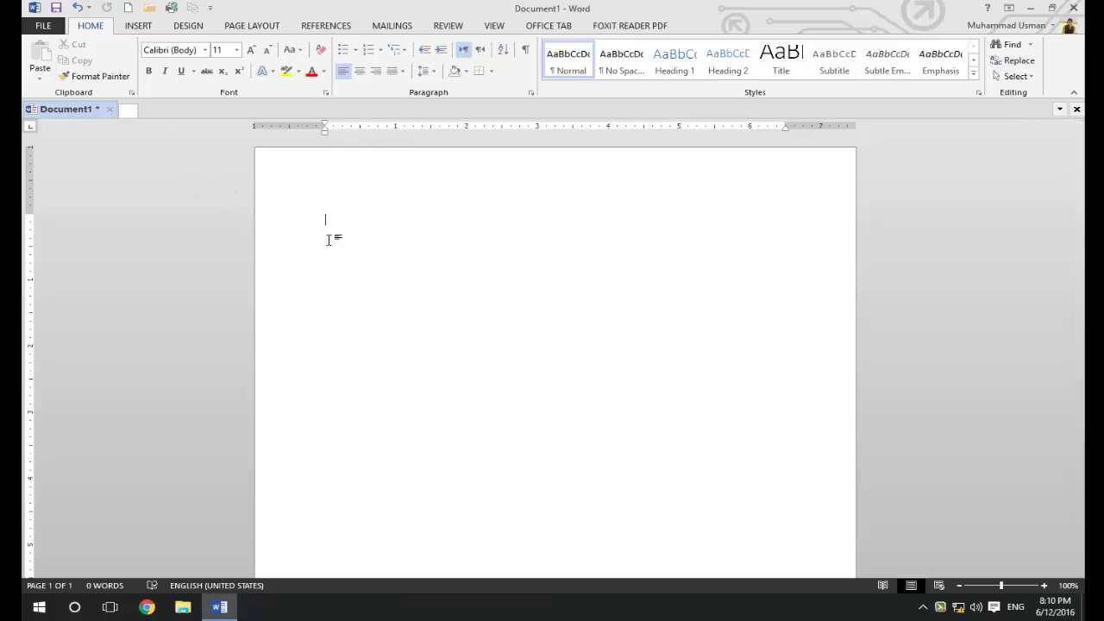
Open the AutoCorrect replacement settings from Word Options' Proofing page
left_click(45, 26)
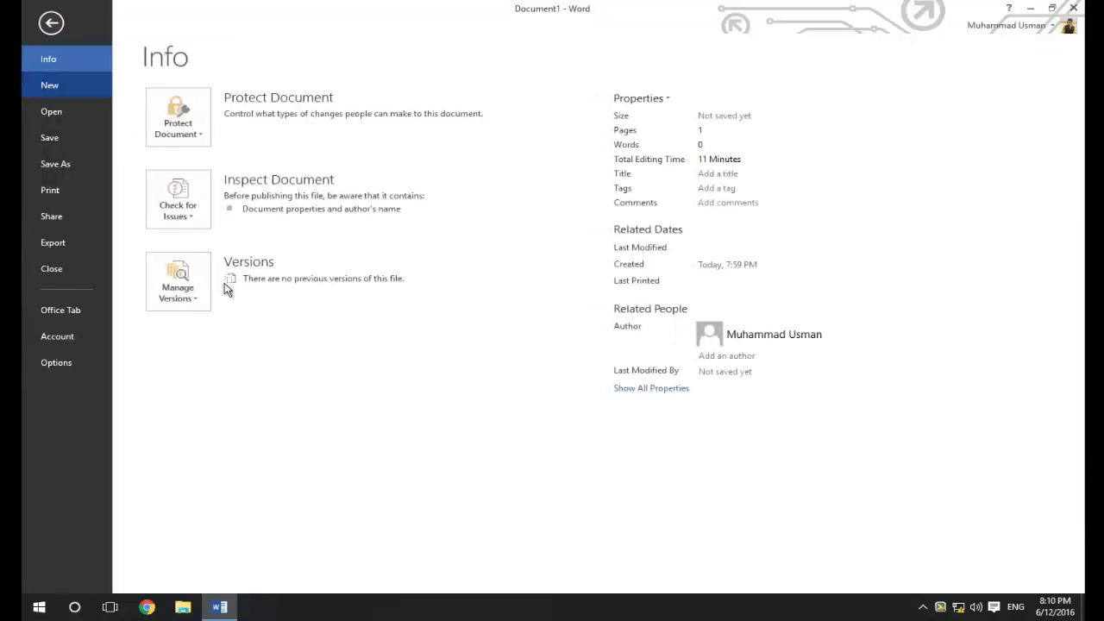
left_click(56, 362)
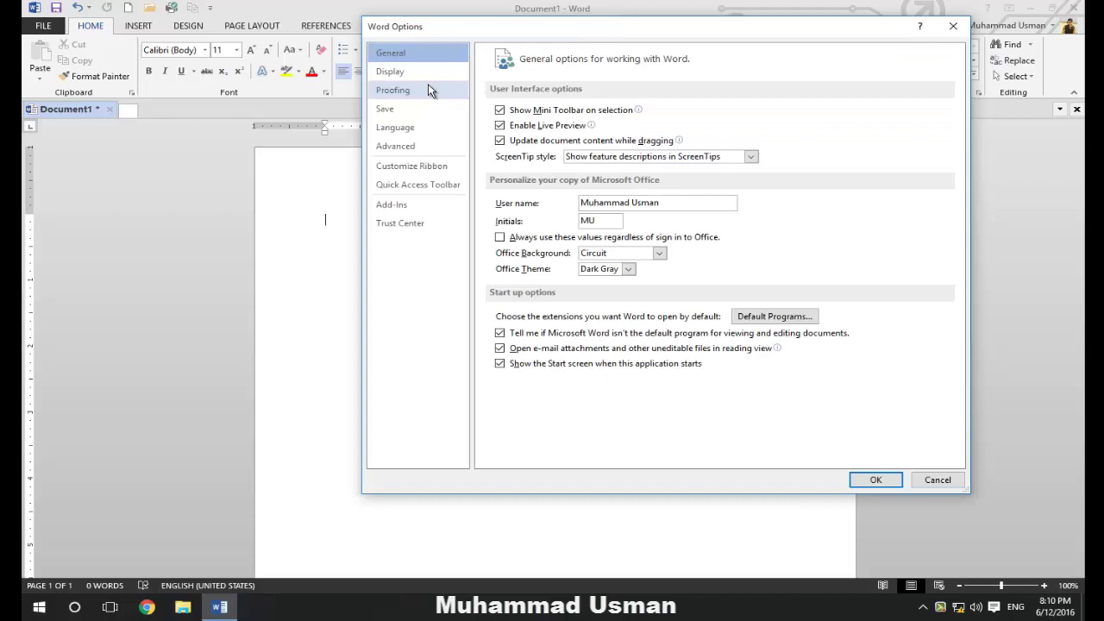
left_click(428, 90)
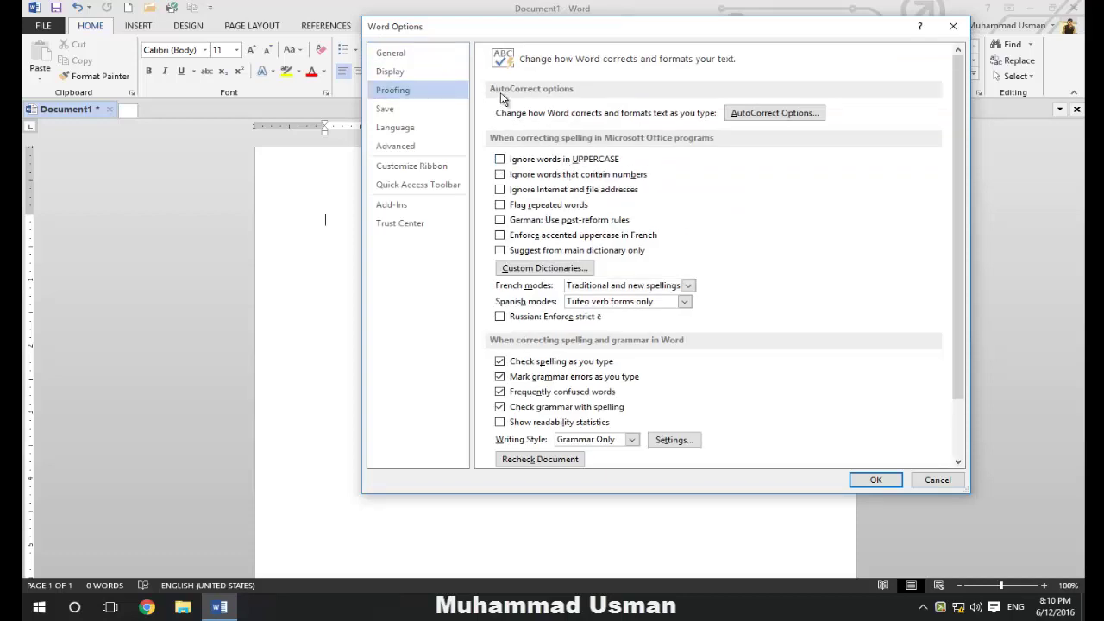
left_click(804, 118)
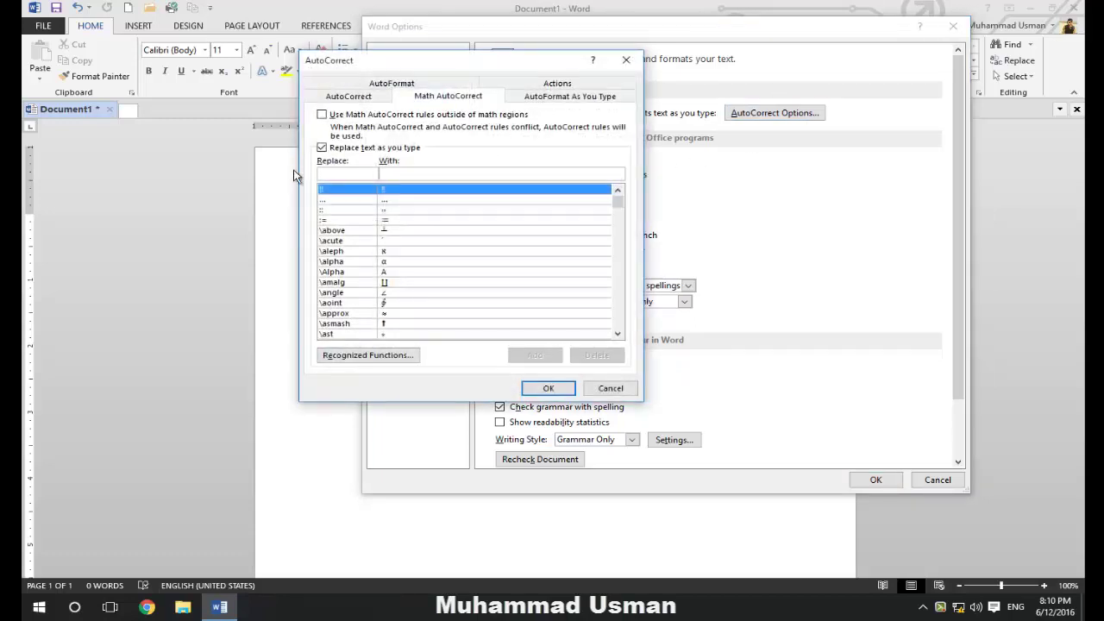
left_click(353, 96)
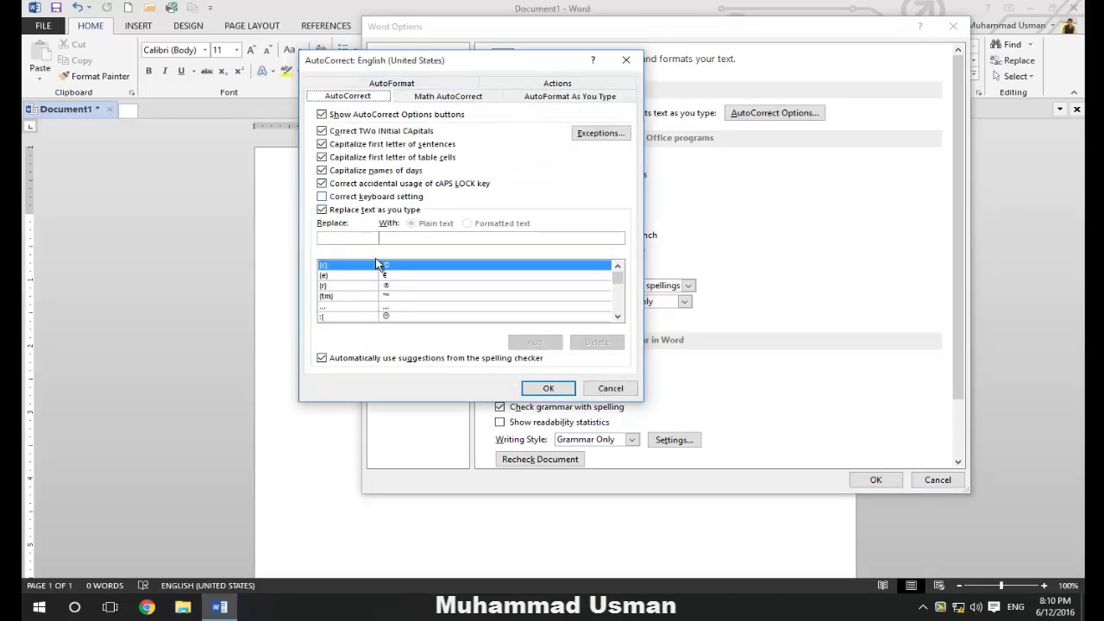
Leave the AutoCorrect replacement option set, close Options, and start typing (c) in the document
left_click(338, 238)
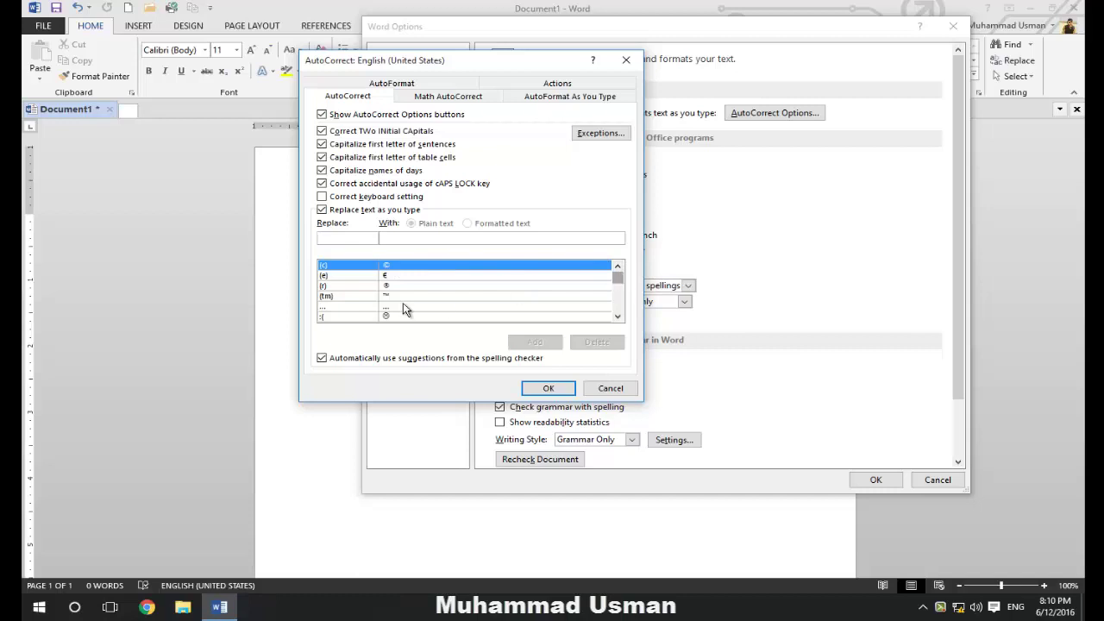
left_click(569, 388)
left_click(879, 478)
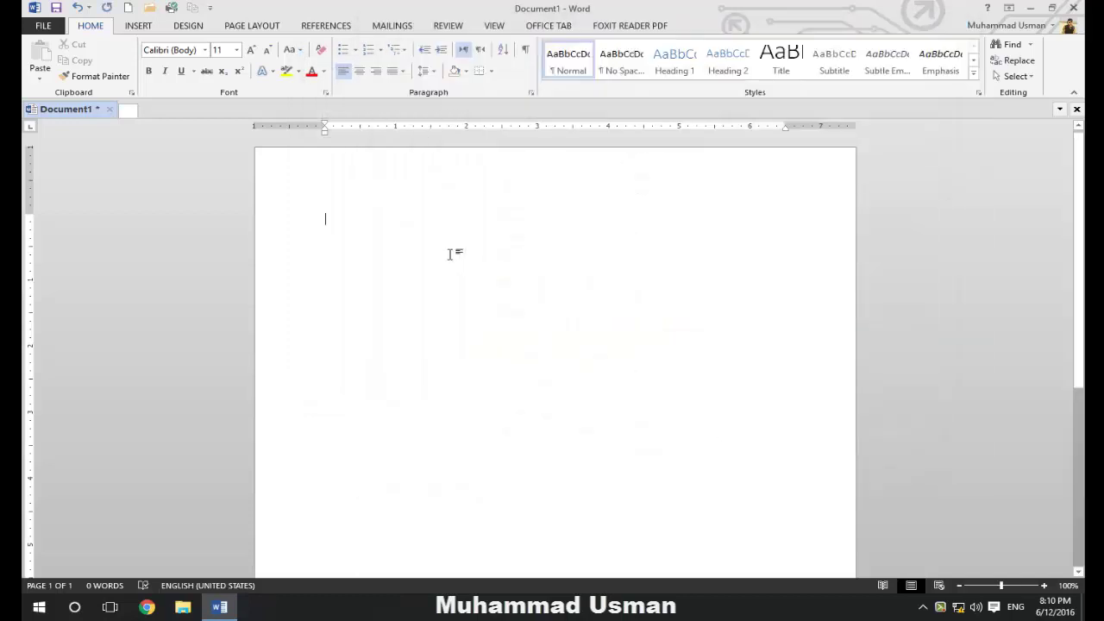
type("(")
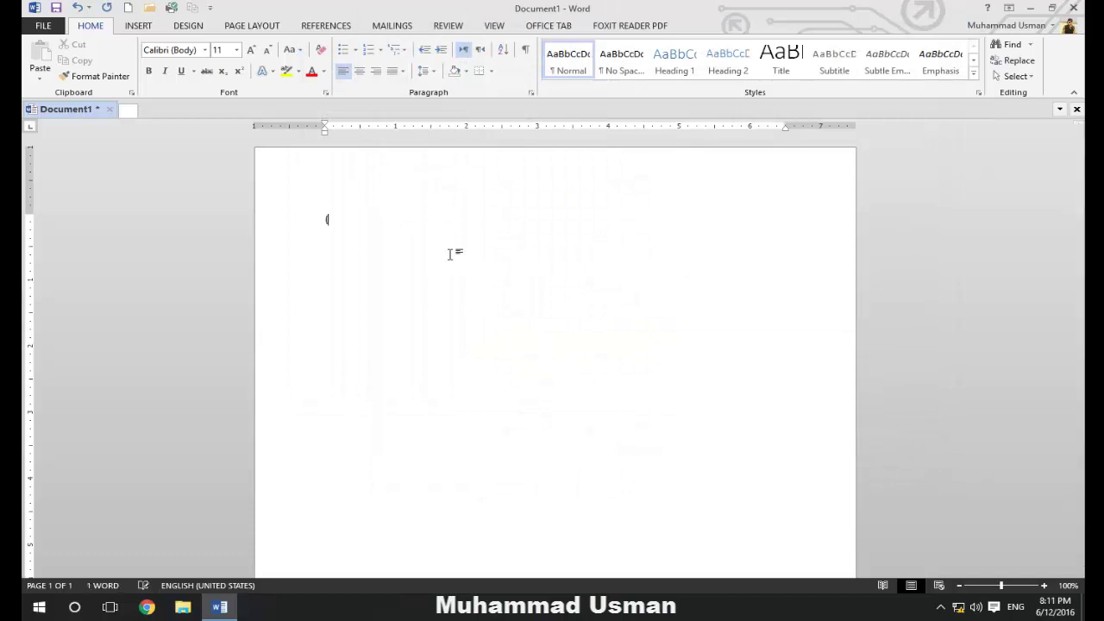
type("c")
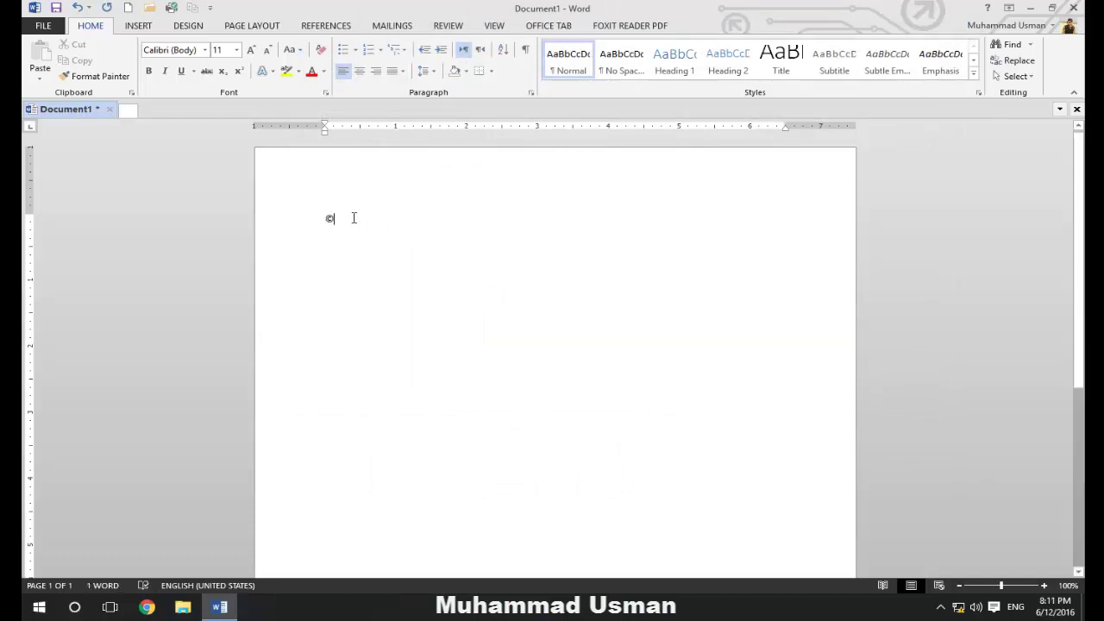
type("(")
Bring up the AutoCorrect dialog from Word Options' Proofing page and move it aside
left_click(42, 25)
left_click(52, 362)
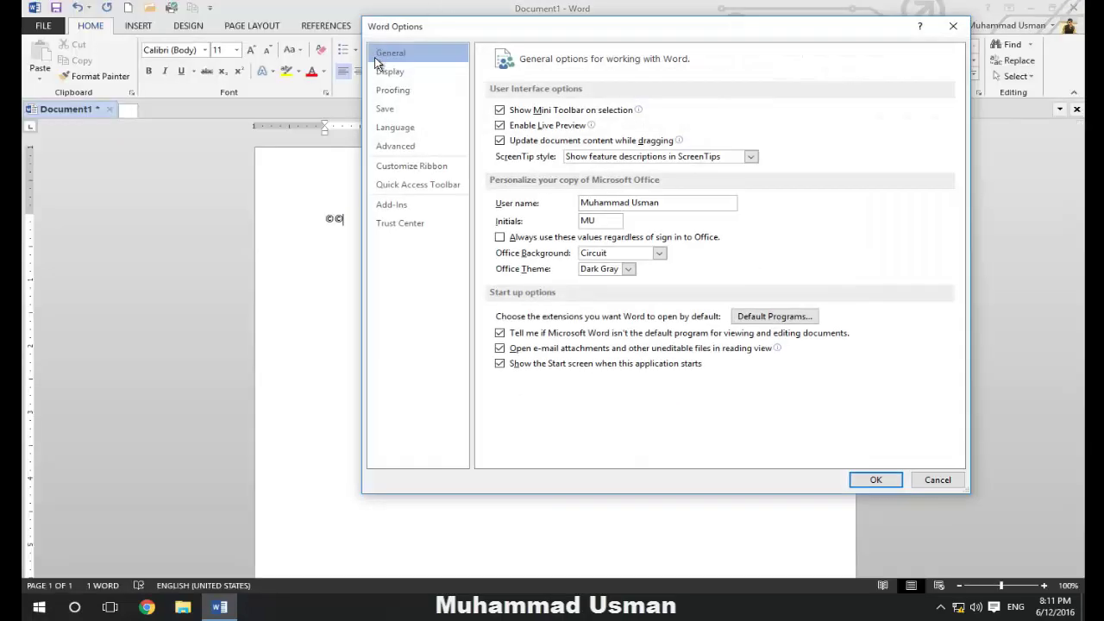
left_click(394, 89)
left_click(755, 116)
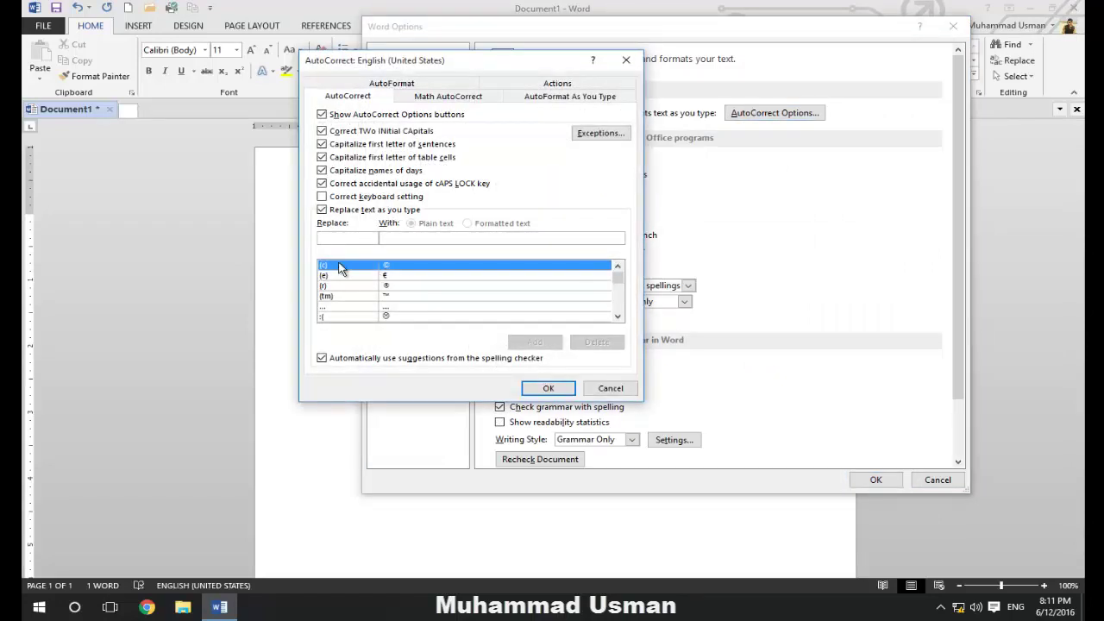
left_click_drag(432, 59, 620, 55)
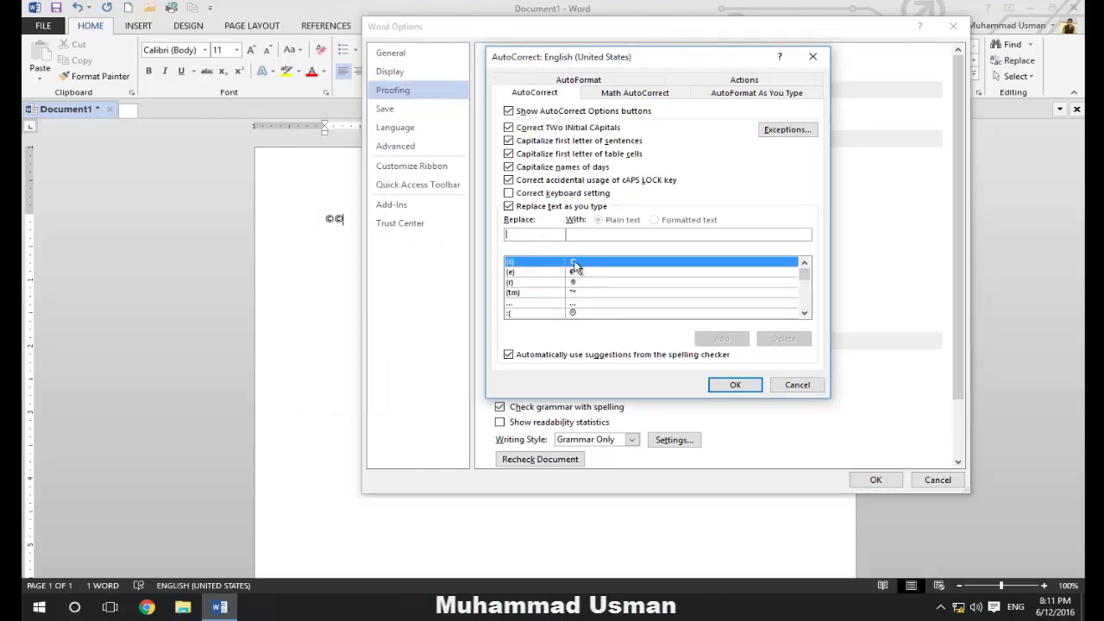
Inspect the (e), (r) and (tm) symbol replacement entries in the AutoCorrect list
left_click(511, 272)
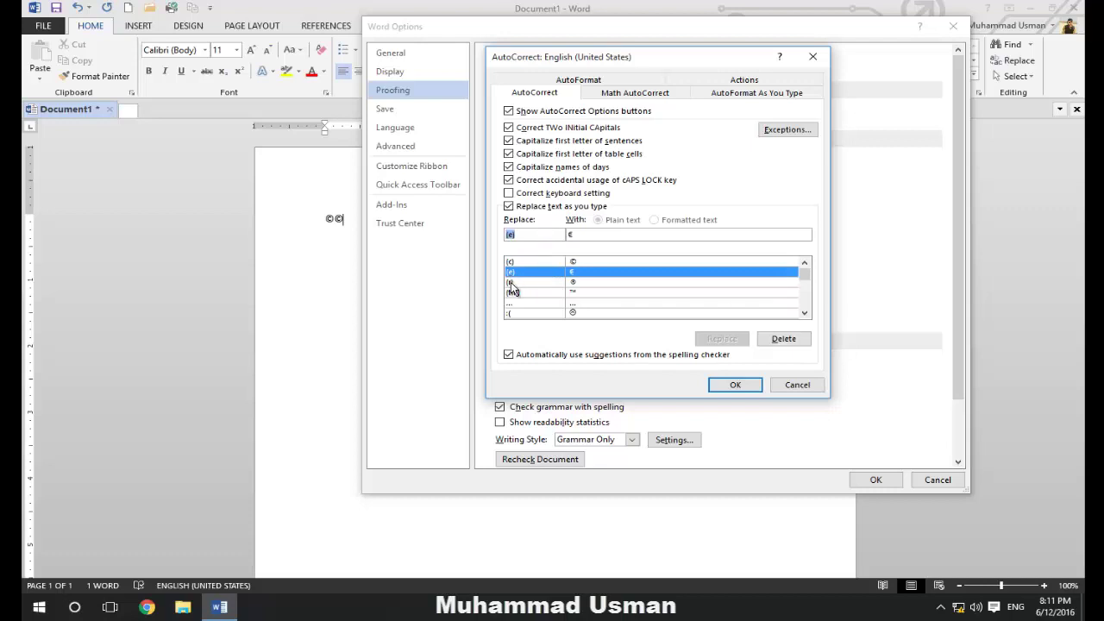
left_click(512, 282)
left_click(513, 294)
left_click(511, 303)
left_click(523, 294)
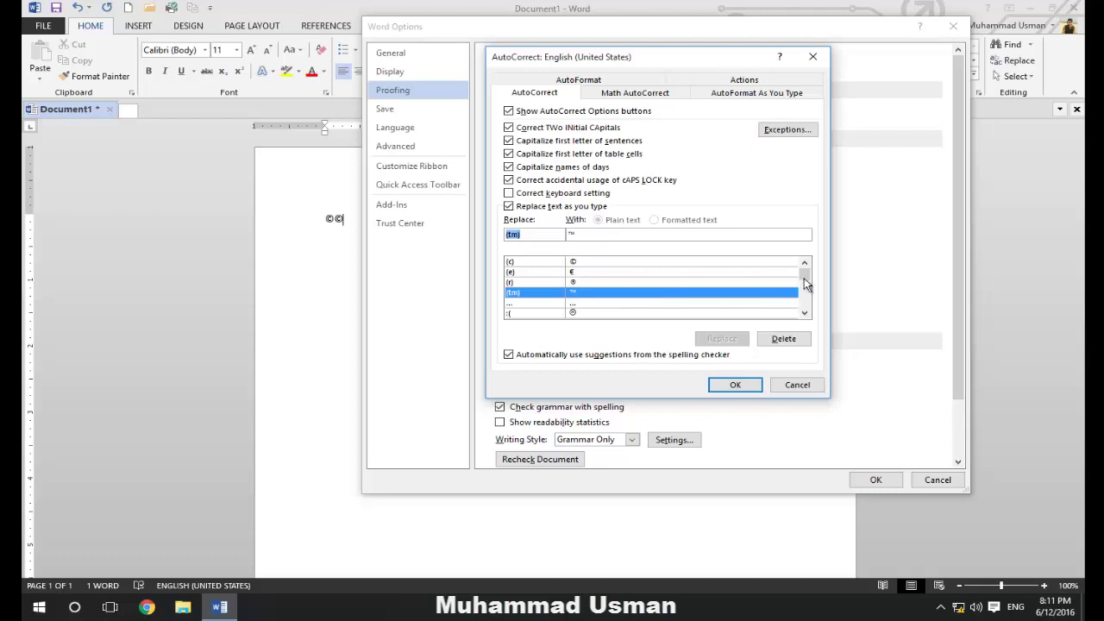
left_click_drag(804, 277, 672, 267)
left_click(546, 237)
Add an AutoCorrect entry replacing Tuts with Tutswal.blogspot.com and close both dialogs
type("Tutswal.blogspot.com")
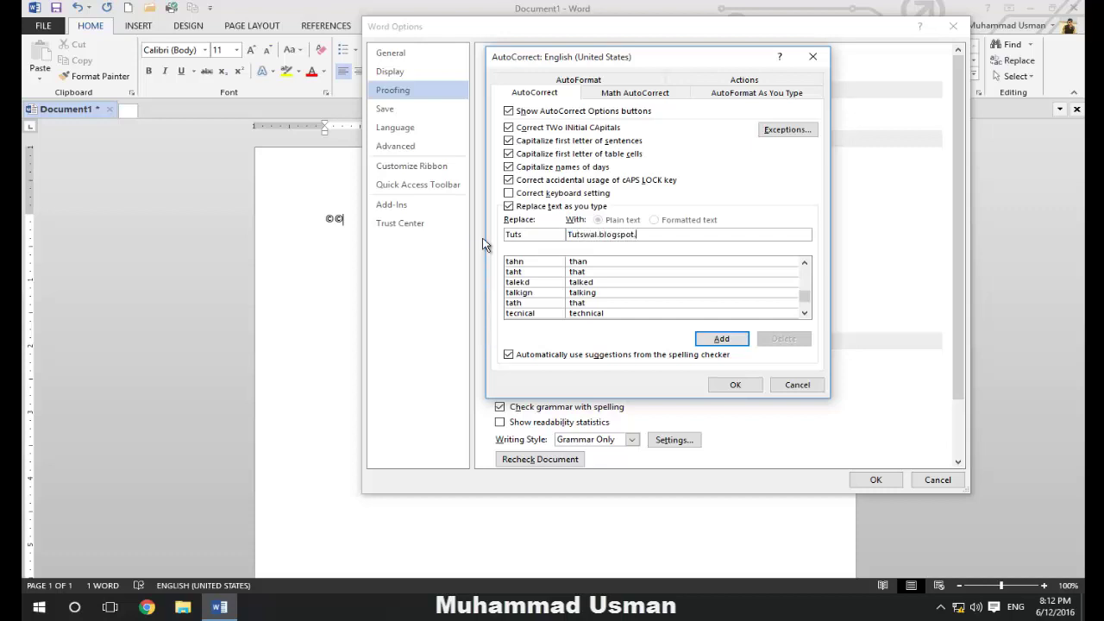
left_click(716, 341)
left_click(741, 385)
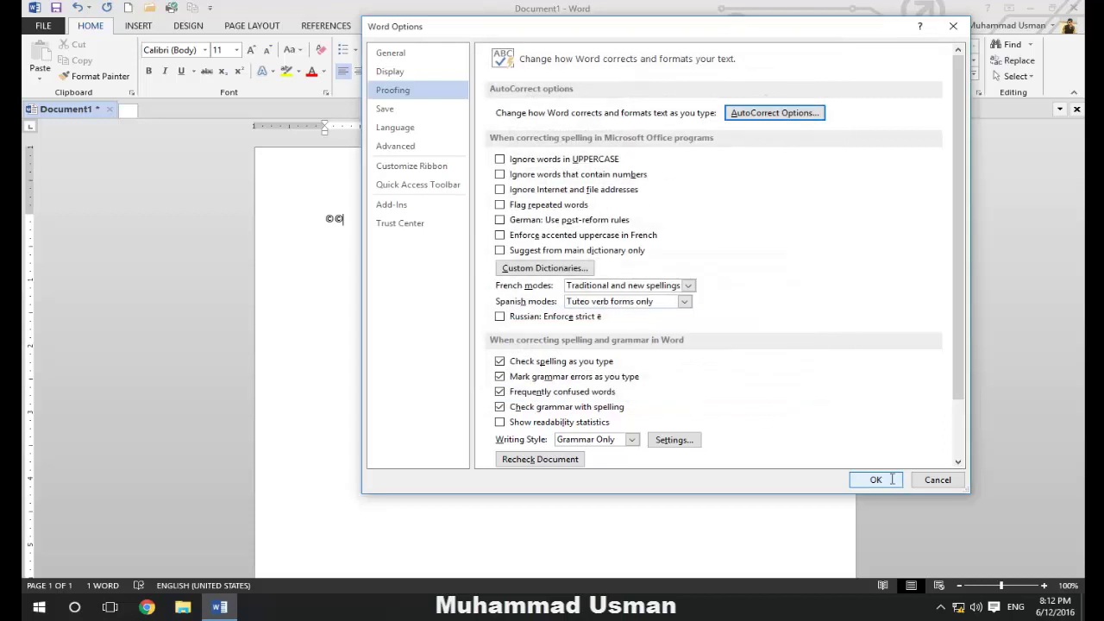
left_click(875, 479)
Type Tuts so it expands to Tutswal.blogspot.com, and delete the ©© symbols before it
type("T")
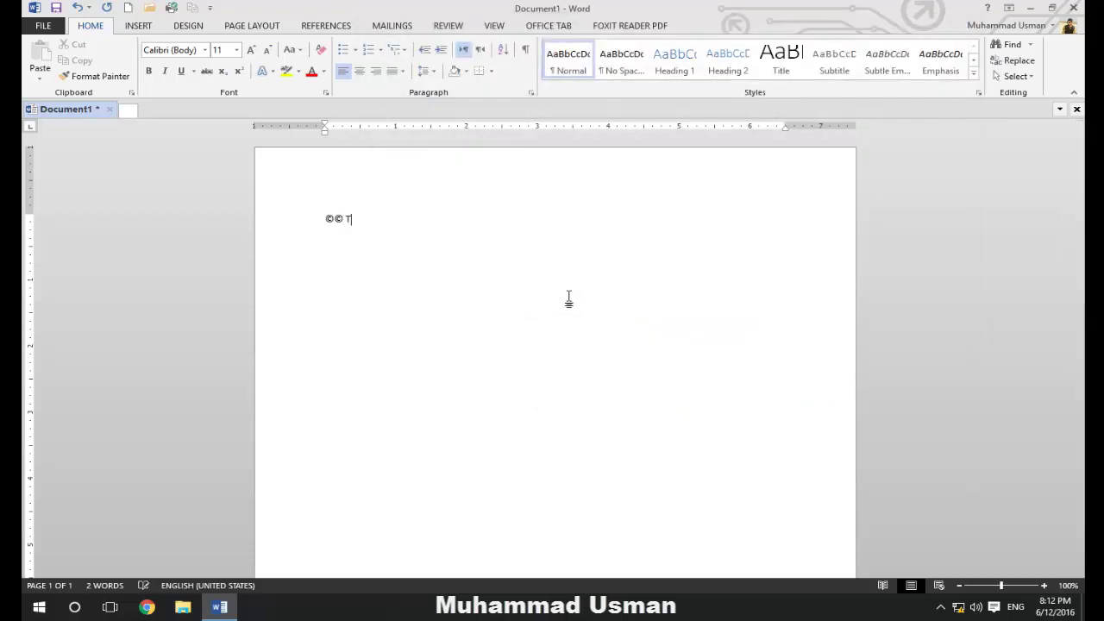
type("utswal.blogspot.com")
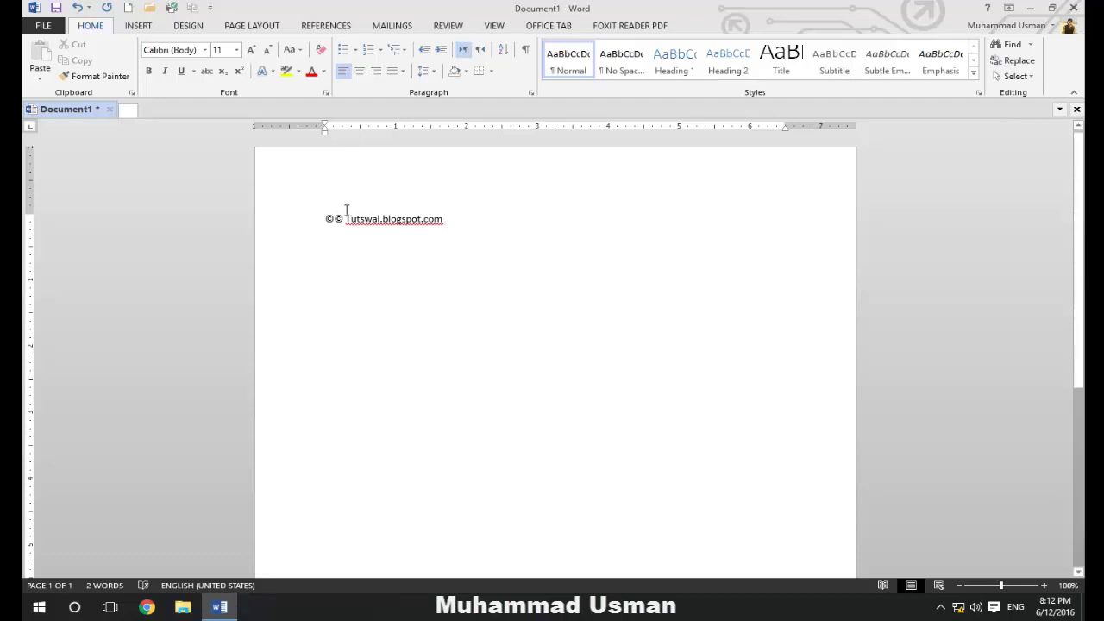
left_click_drag(317, 208, 345, 219)
key("Delete")
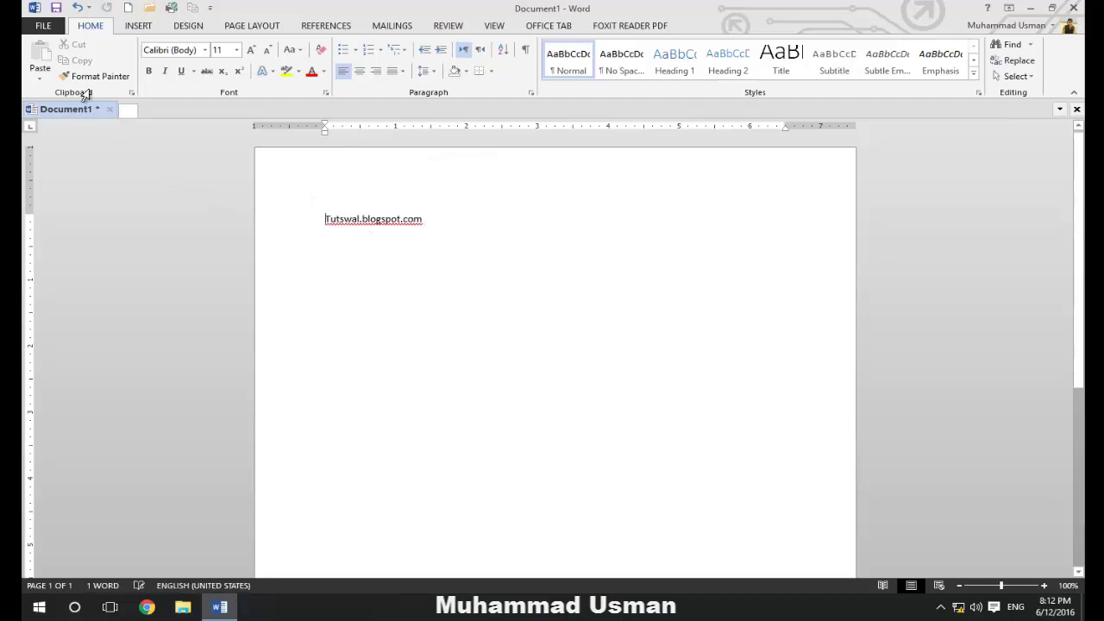
left_click(43, 25)
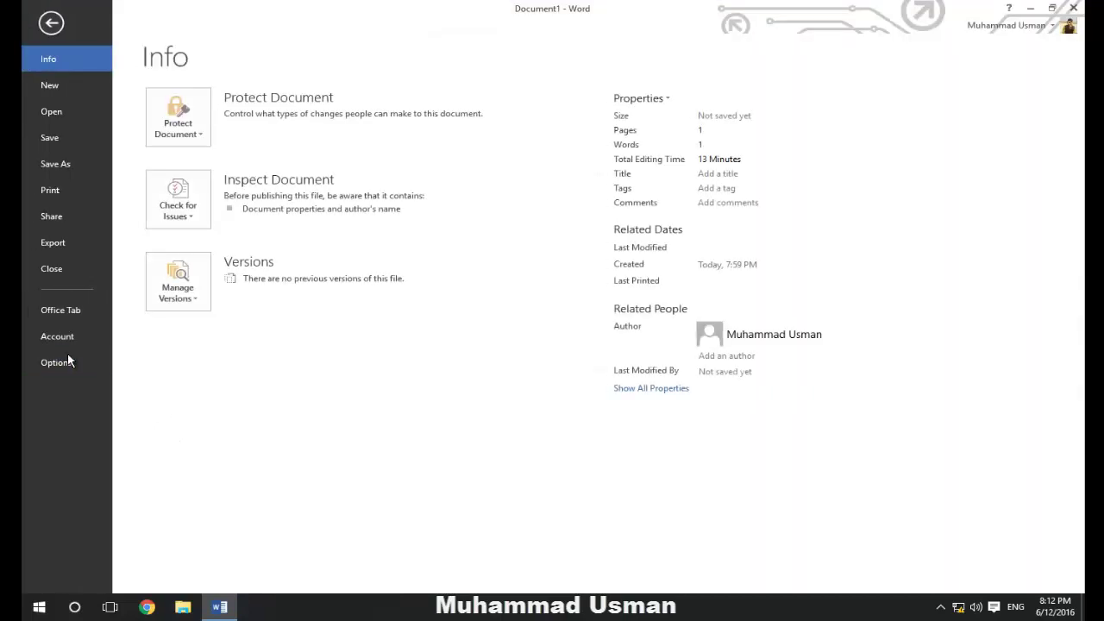
Reopen the AutoCorrect settings from Proofing and type in the Replace box to locate the Tuts entry
left_click(57, 362)
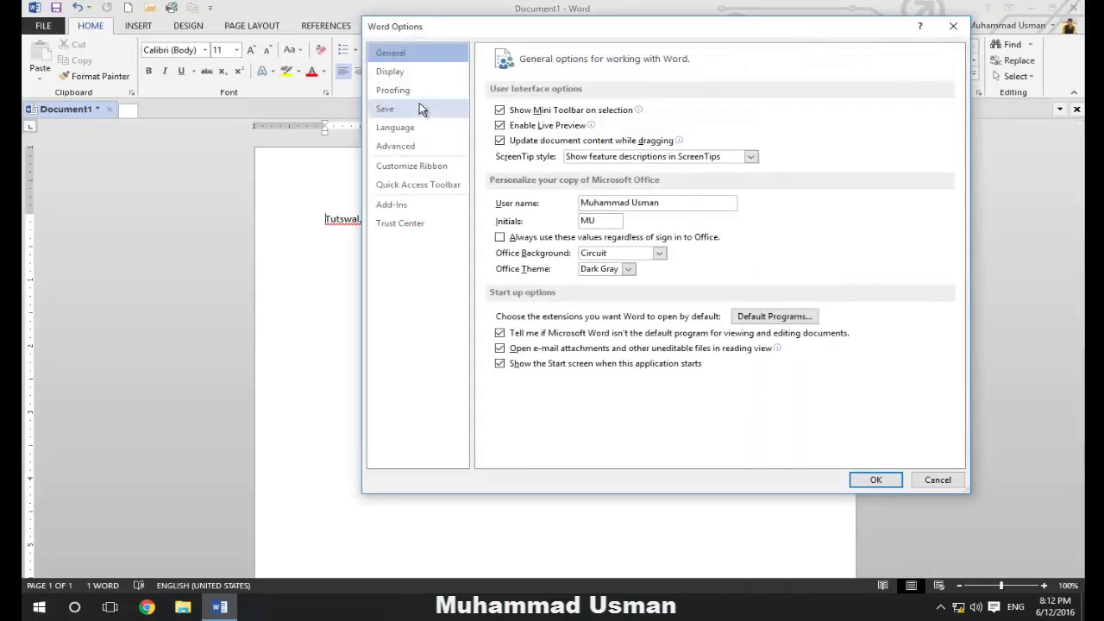
left_click(393, 90)
left_click(745, 114)
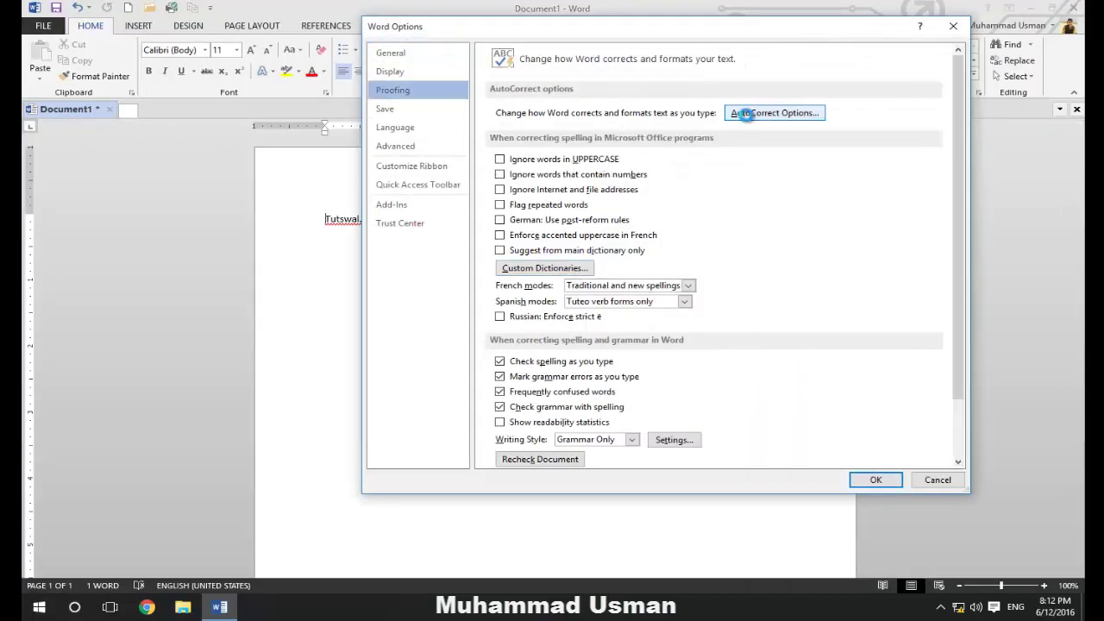
left_click_drag(800, 274, 774, 305)
left_click(603, 283)
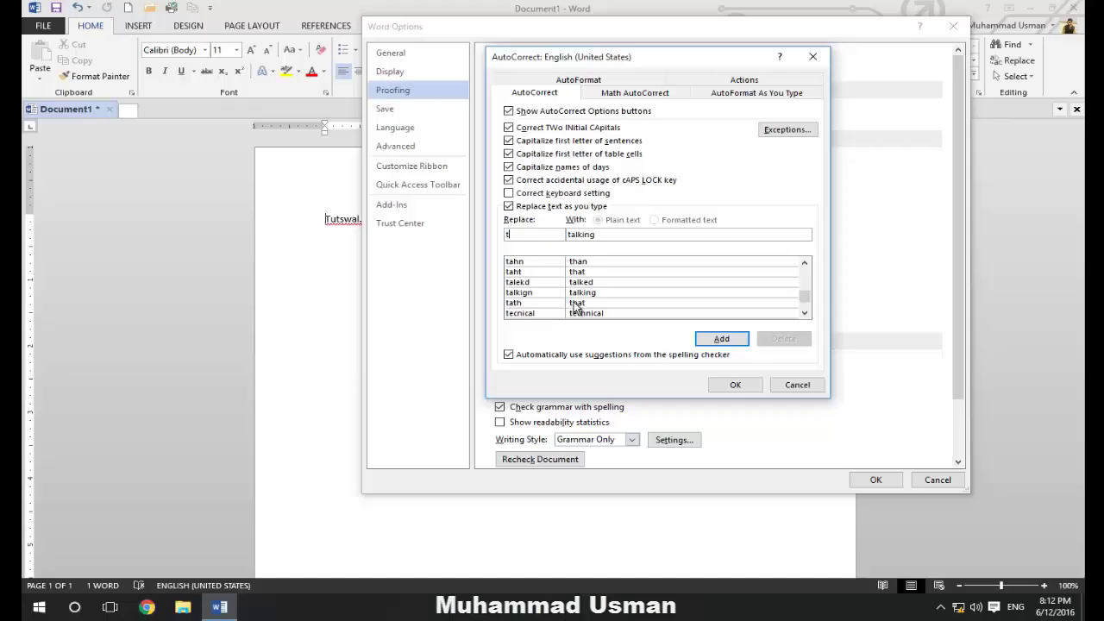
type("ut")
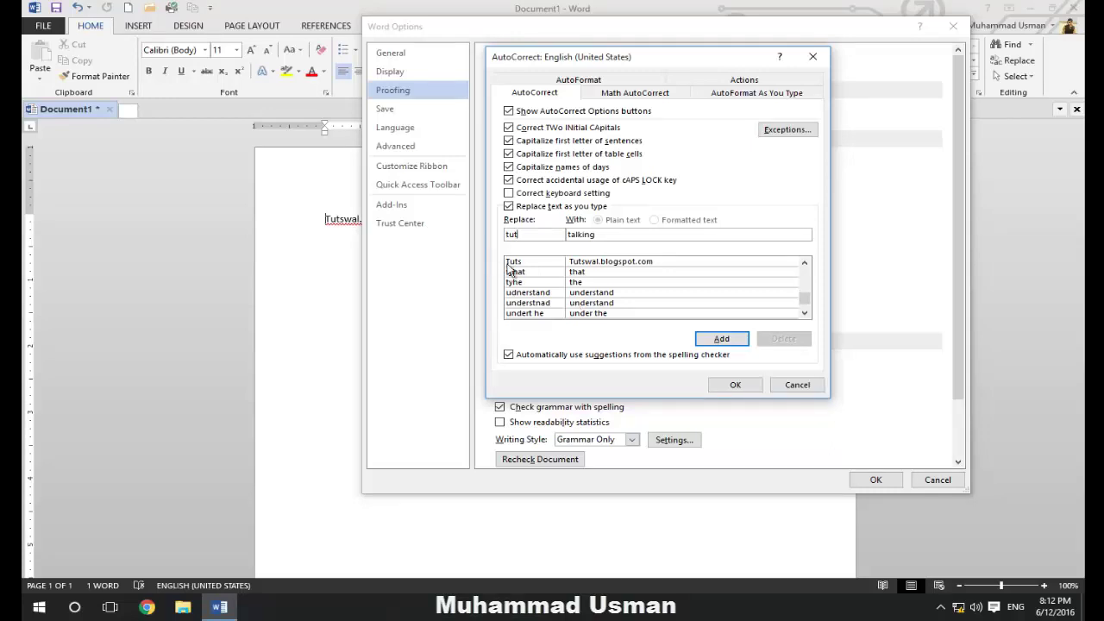
Select the Tuts → Tutswal.blogspot.com entry, delete it, and open the AutoCorrect Exceptions list
left_click(513, 262)
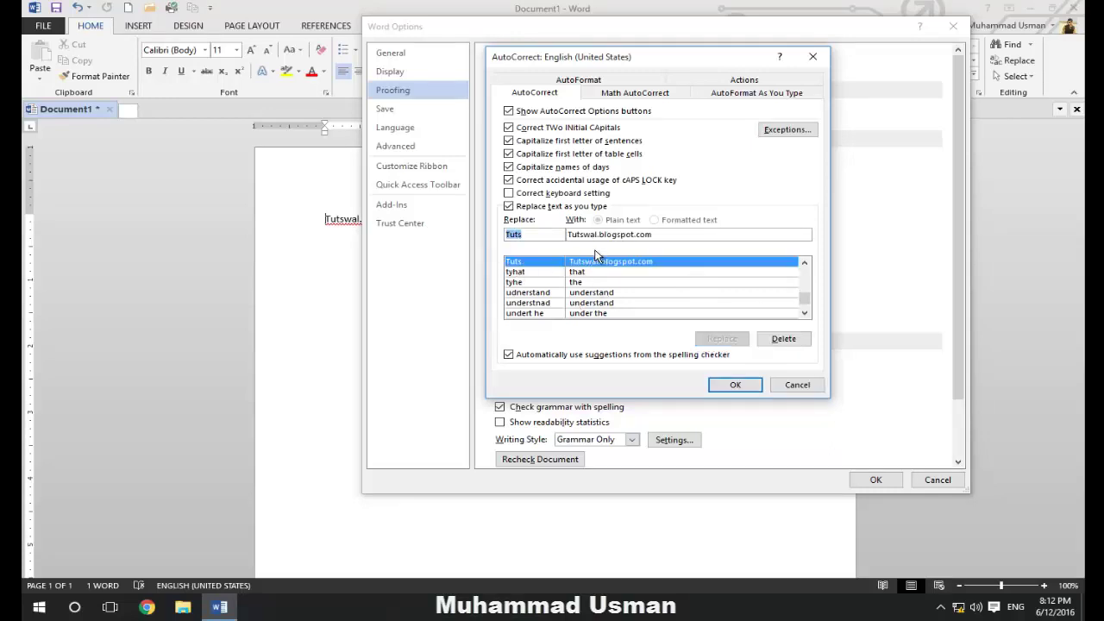
left_click(784, 339)
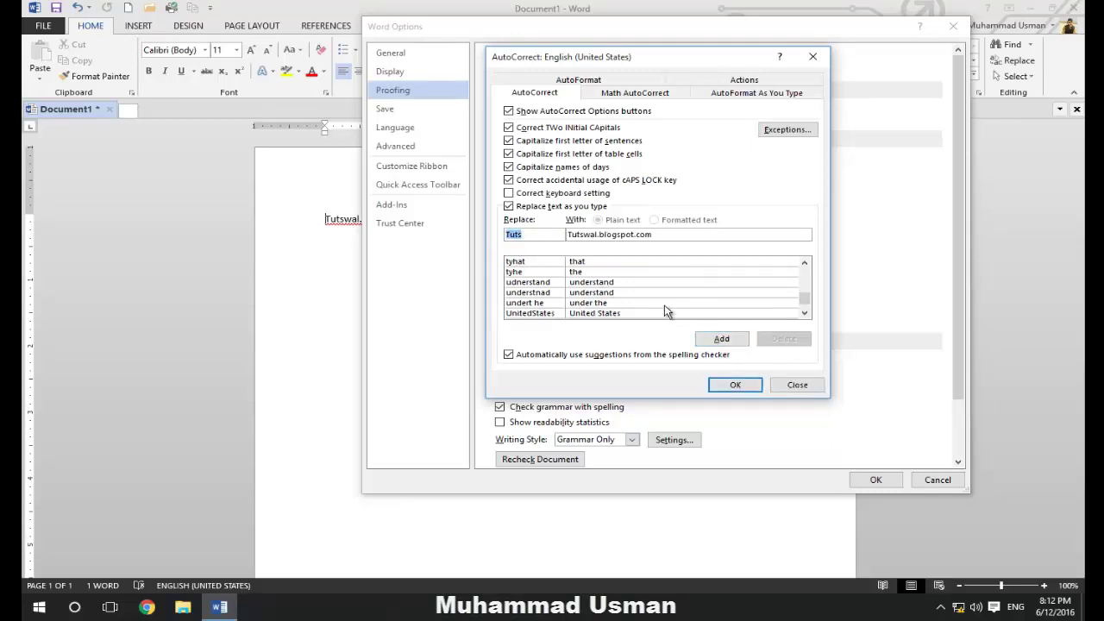
left_click(804, 266)
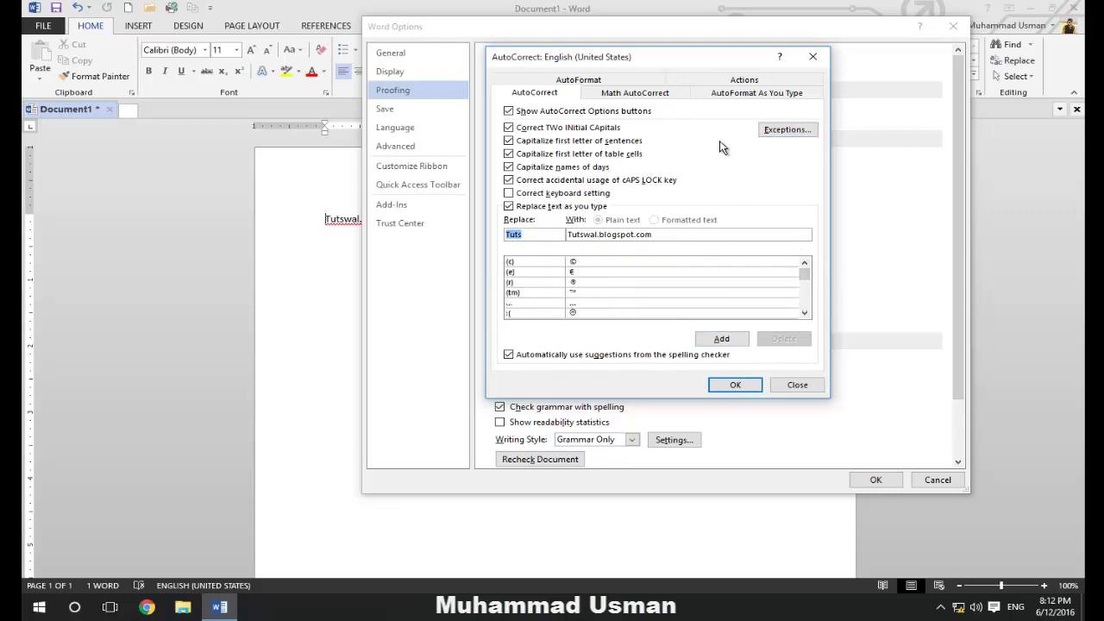
left_click(782, 131)
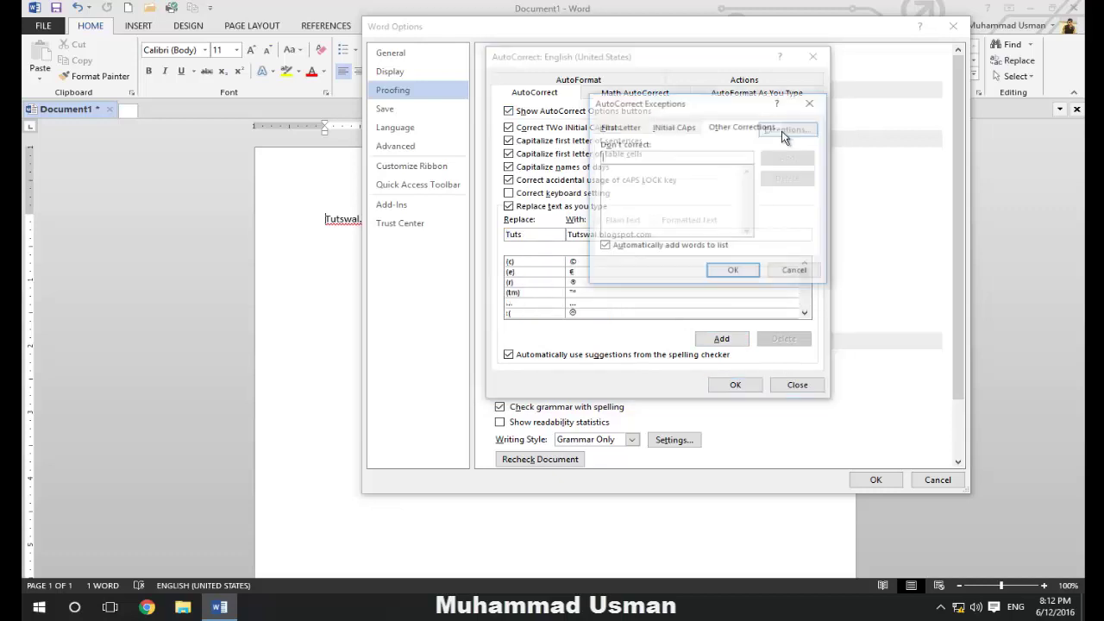
Review the First Letter (a.) and INitial CAps (IDs) exceptions, close them unchanged, and show Math AutoCorrect
left_click(640, 129)
left_click_drag(662, 109, 776, 125)
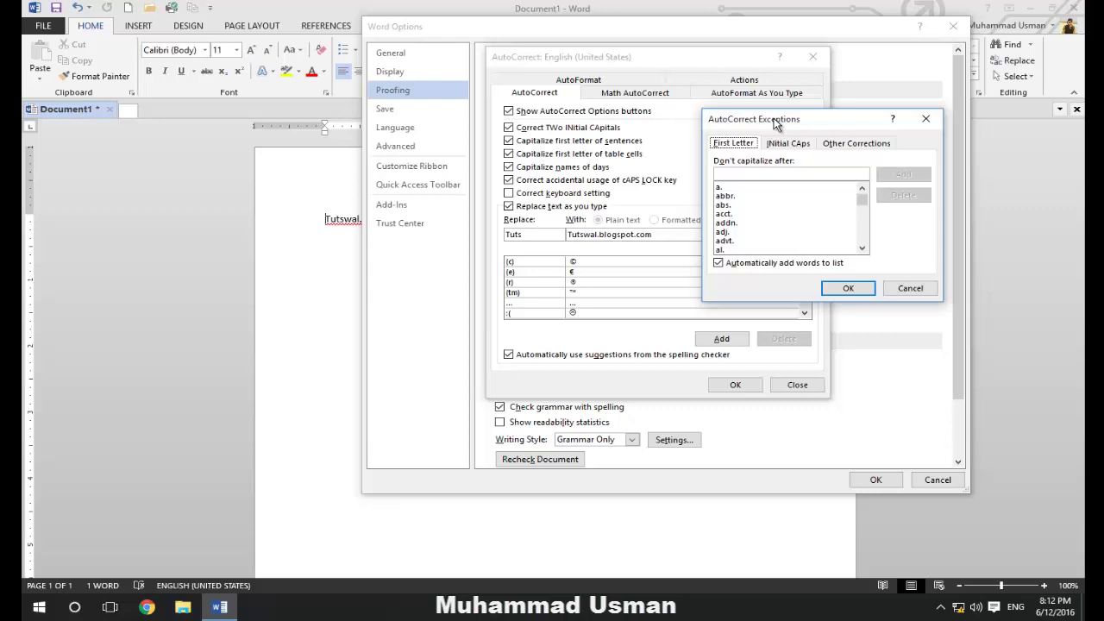
left_click_drag(776, 125, 565, 150)
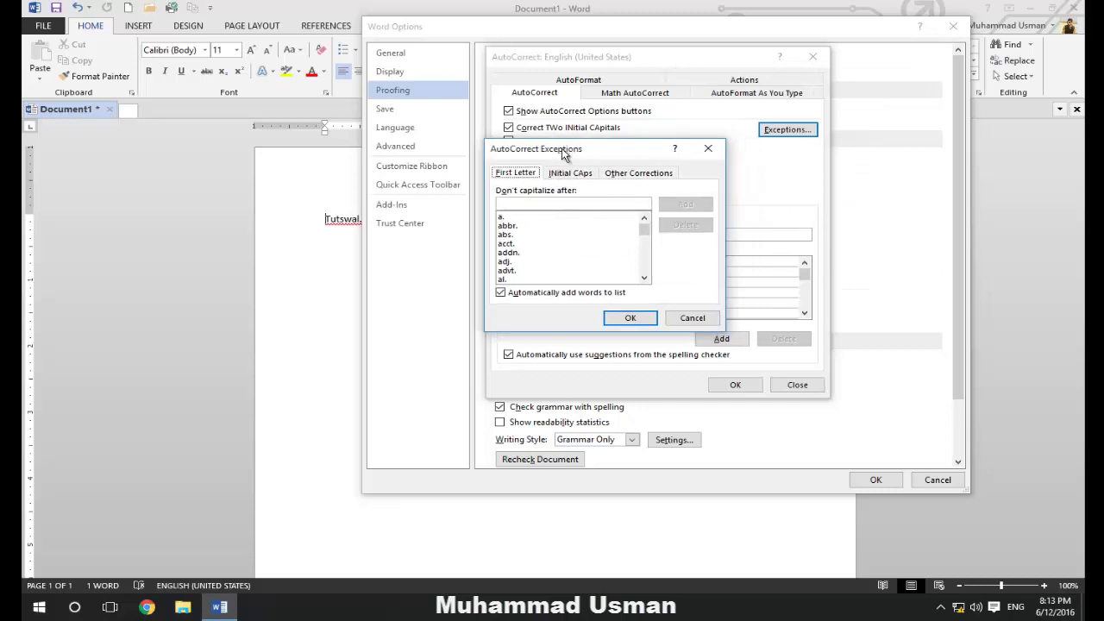
left_click(509, 217)
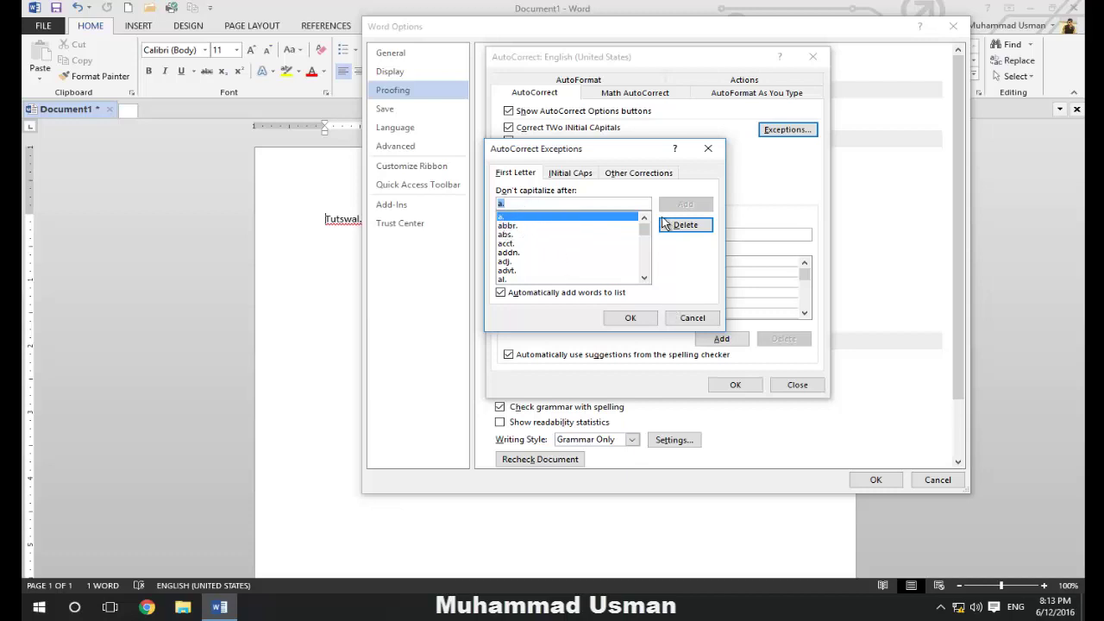
left_click(569, 173)
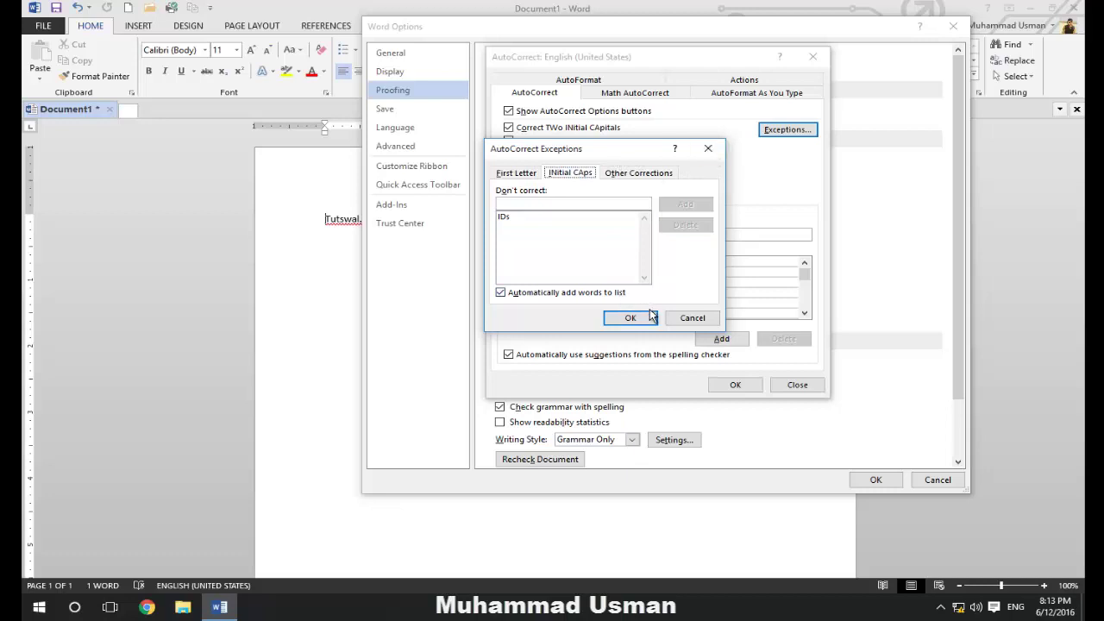
left_click(630, 318)
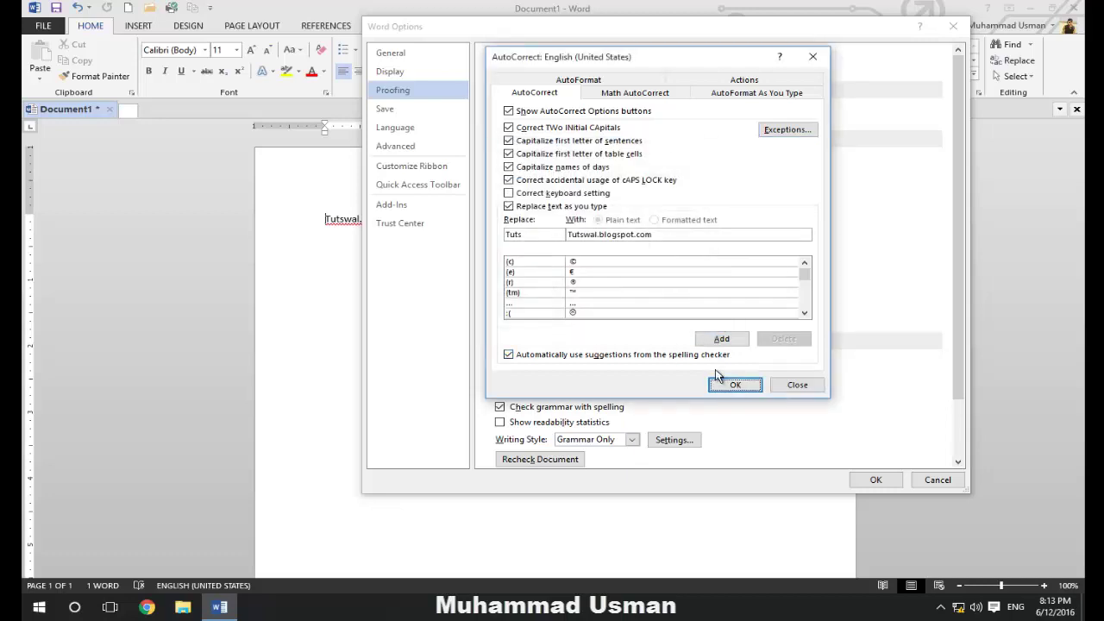
left_click(646, 92)
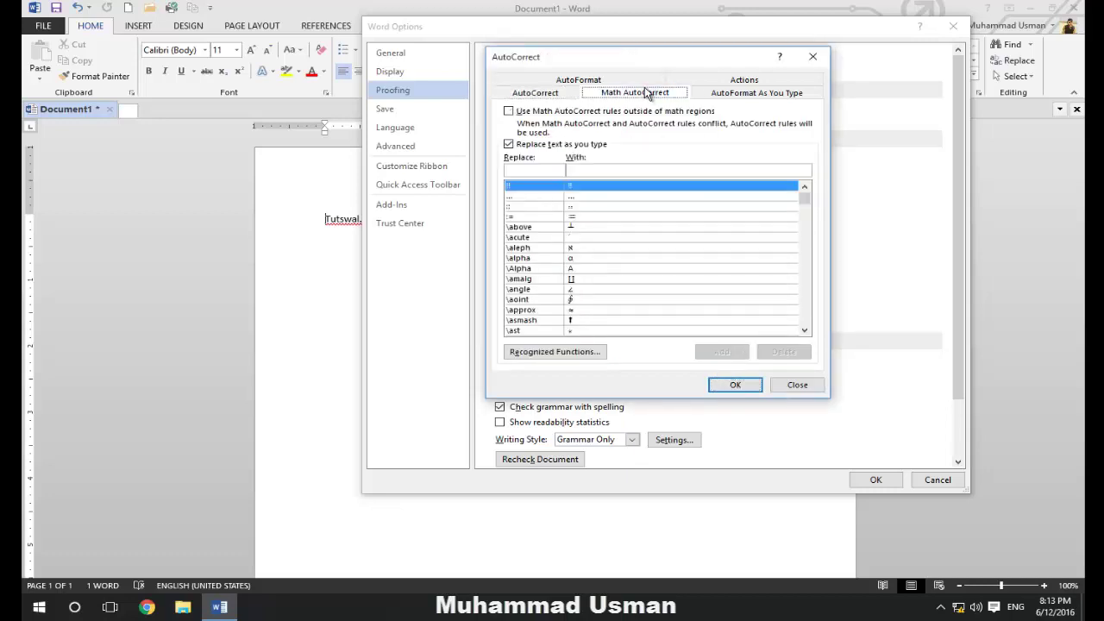
Inspect the ::, ..., \alpha, \Alpha and \angle math replacements, scroll the list, then close AutoCorrect
left_click(523, 206)
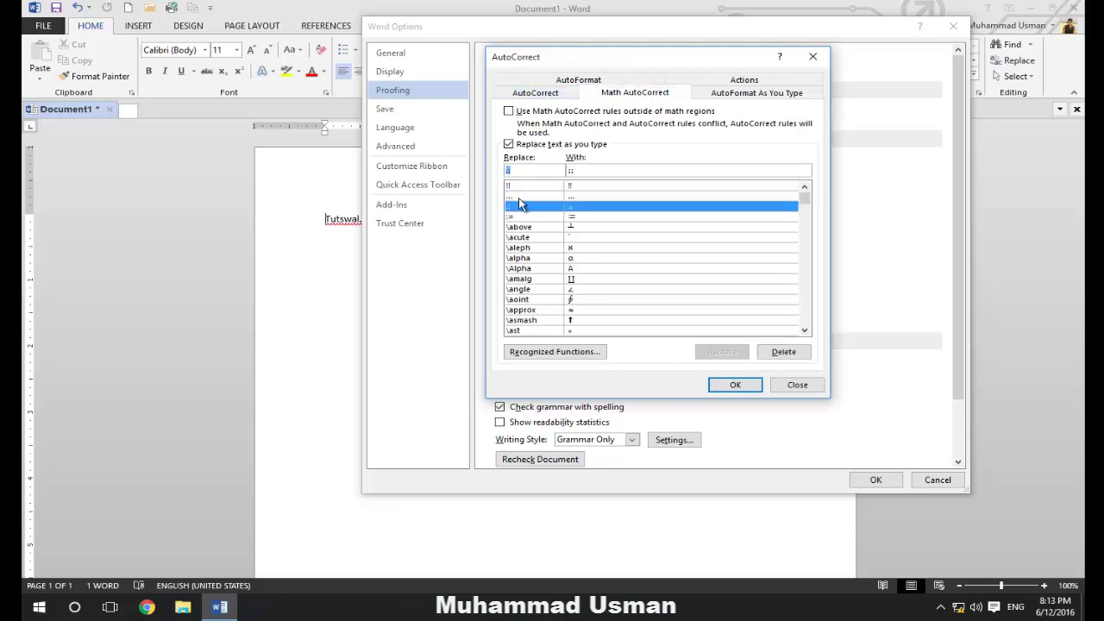
left_click(518, 197)
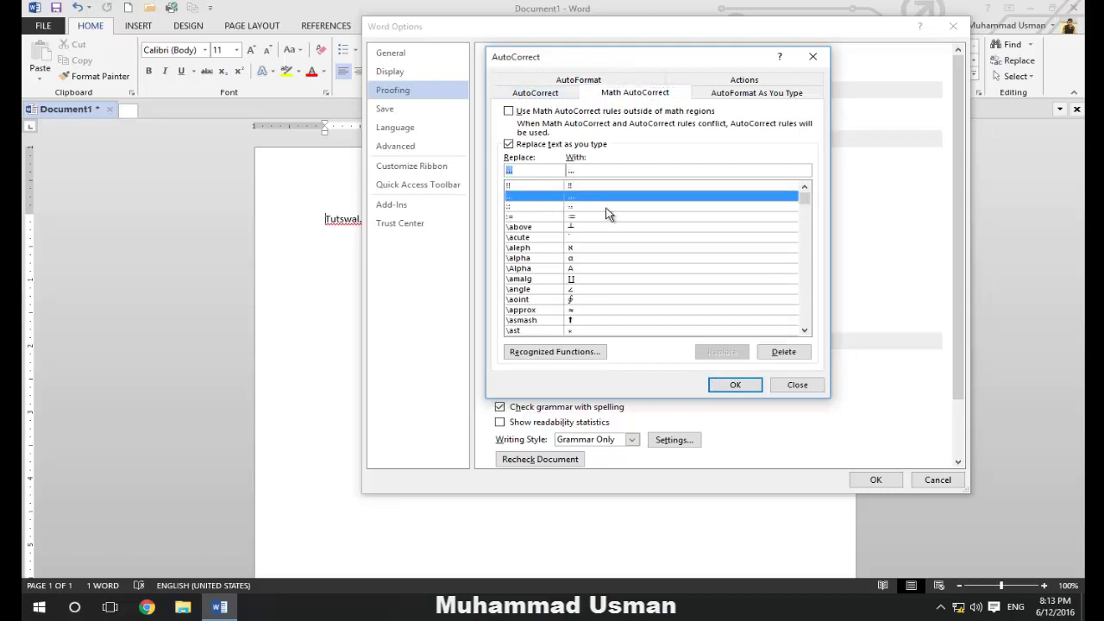
left_click(521, 258)
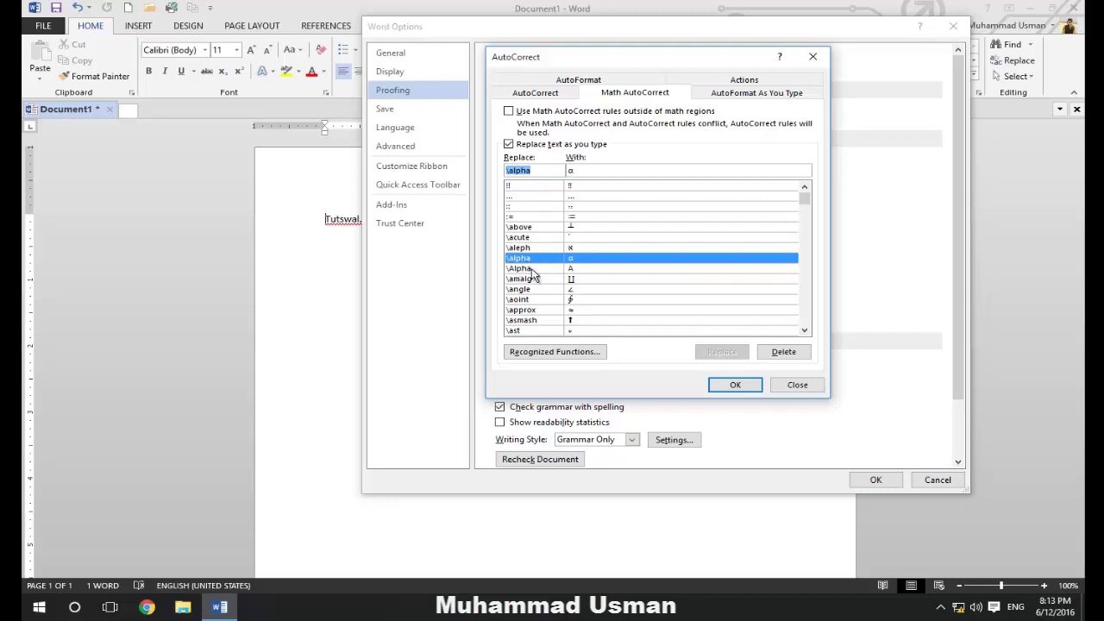
left_click(532, 269)
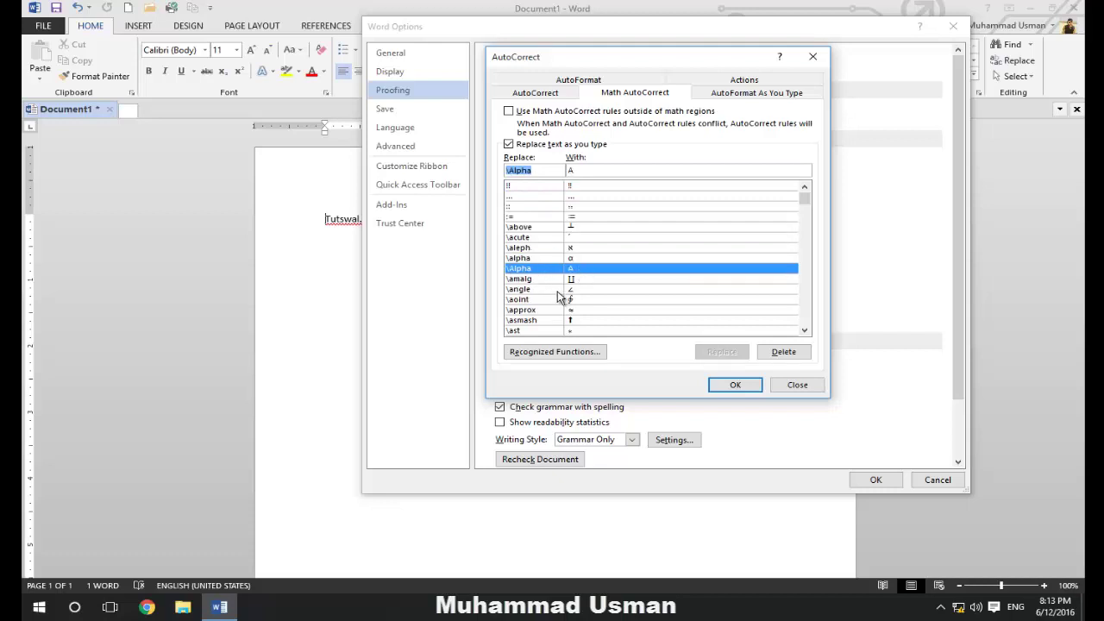
left_click(557, 290)
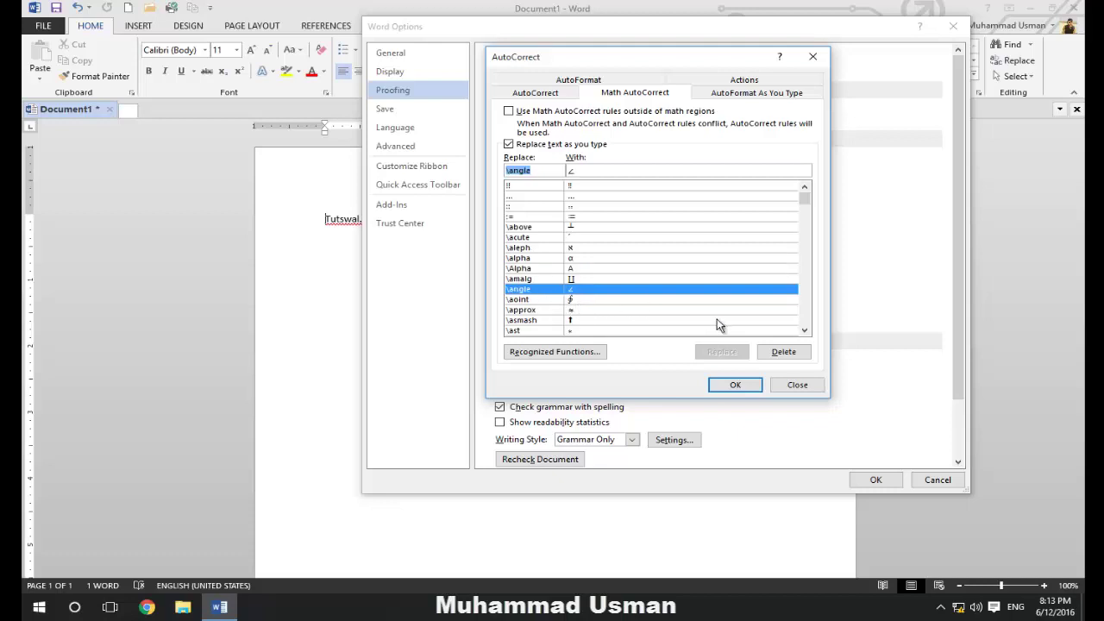
scroll(756, 284, "down", 2)
scroll(756, 284, "up", 2)
left_click_drag(803, 203, 801, 274)
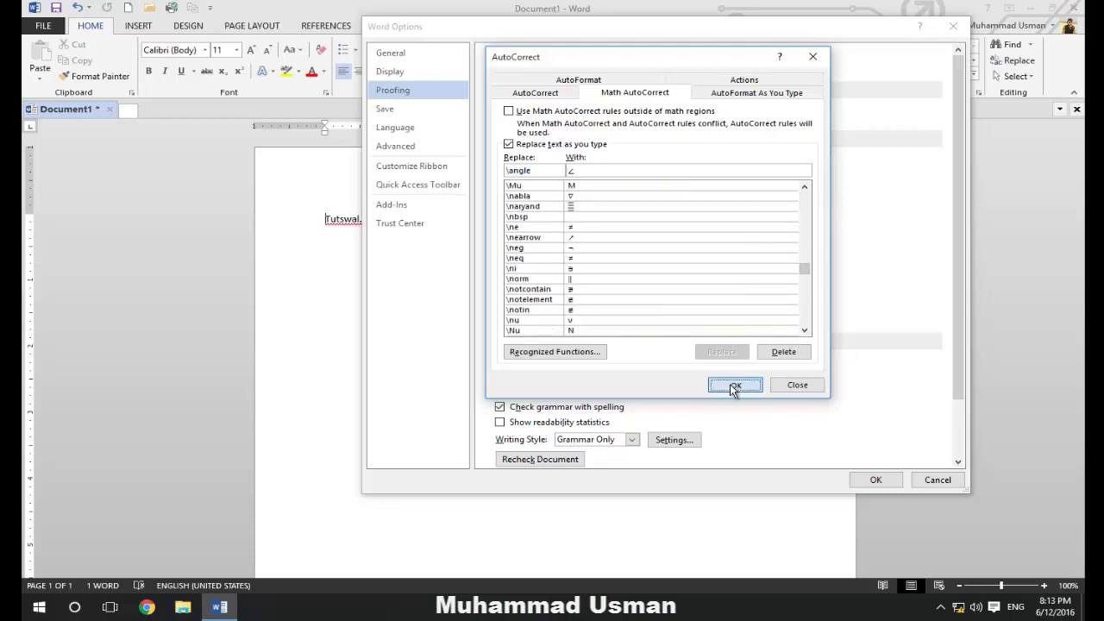
left_click(732, 385)
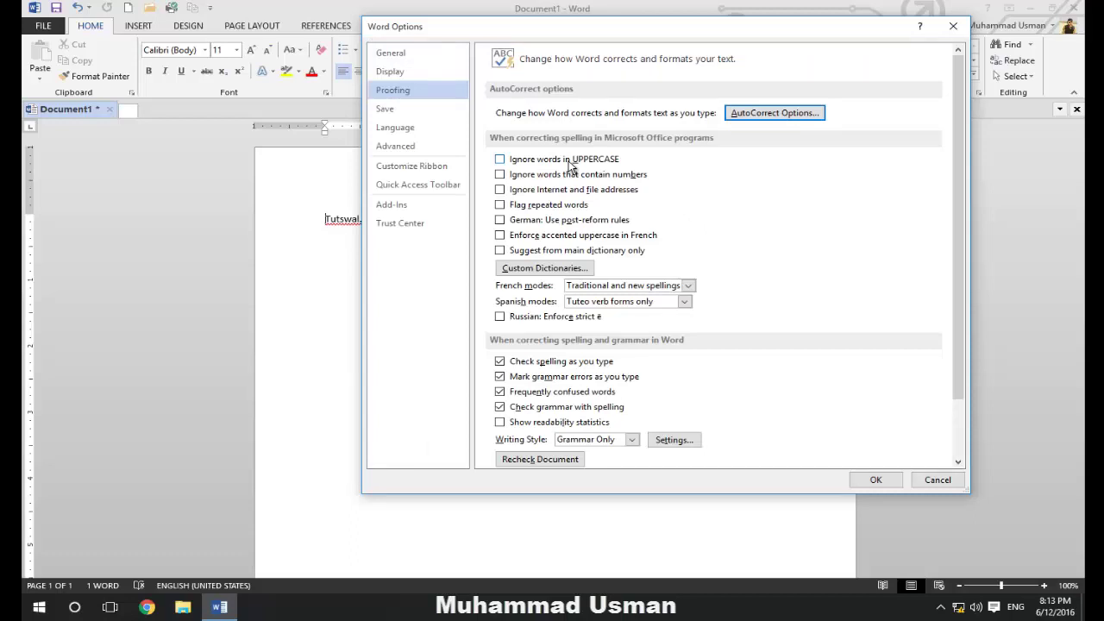
Tick 'Ignore words in UPPERCASE' on the Proofing page
left_click(500, 159)
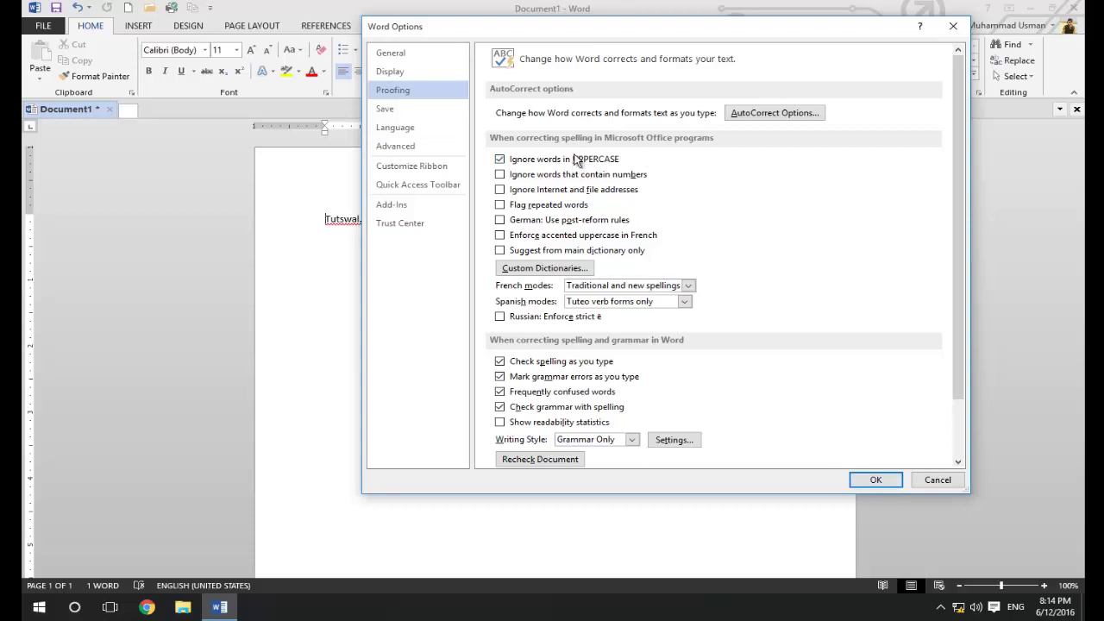
Apply the proofing options, then type a person's name after the Tutswal.blogspot.com line and erase it
left_click(877, 480)
triple_click(447, 216)
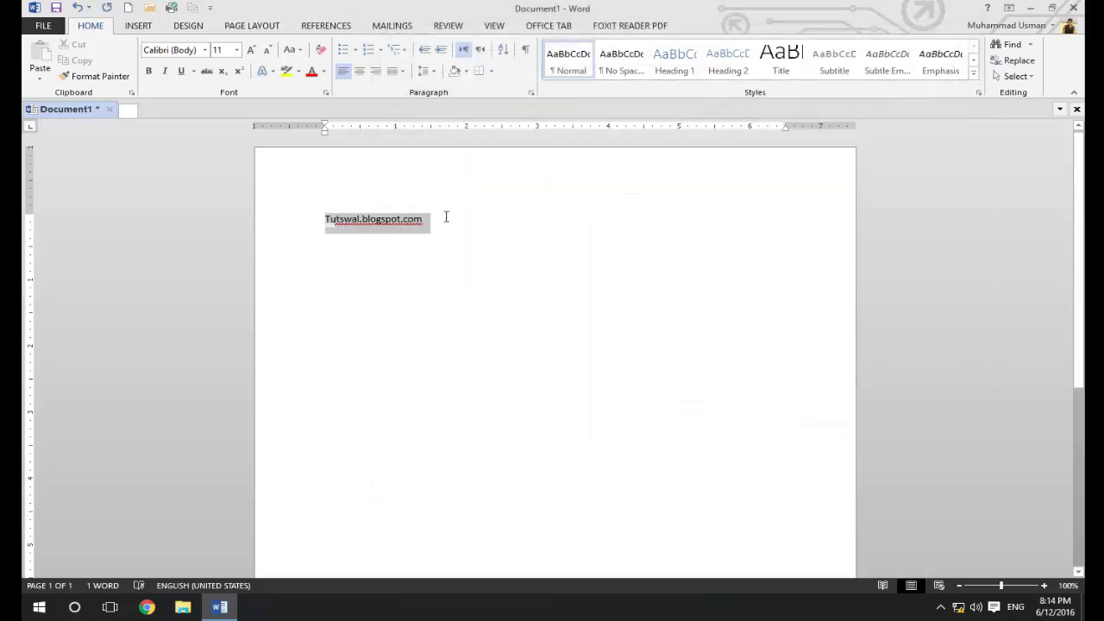
left_click(464, 222)
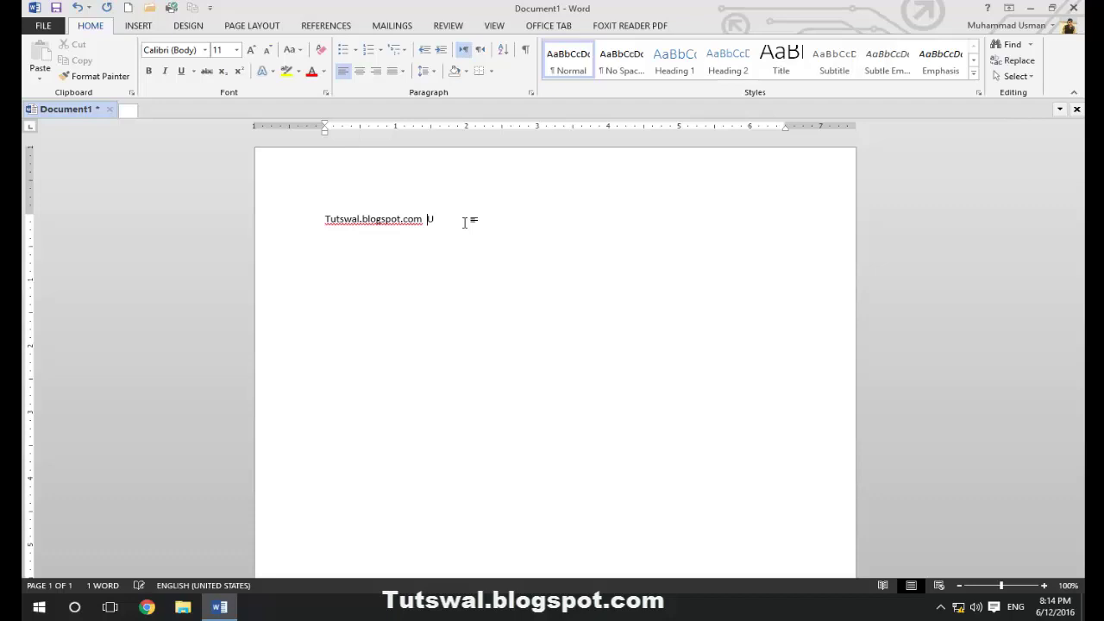
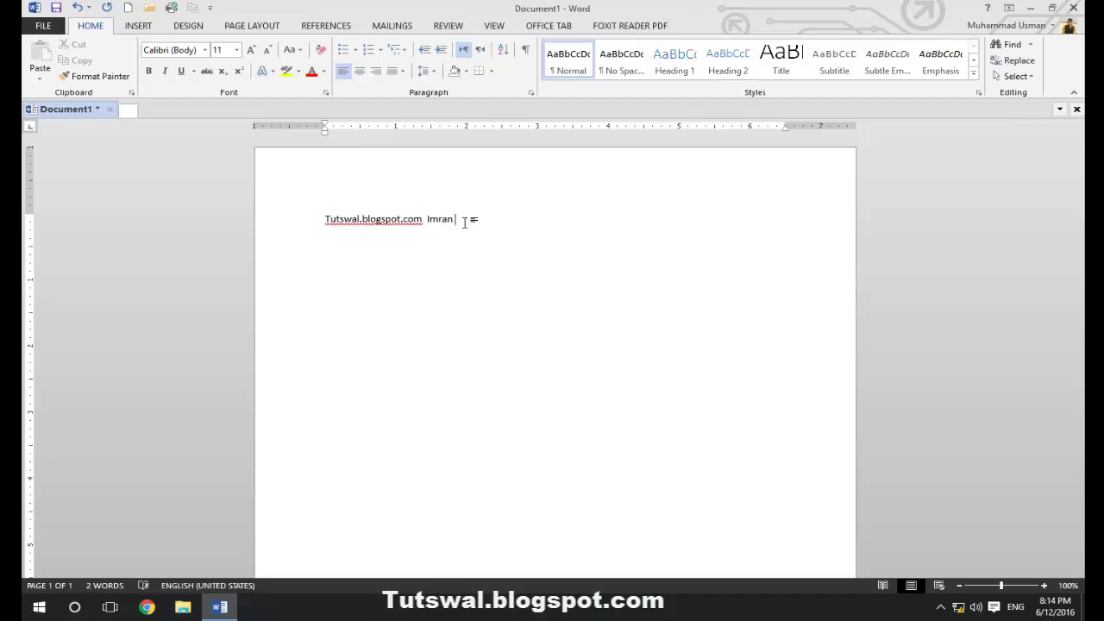
type("Imran")
key("BackSpace")
key("BackSpace")
key("BackSpace")
key("BackSpace")
key("BackSpace")
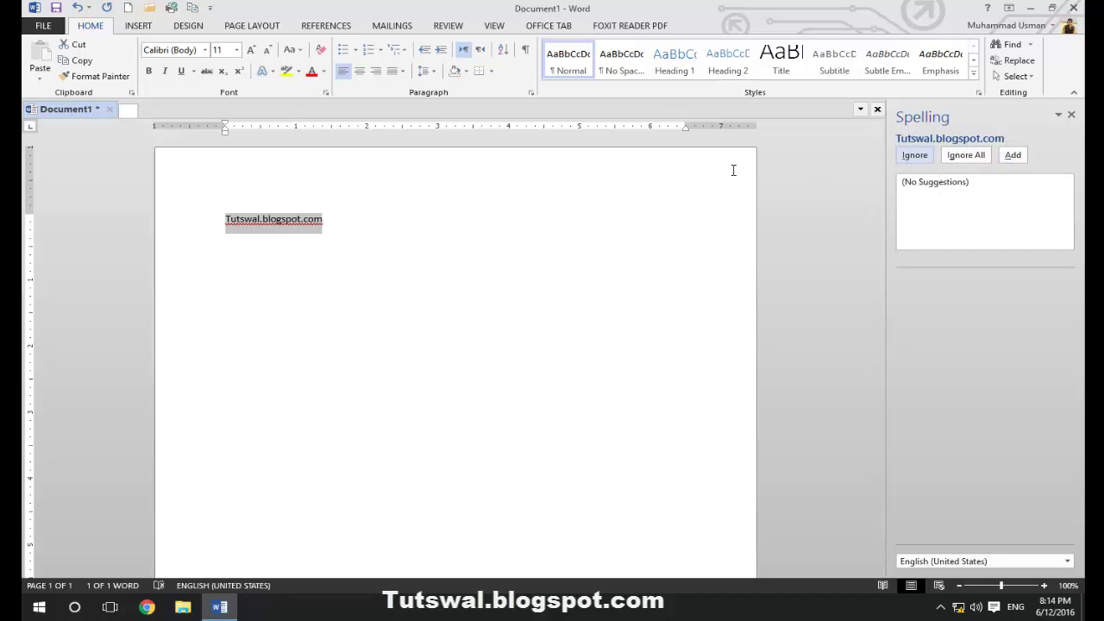
Type Addf, ignore Tutswal.blogspot.com, correct Addf to Add, and fix the double space
left_click(389, 226)
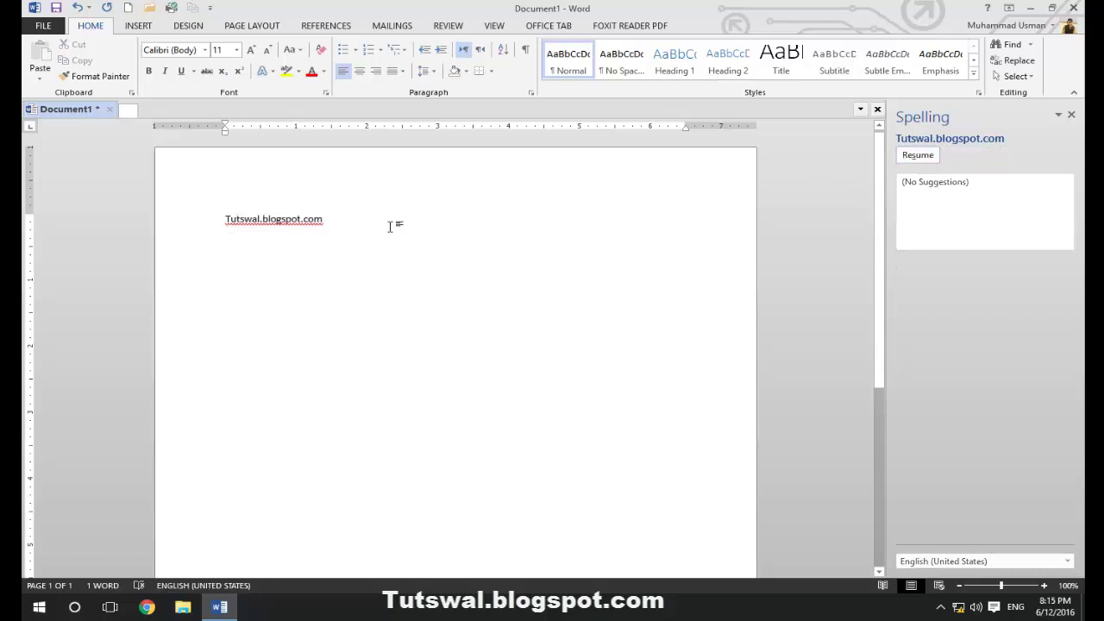
type("Addf")
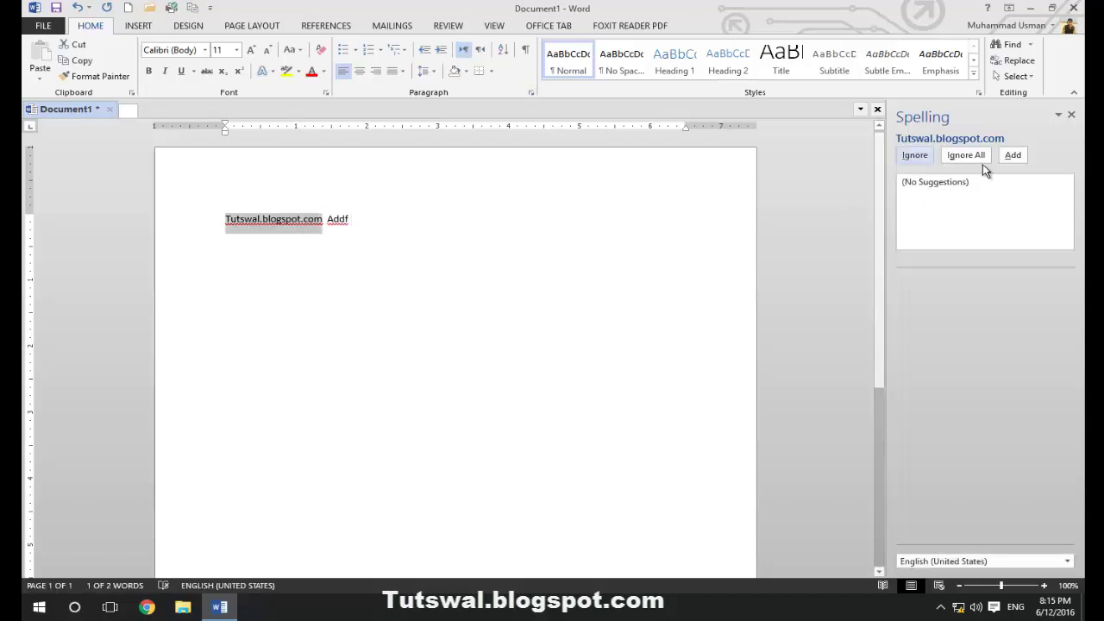
left_click(919, 157)
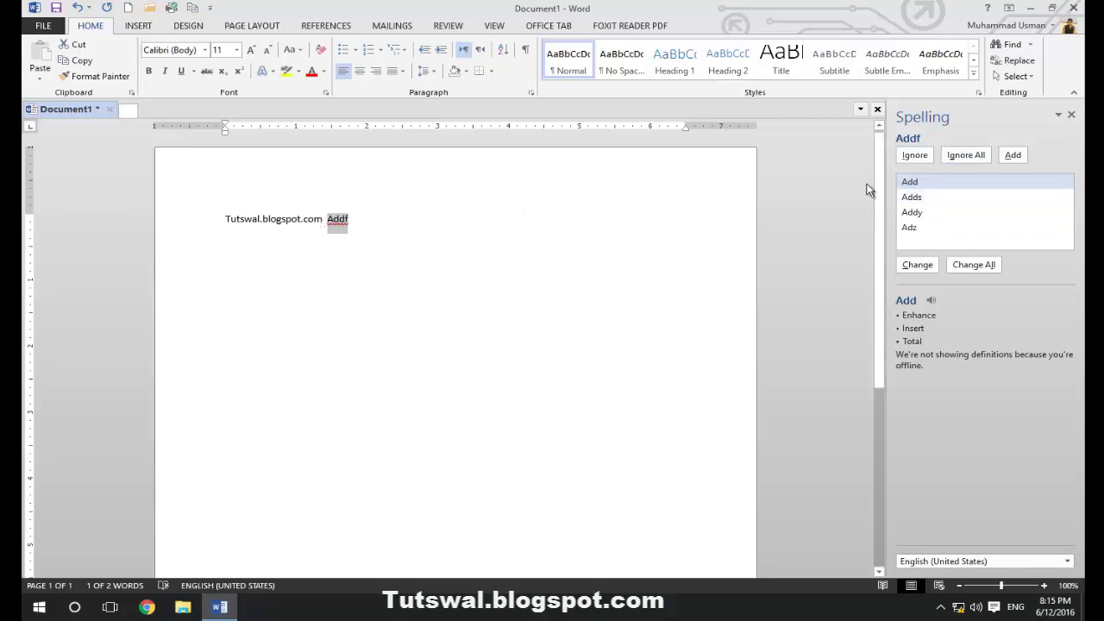
left_click(917, 264)
left_click(324, 218)
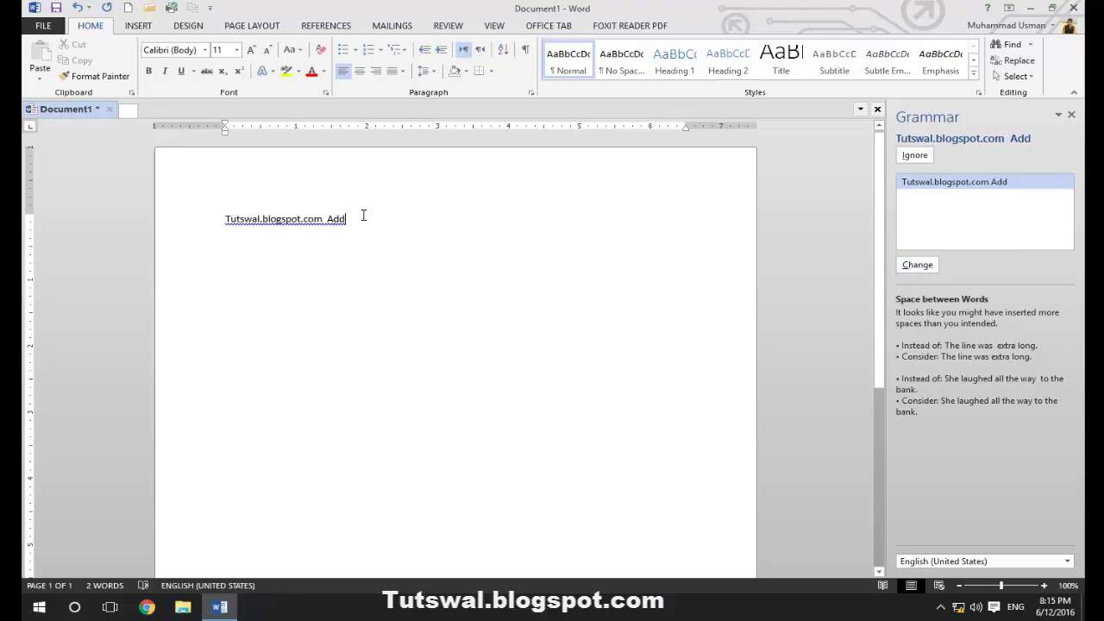
left_click(918, 266)
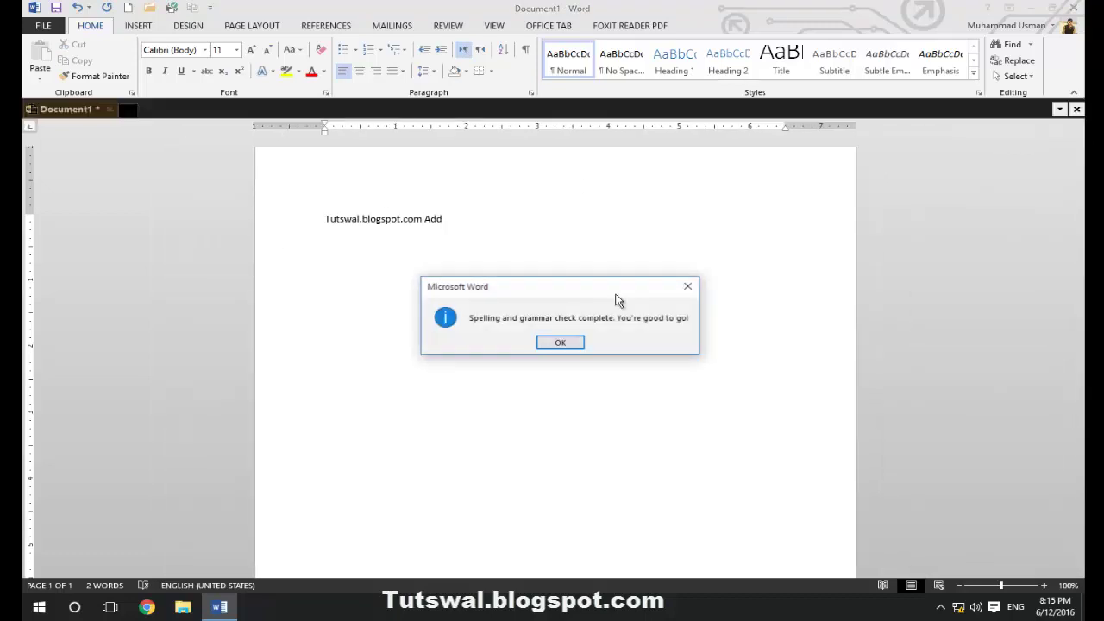
left_click(562, 342)
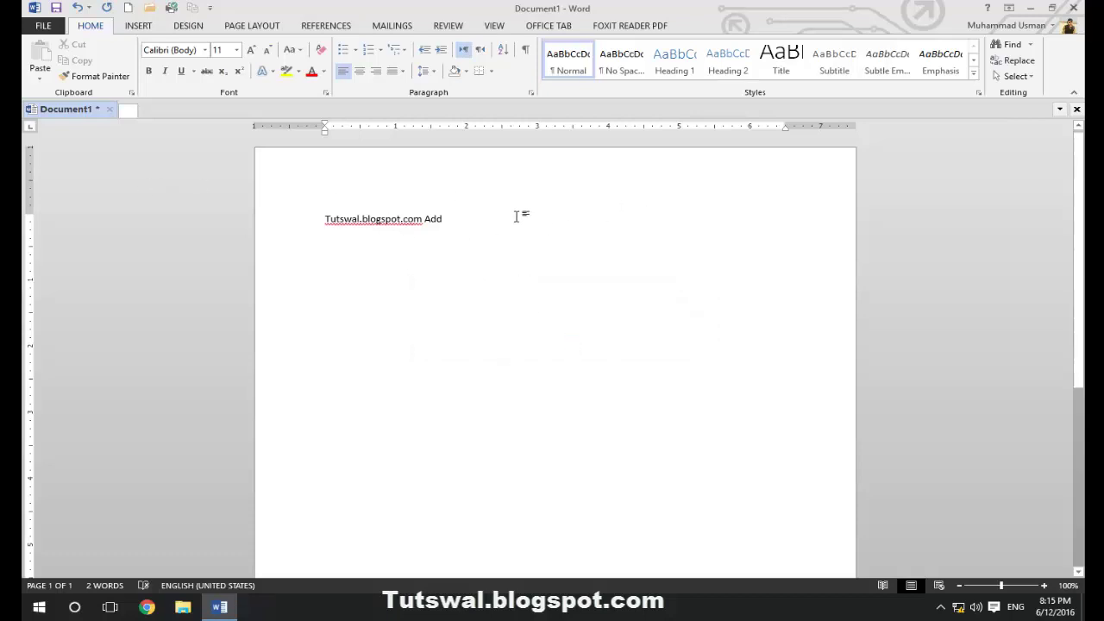
Type 'addf ADDF', then spell-check: ignore the blog address and change addf to add
type("ad")
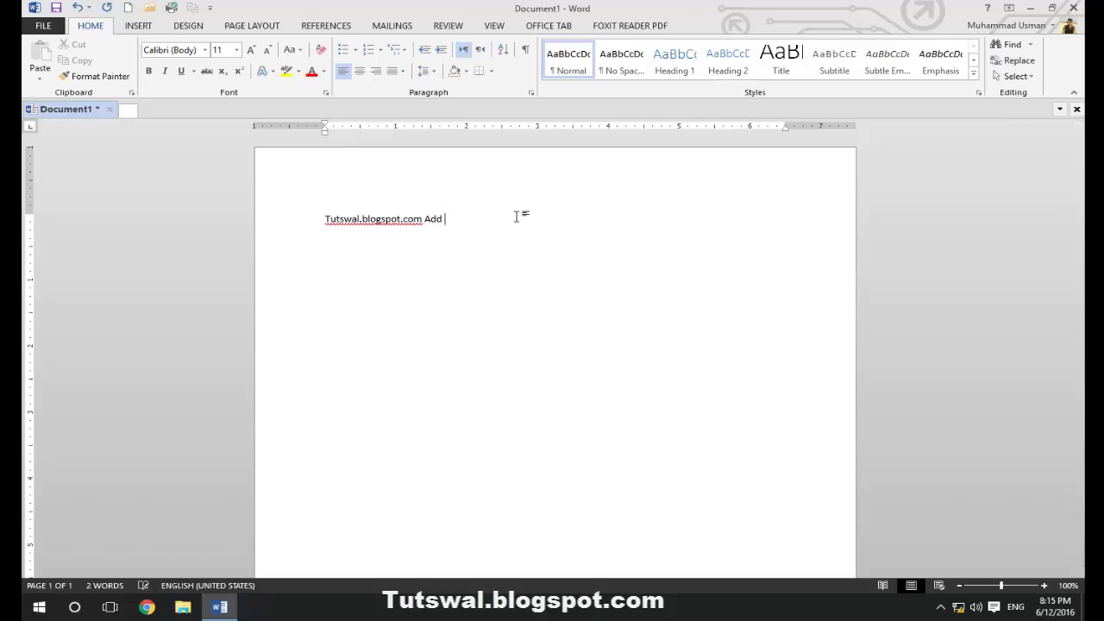
type("df ADDF")
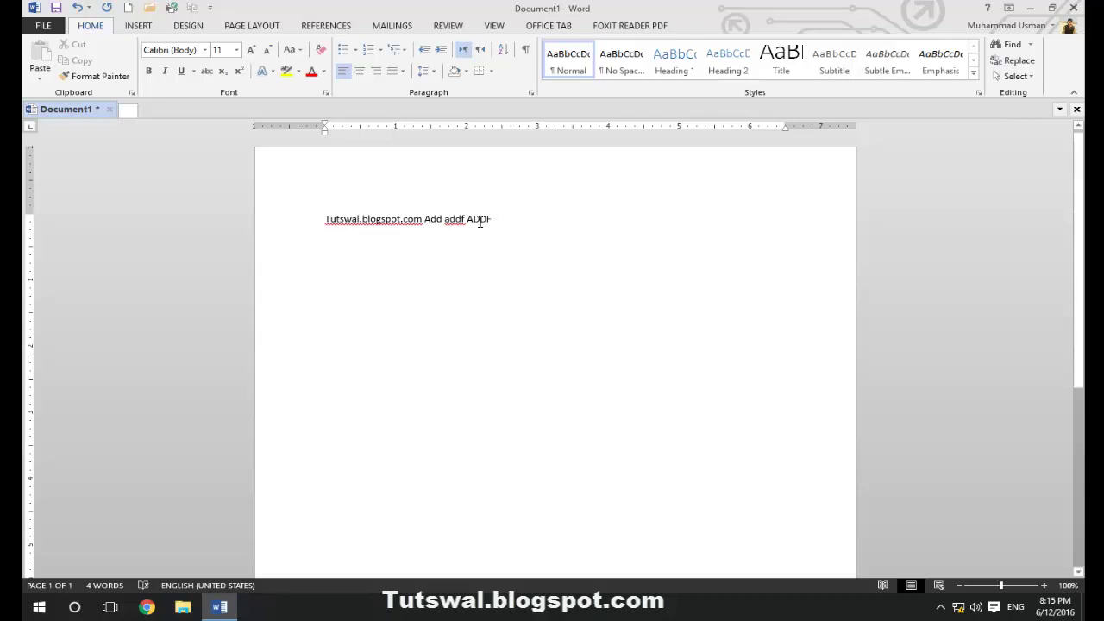
key("F7")
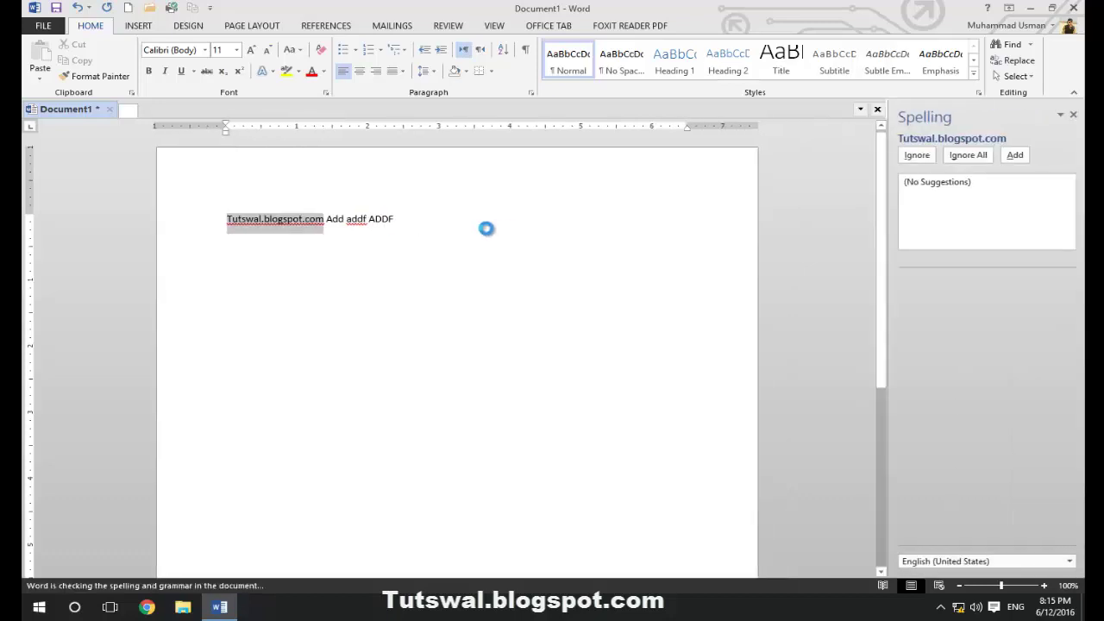
left_click(919, 158)
left_click(916, 266)
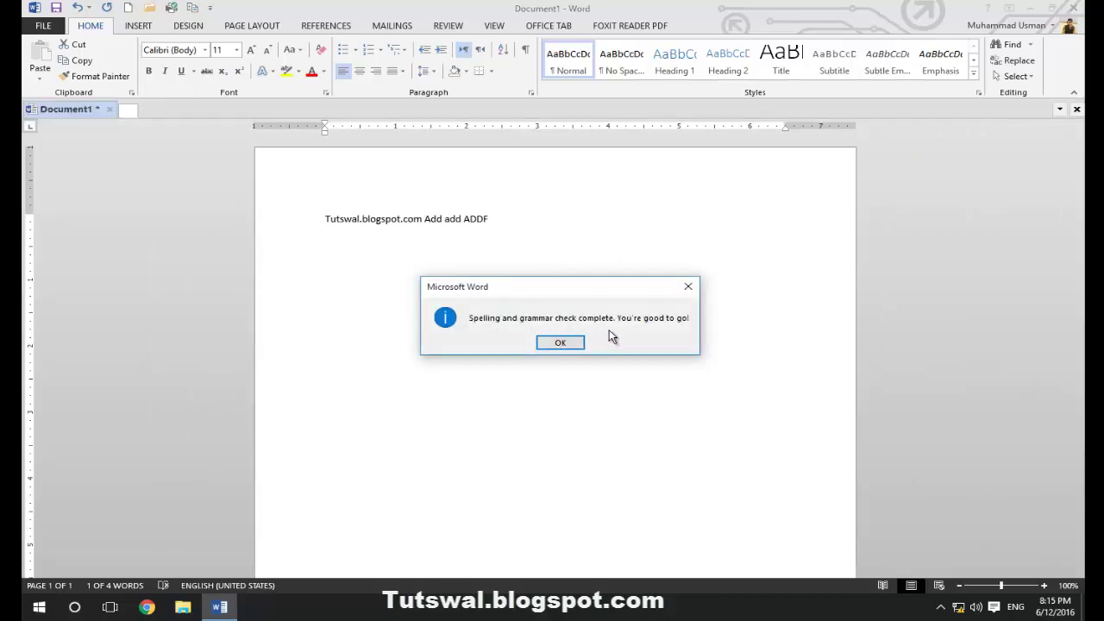
left_click(562, 345)
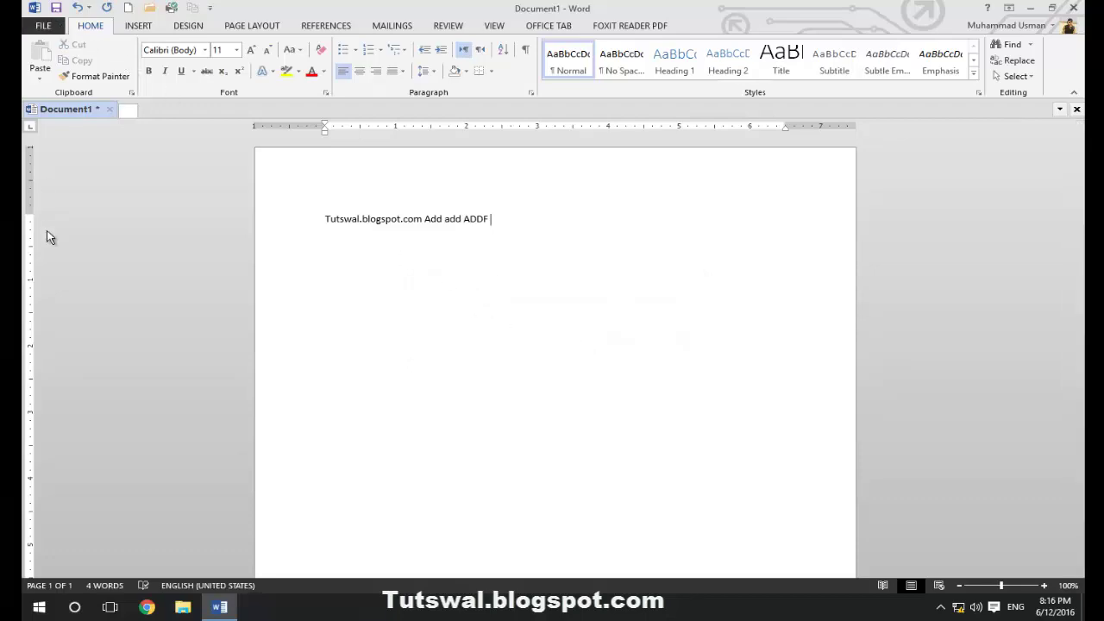
Open Word Options on the Proofing page
key("alt+f")
key("Escape")
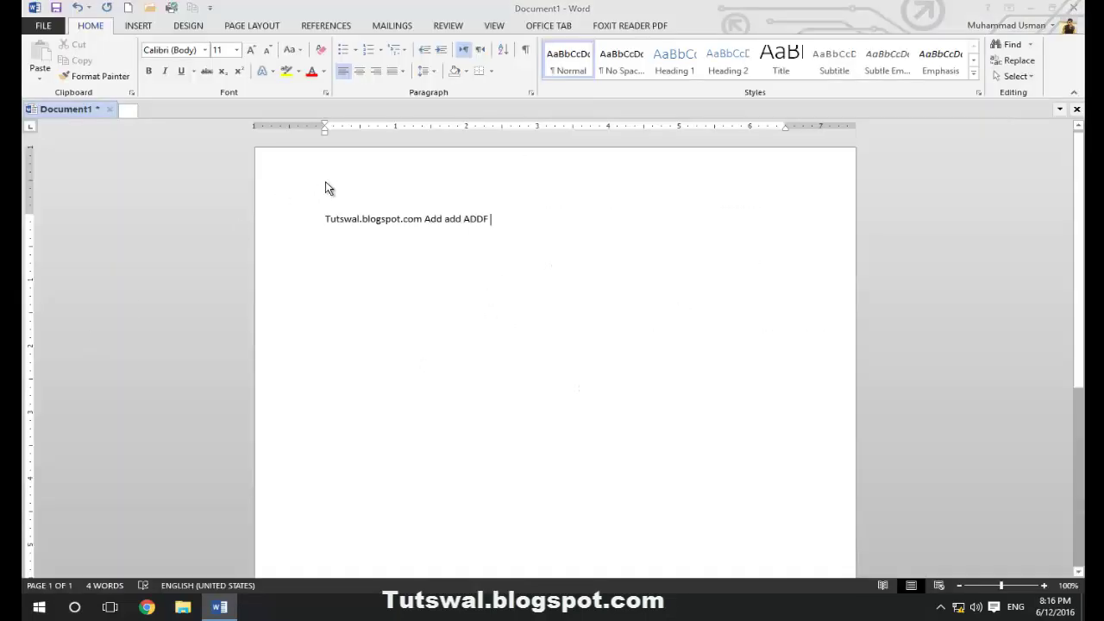
key("alt+f")
key("t")
left_click(432, 90)
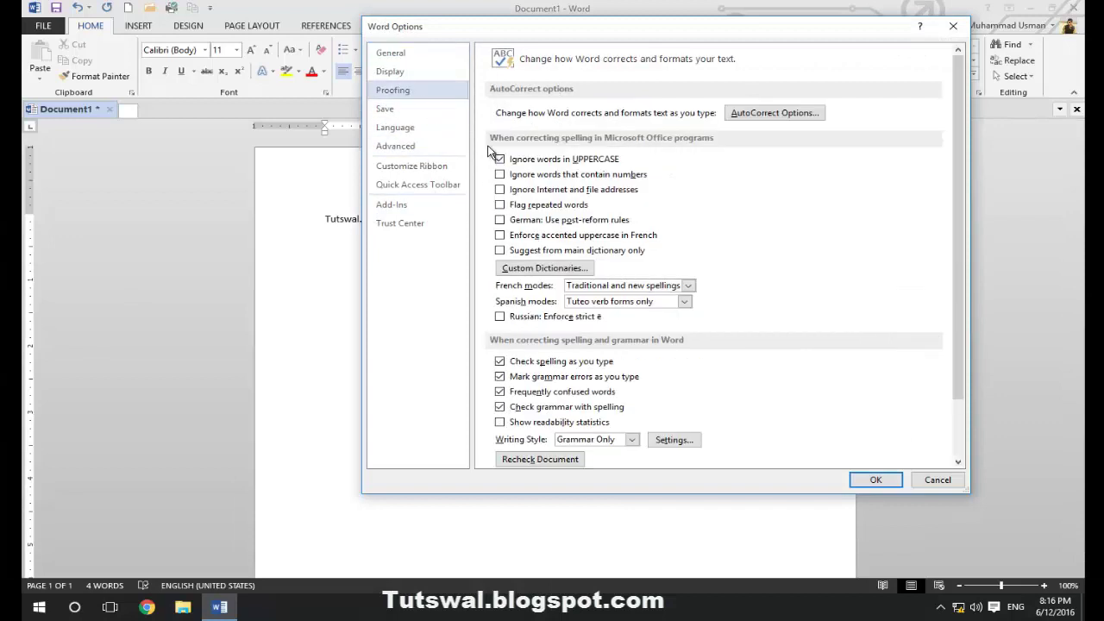
Turn off Ignore words in UPPERCASE, toggle Ignore Internet and file addresses, and set Flag repeated words
left_click(519, 160)
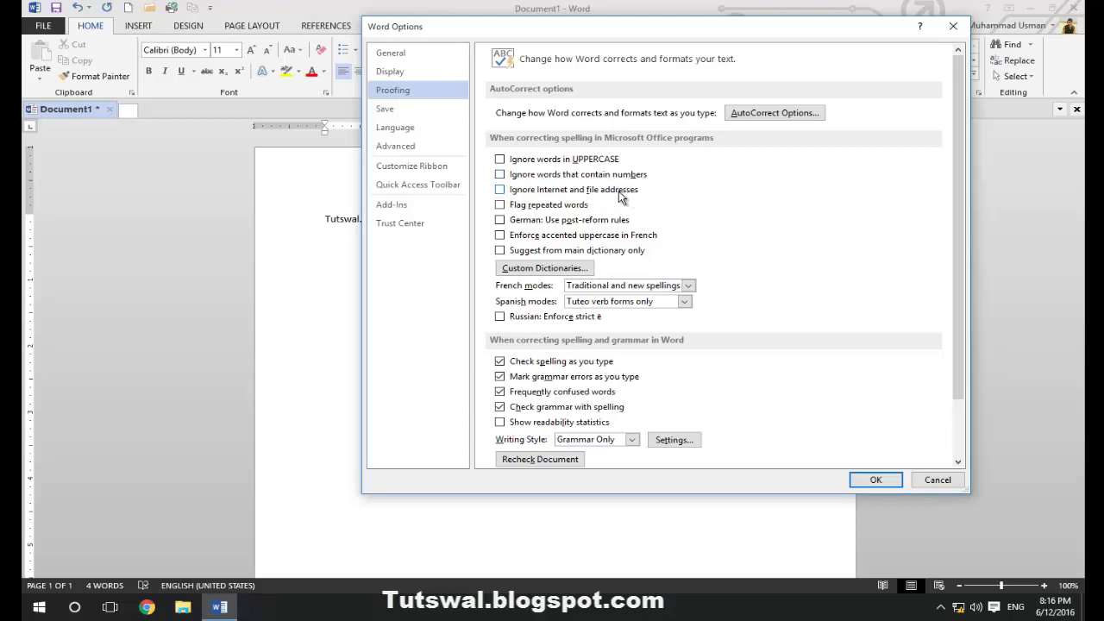
left_click(630, 194)
left_click_drag(572, 29, 732, 22)
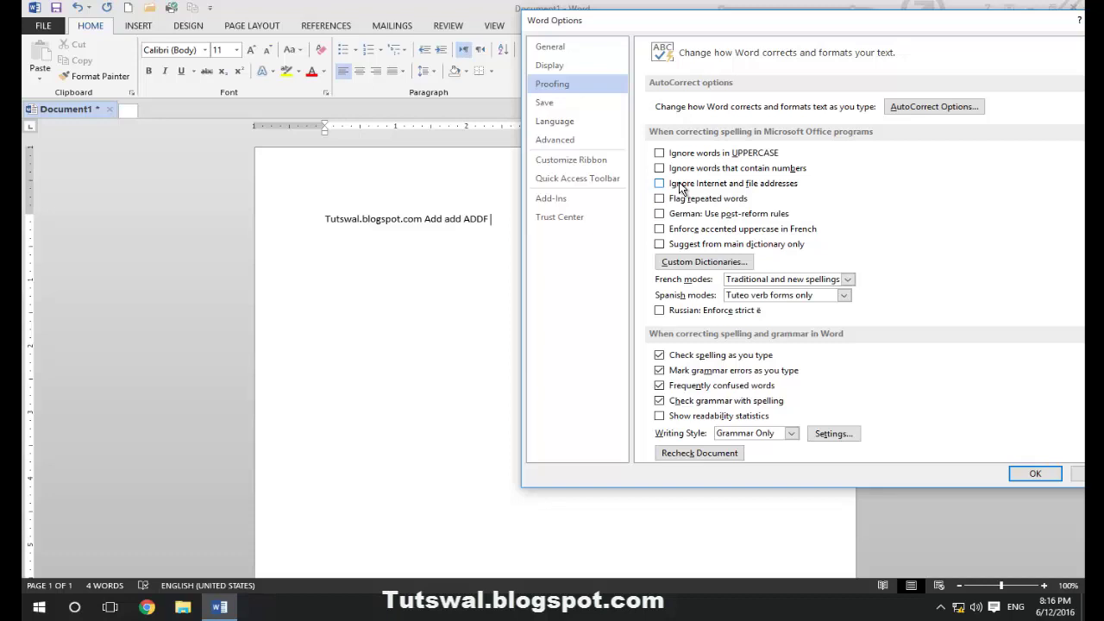
left_click(680, 184)
left_click(673, 190)
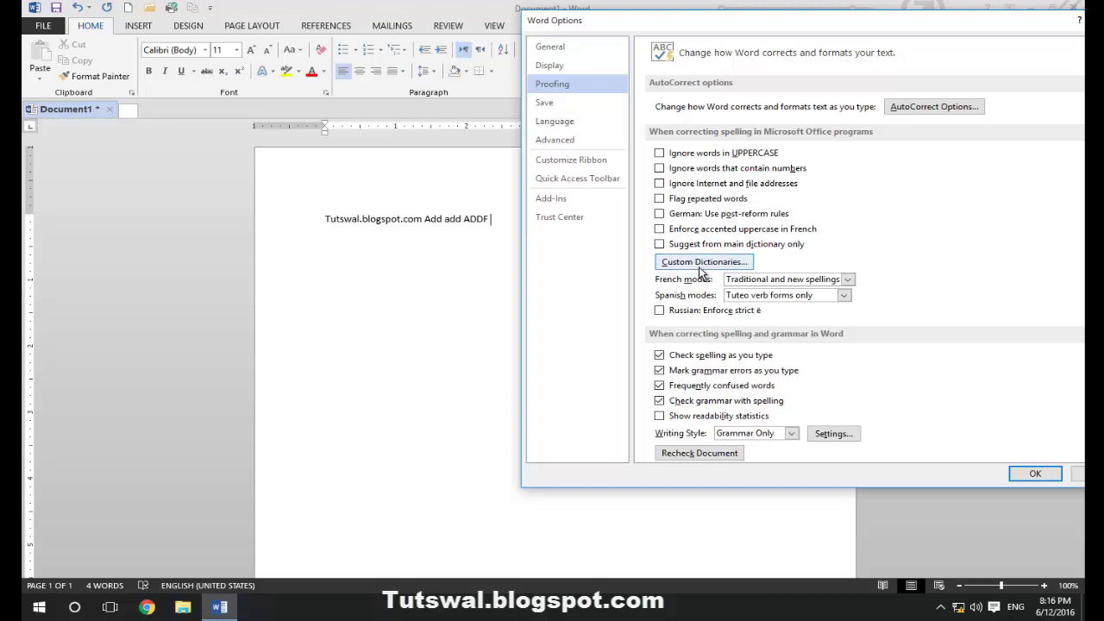
left_click(673, 203)
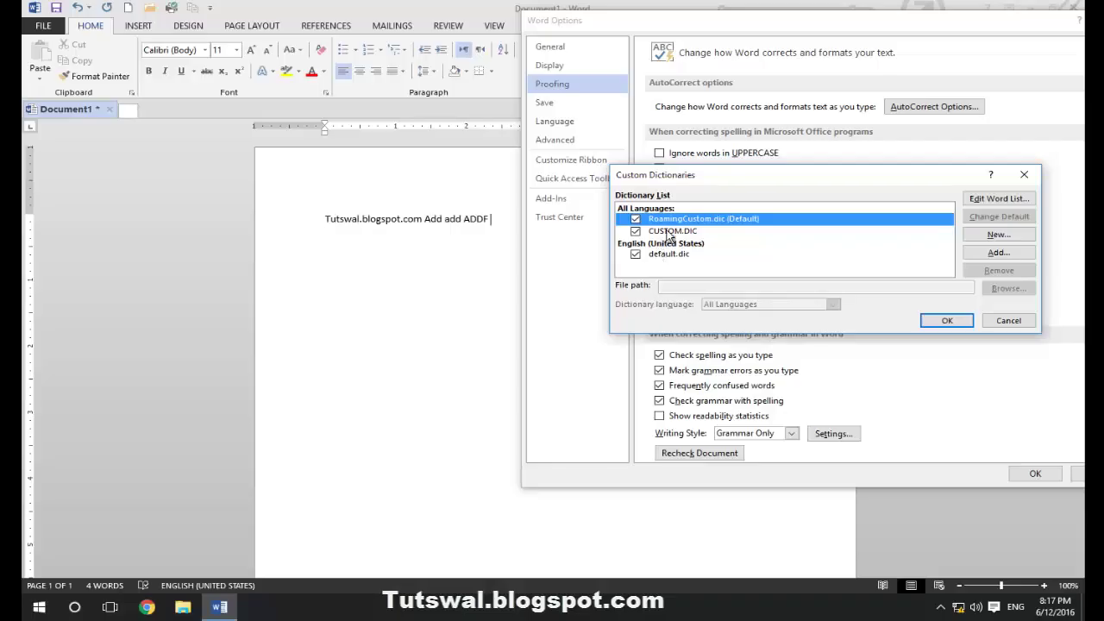
Review the CUSTOM.DIC, RoamingCustom.dic and default.dic entries in Custom Dictionaries
left_click(669, 231)
left_click(672, 219)
left_click(674, 257)
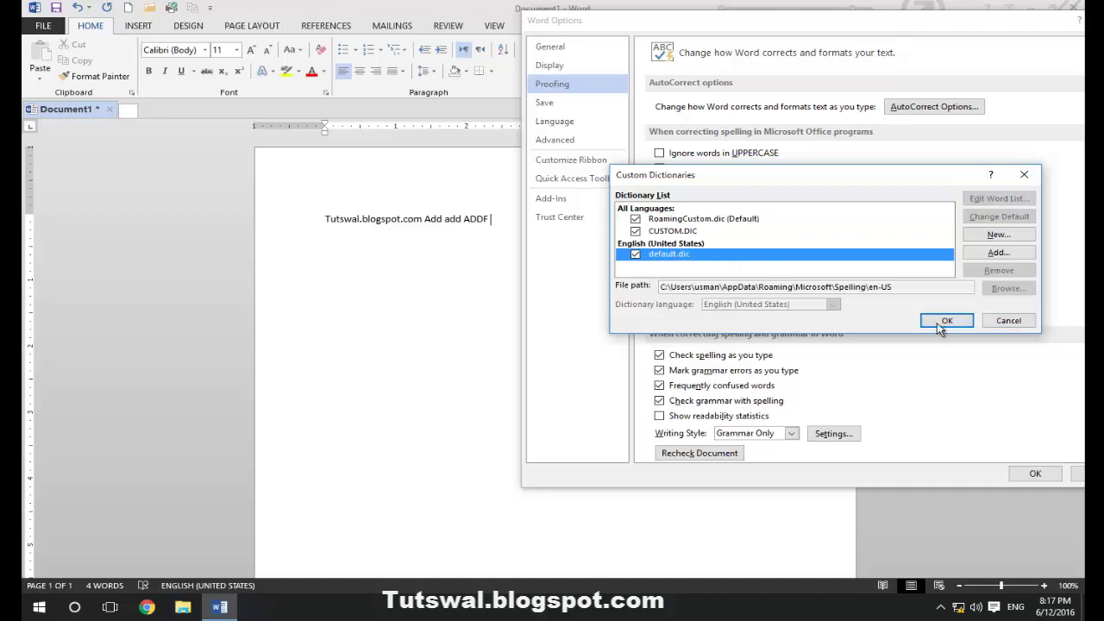
Browse the ExcludeDictionary files under Add, cancel, then confirm Custom Dictionaries with OK
left_click(989, 255)
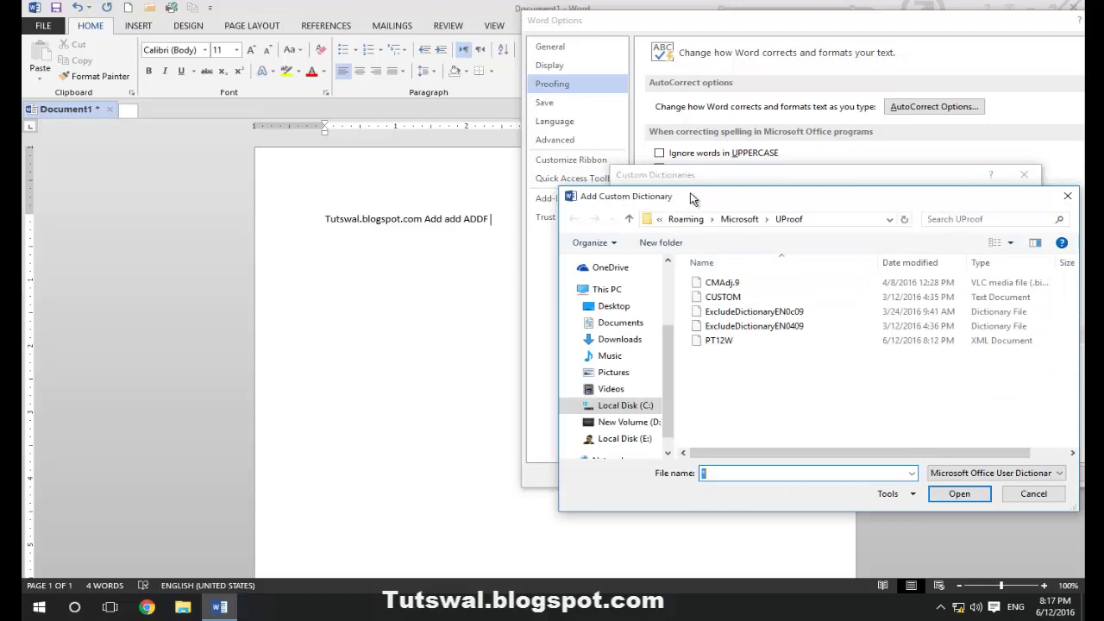
left_click(574, 301)
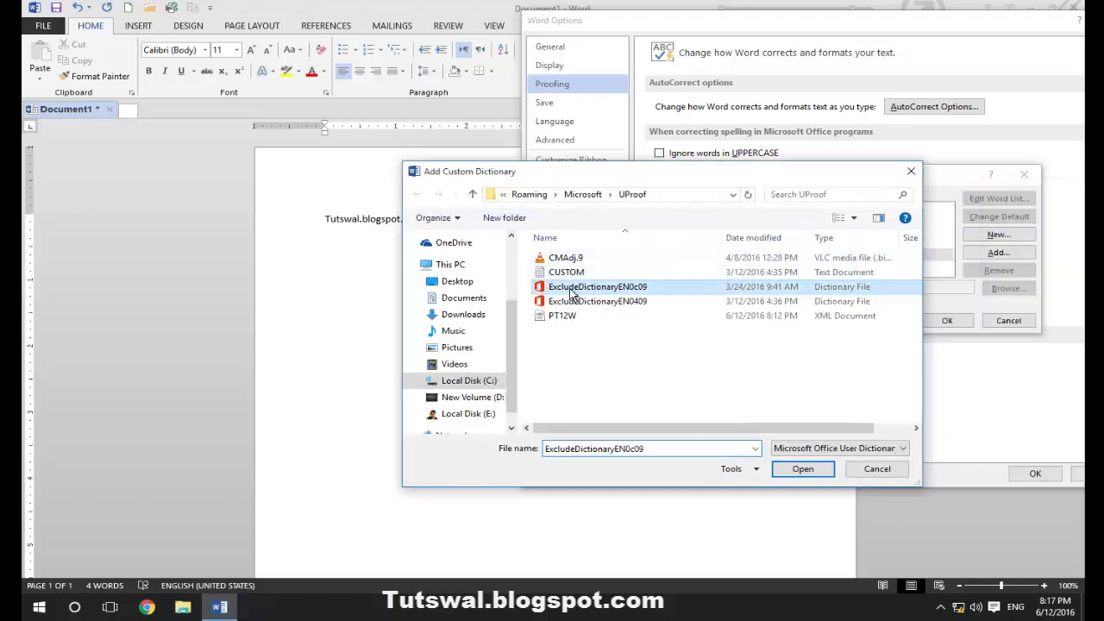
left_click(628, 289)
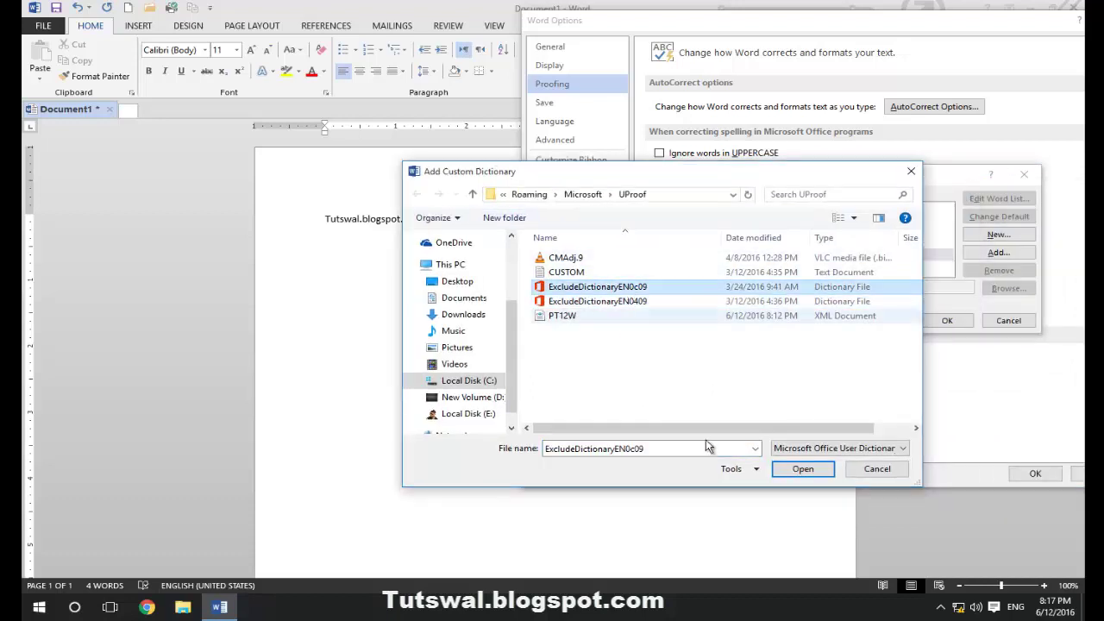
left_click(876, 468)
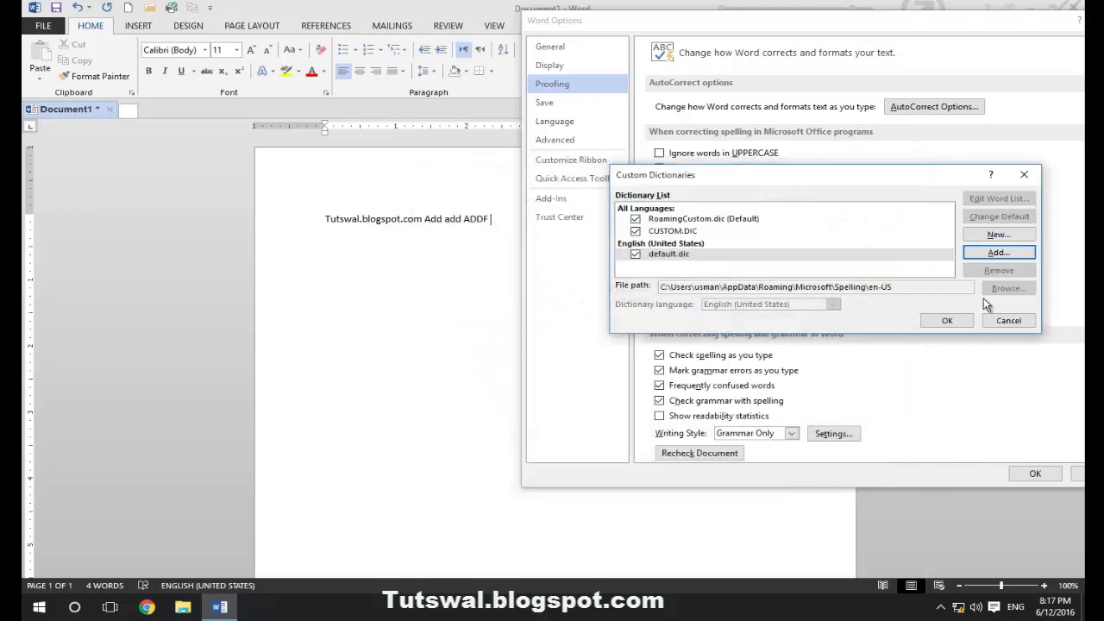
left_click(732, 253)
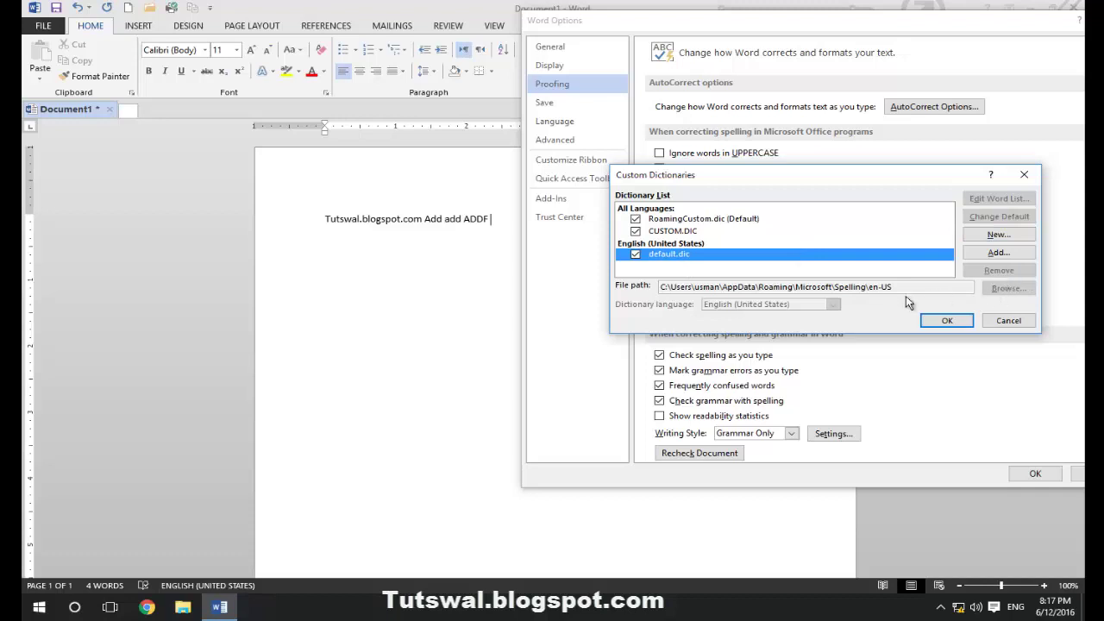
left_click(947, 321)
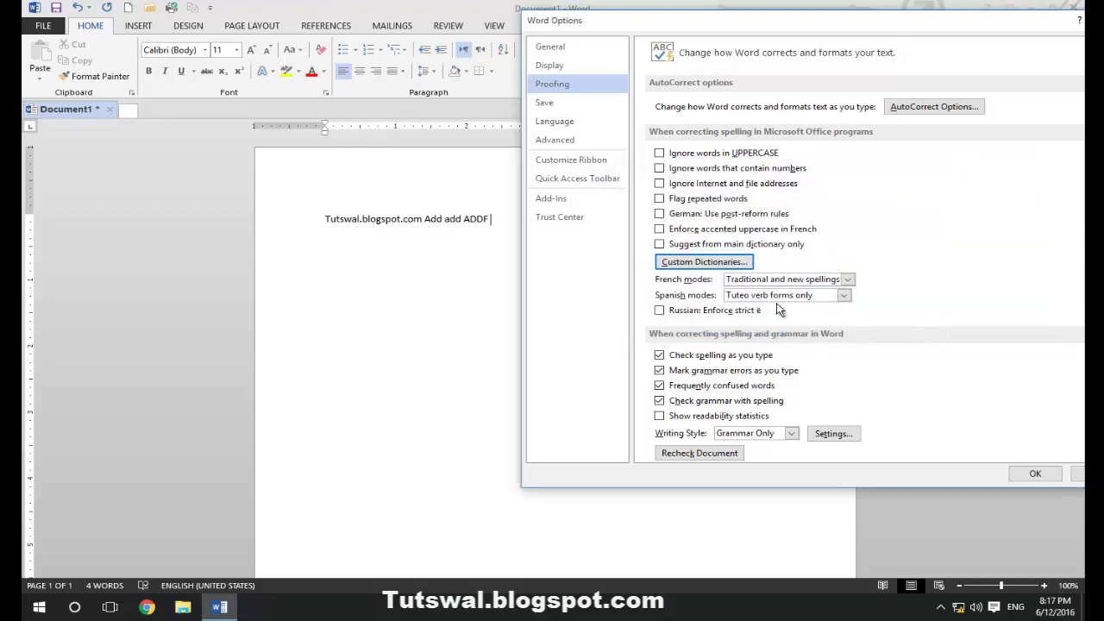
left_click(838, 284)
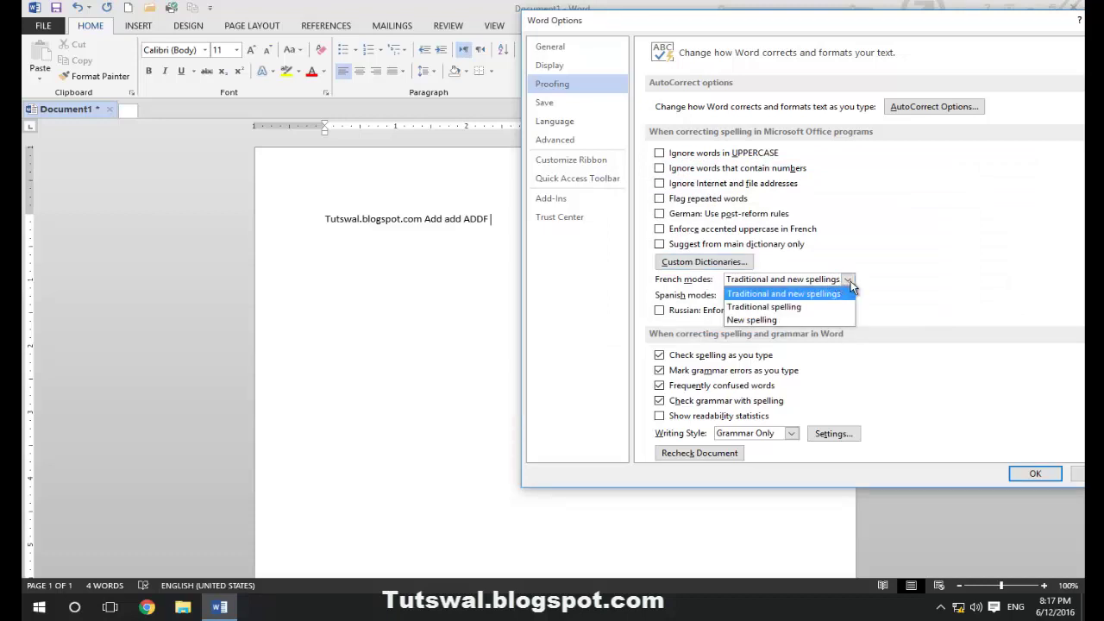
left_click(850, 286)
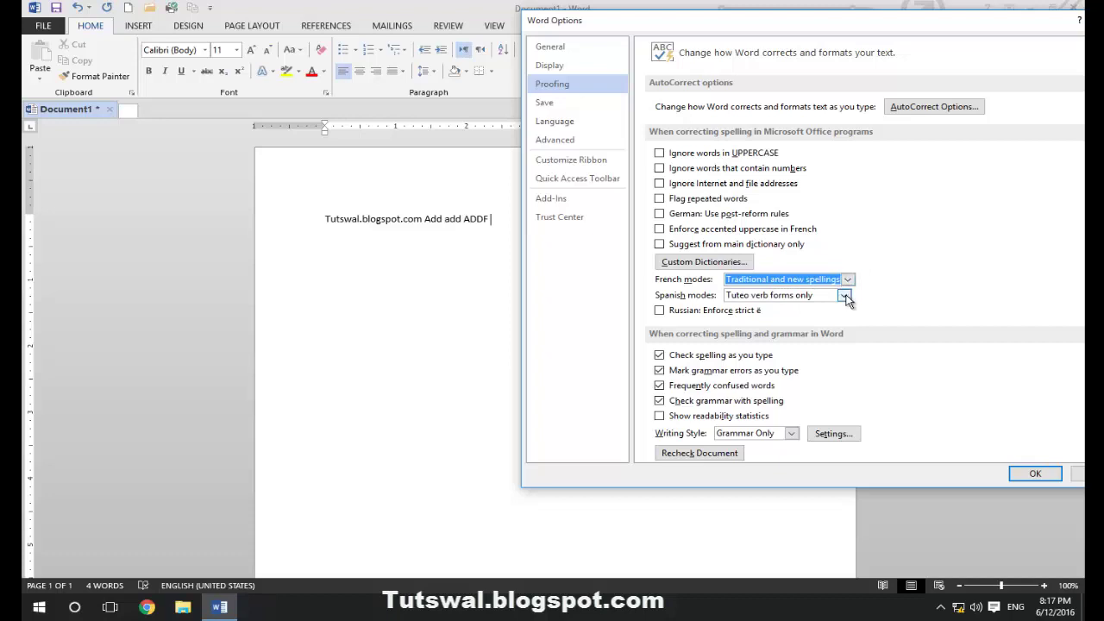
left_click(845, 297)
left_click(849, 297)
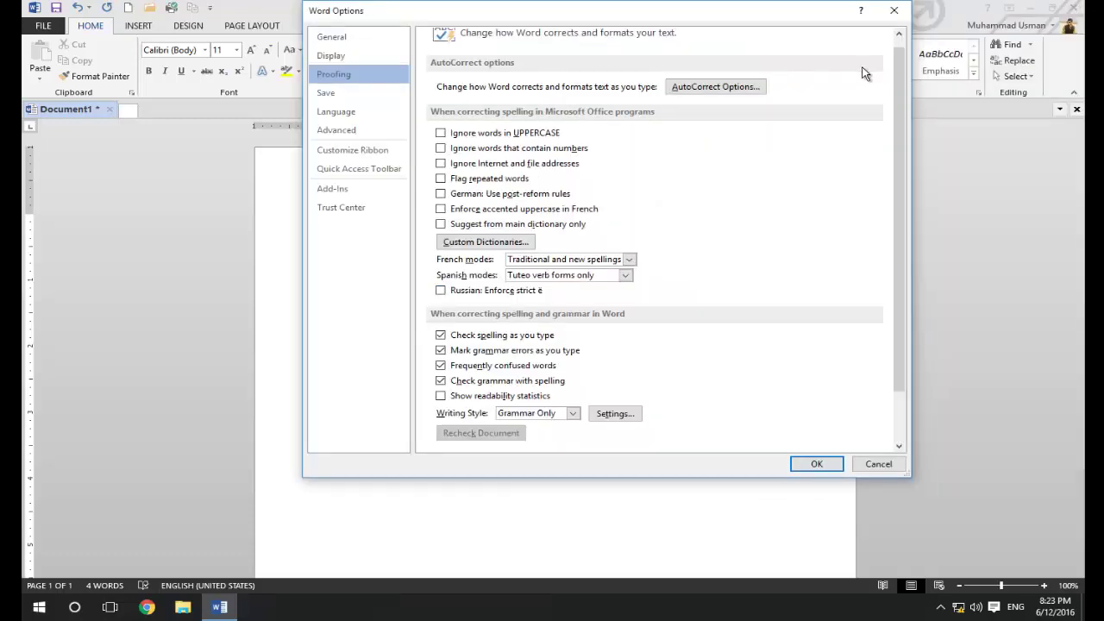
Scroll the Proofing page down to the Exceptions for: Document1 section
left_click_drag(895, 185, 897, 224)
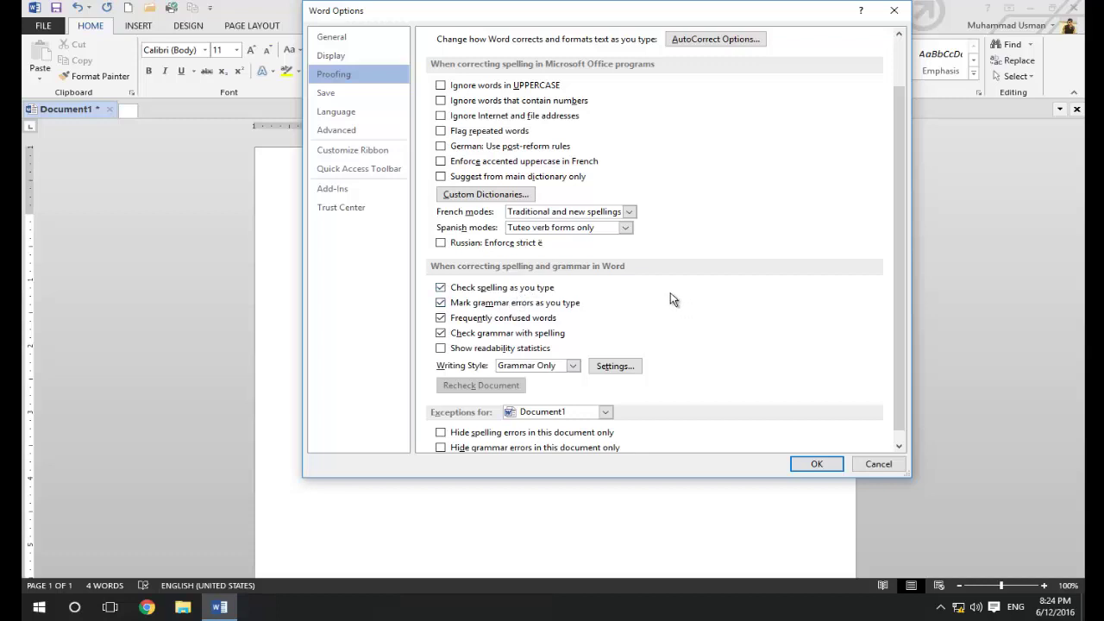
scroll(902, 285, "down", 1)
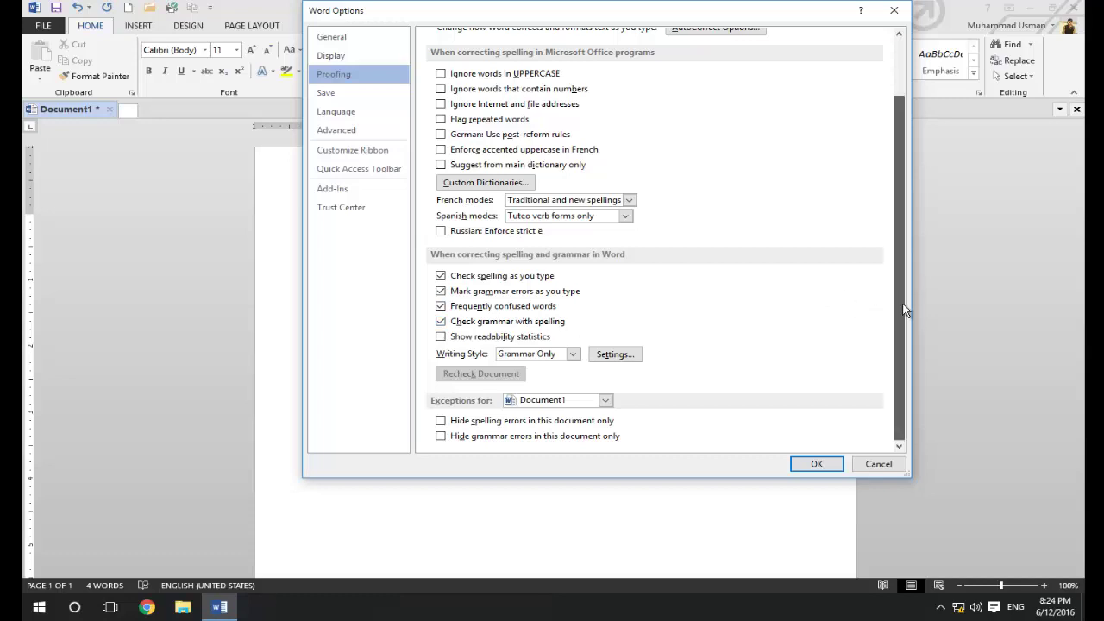
In Grammar Settings, set the writing style to Grammar Only
left_click(614, 354)
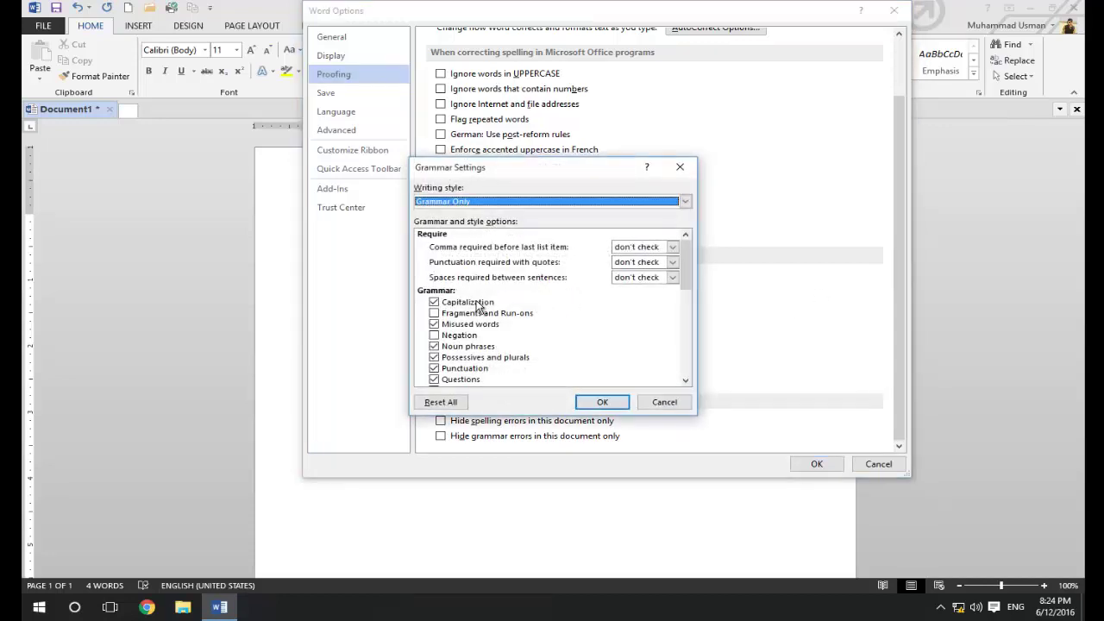
left_click_drag(682, 261, 681, 287)
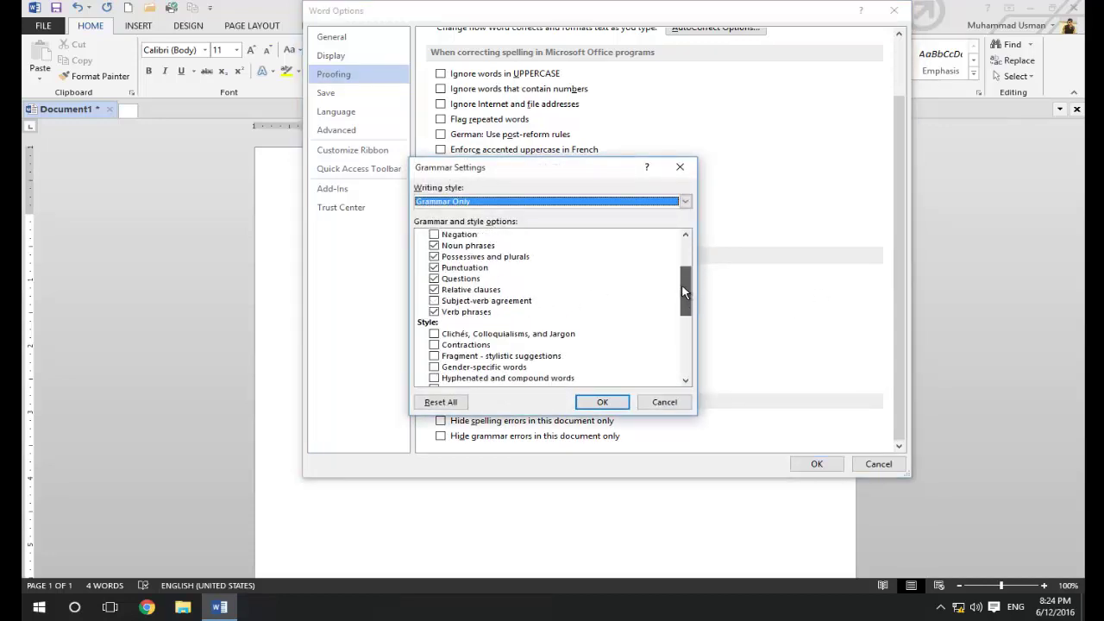
scroll(682, 293, "down", 3)
scroll(680, 261, "up", 8)
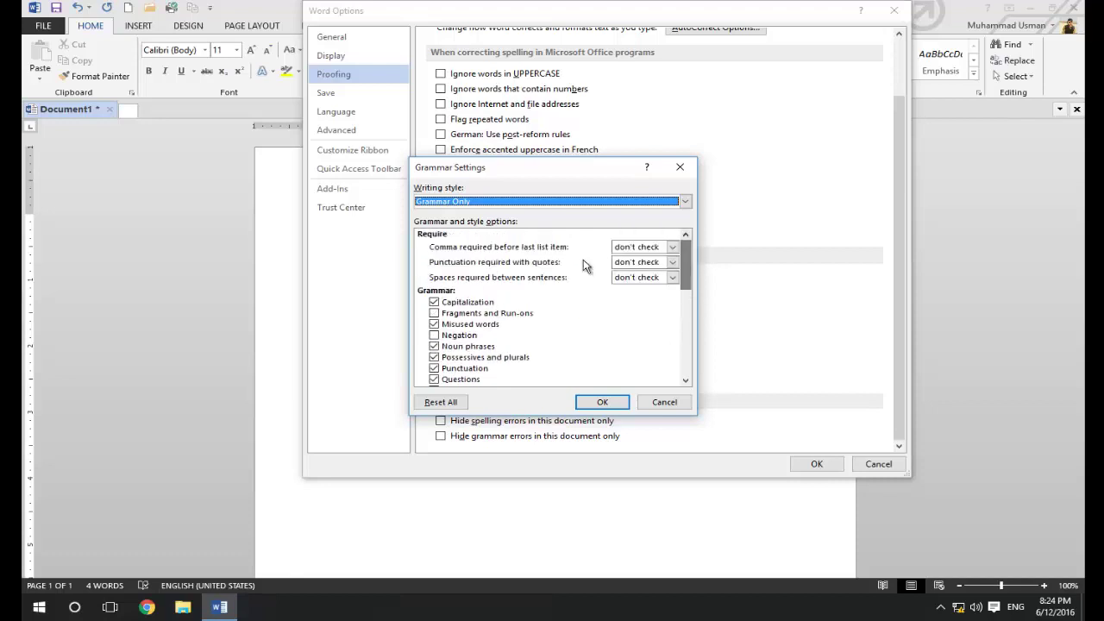
left_click(527, 201)
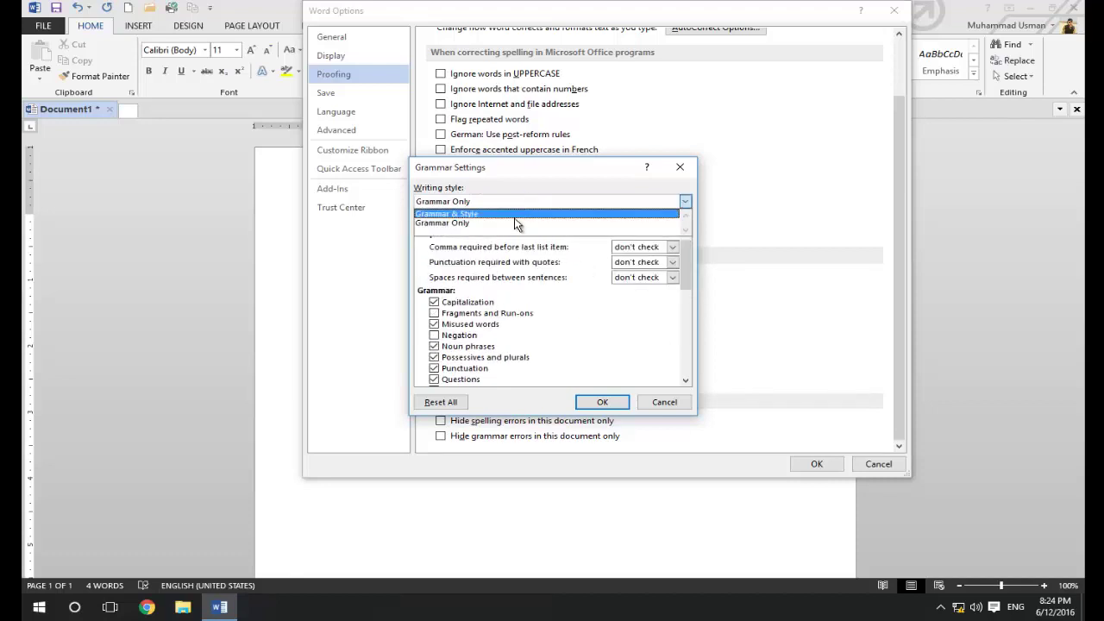
left_click(515, 223)
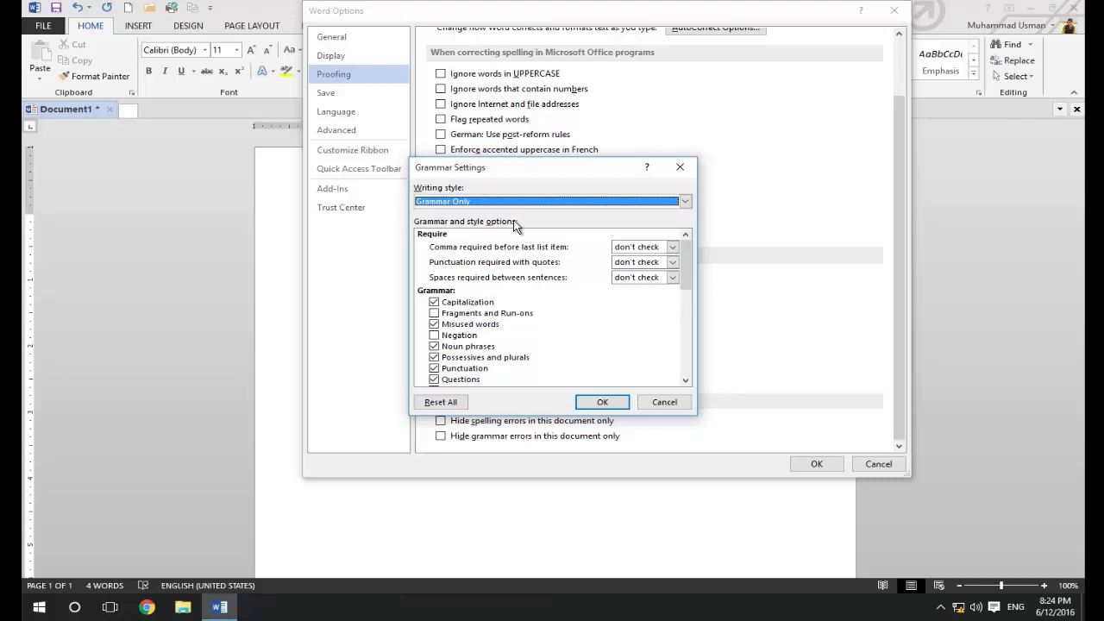
left_click(517, 200)
left_click(520, 210)
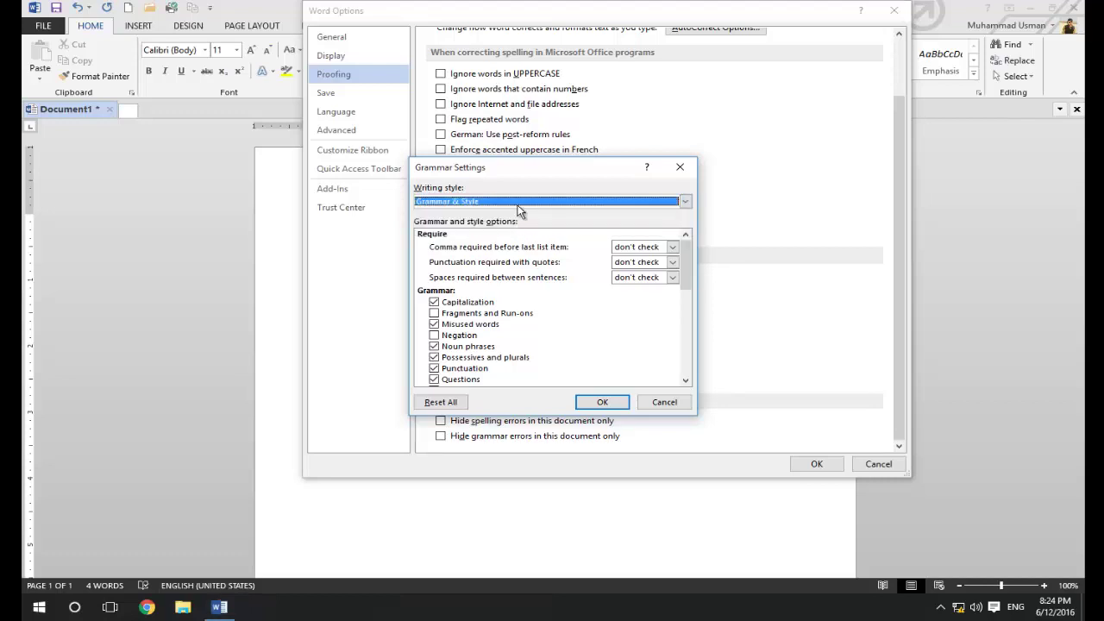
left_click(517, 201)
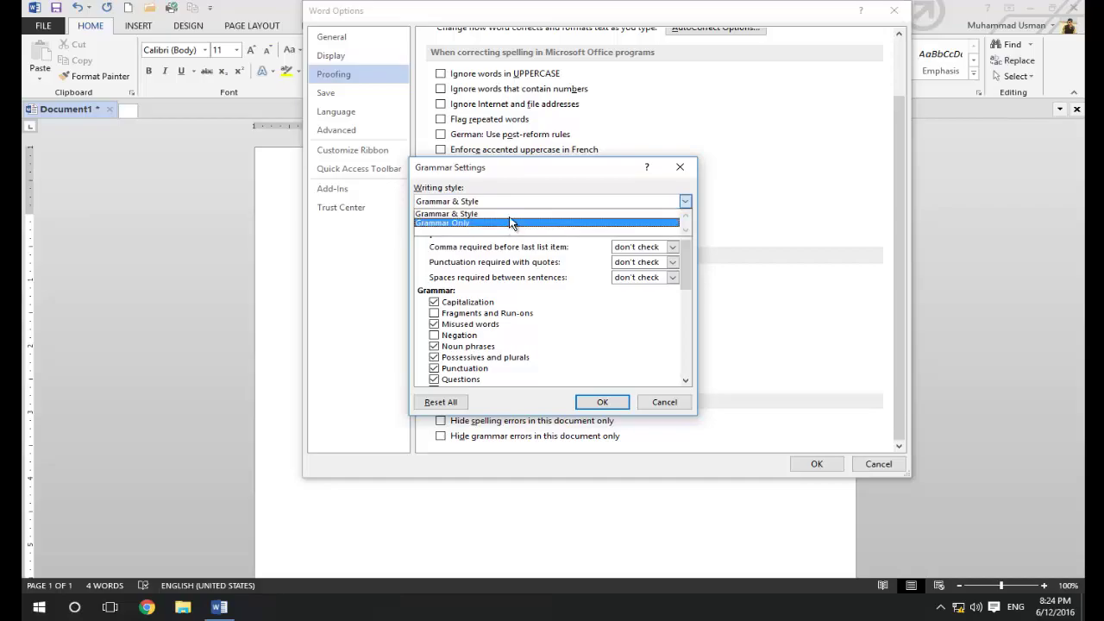
left_click(511, 218)
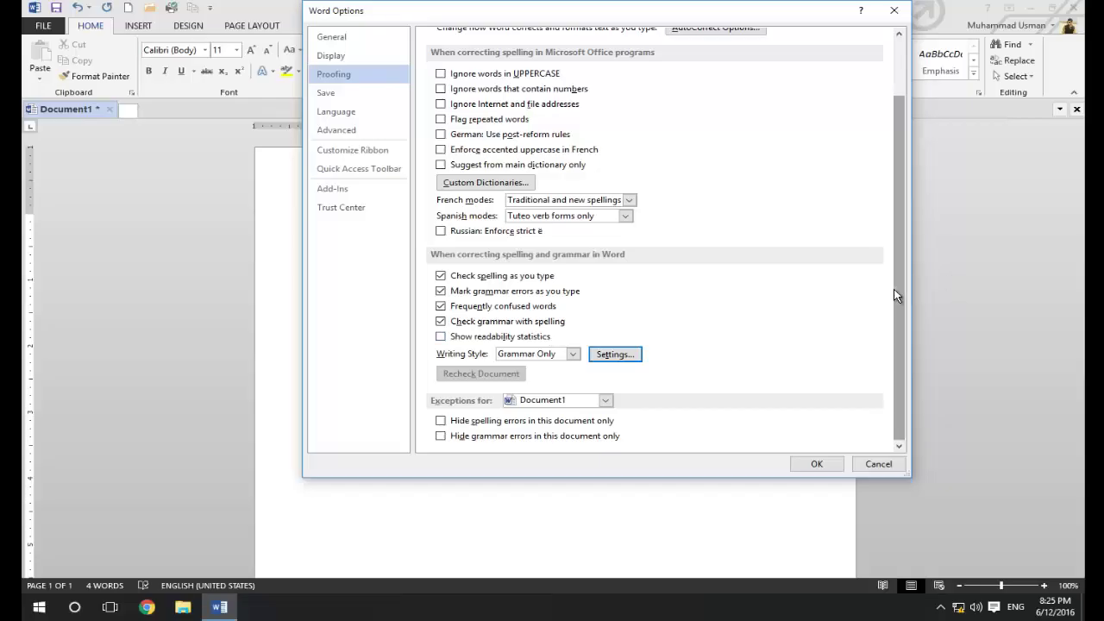
Move to the Save page of Word Options
scroll(904, 243, "up", 2)
scroll(910, 279, "down", 2)
scroll(905, 227, "up", 2)
scroll(914, 335, "down", 2)
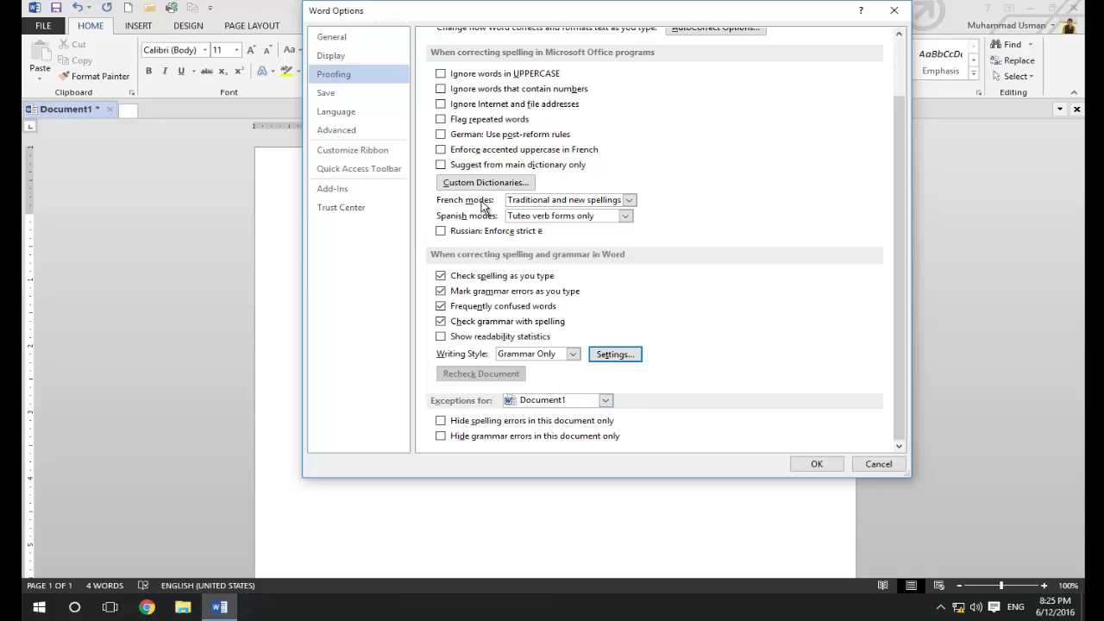
left_click(332, 92)
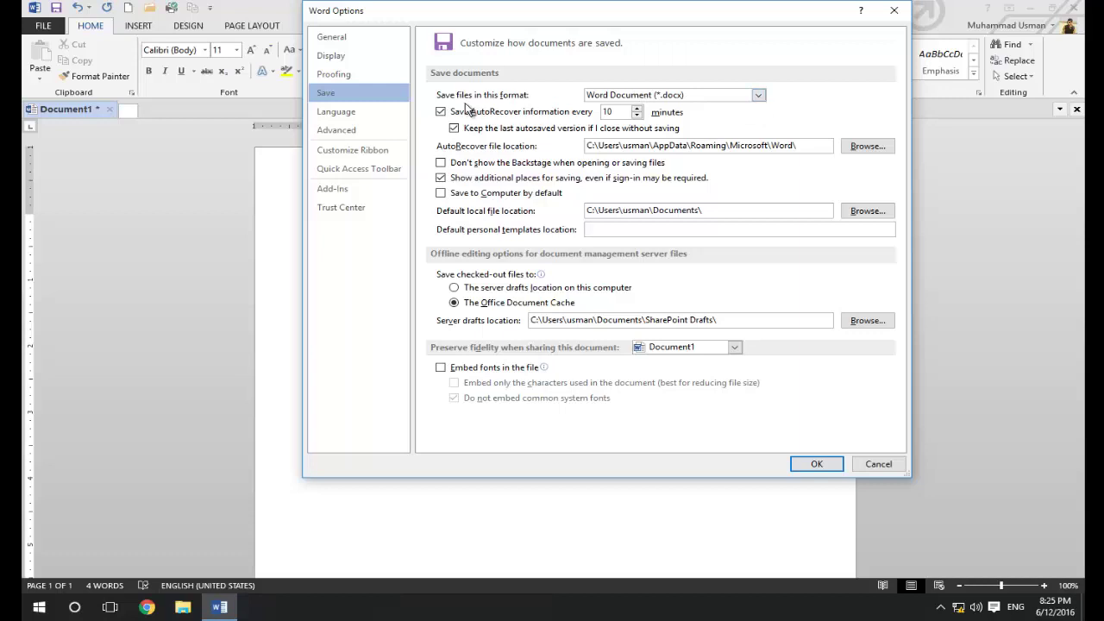
Keep Word Document (*.docx) as default format and select the 10-minute AutoRecover interval for replacement
left_click(758, 97)
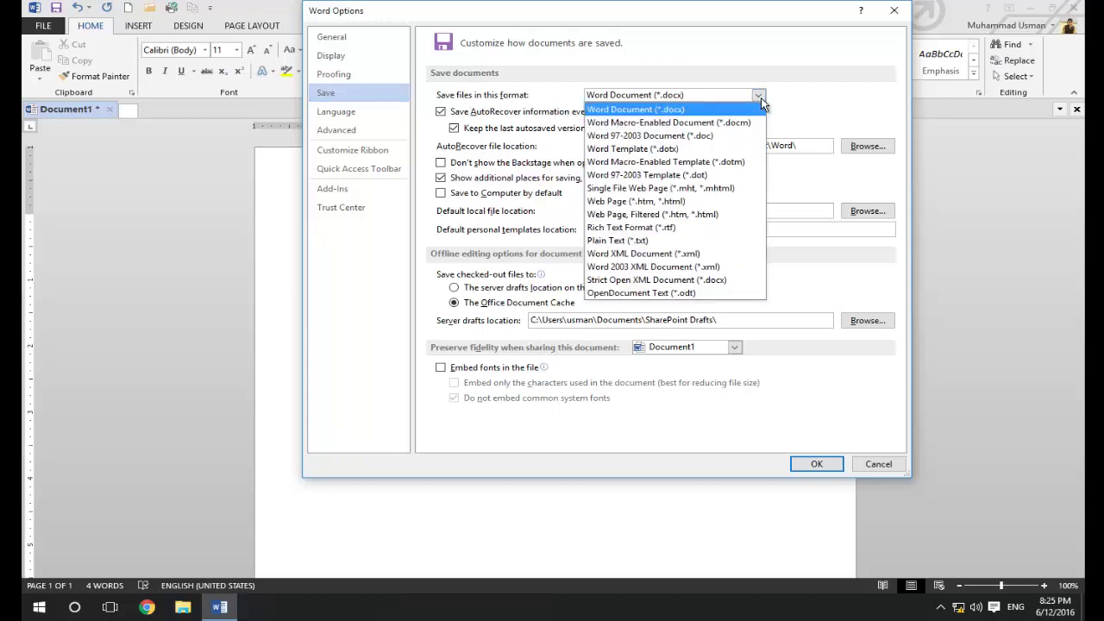
left_click(760, 98)
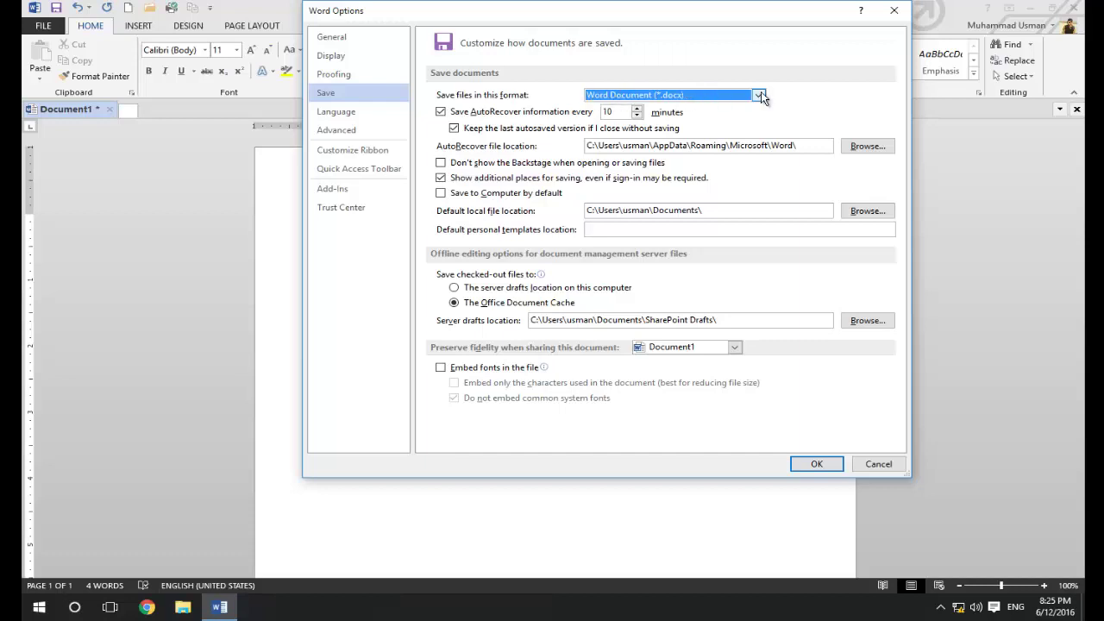
left_click(758, 96)
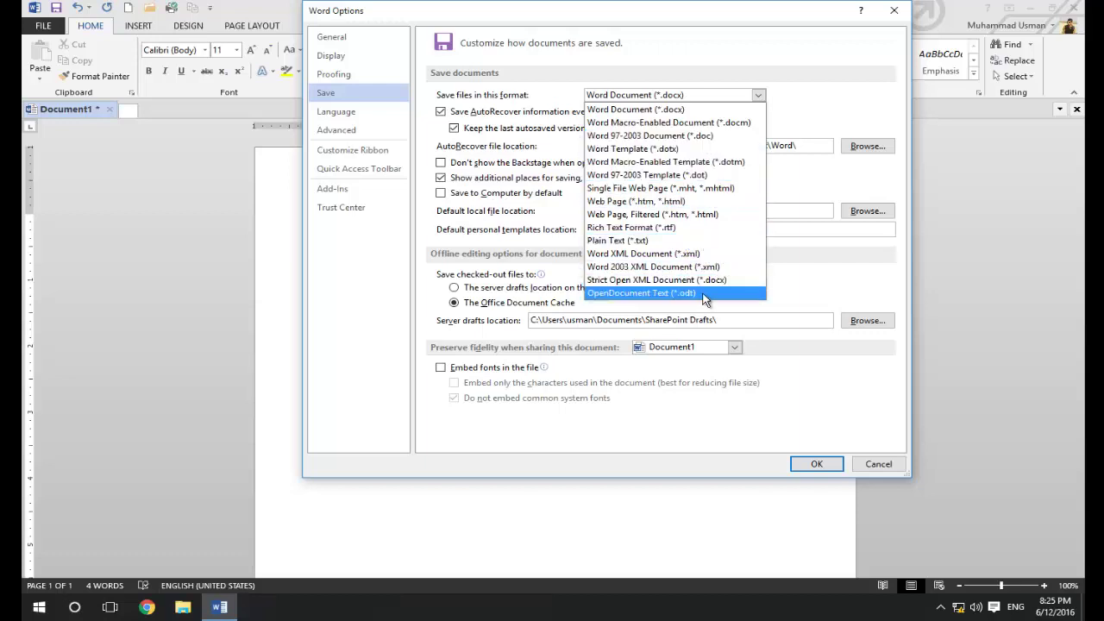
left_click(676, 115)
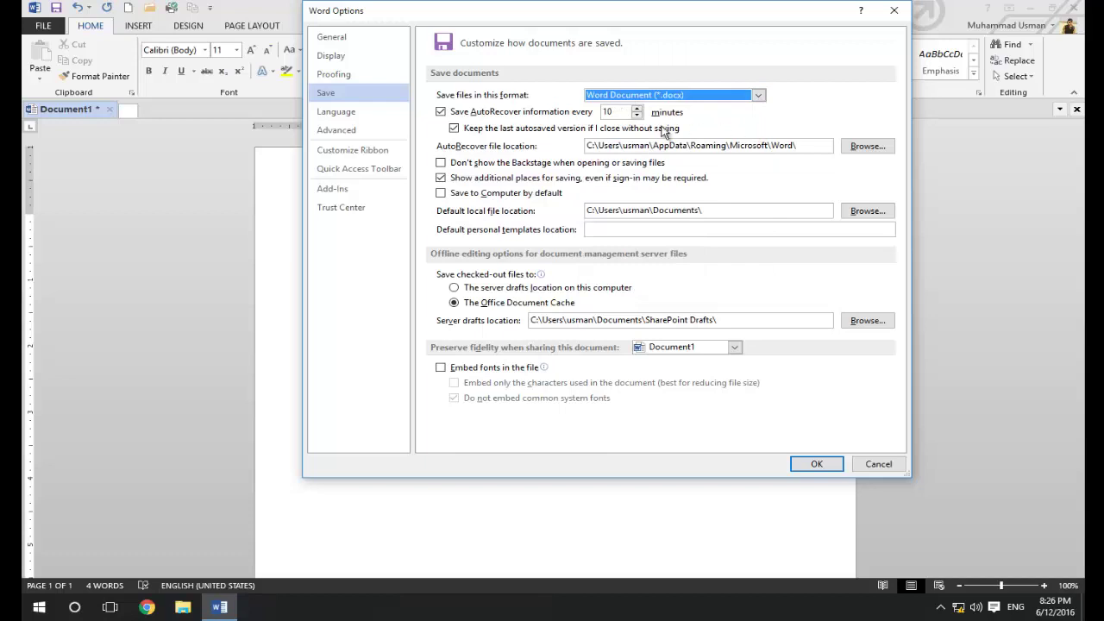
double_click(607, 112)
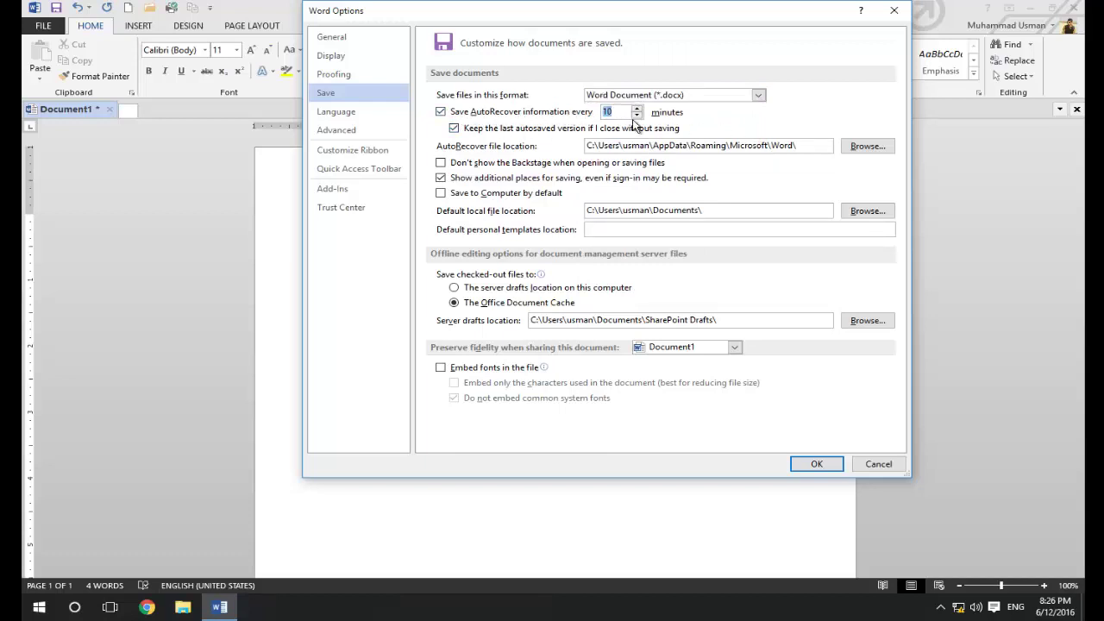
left_click(625, 114)
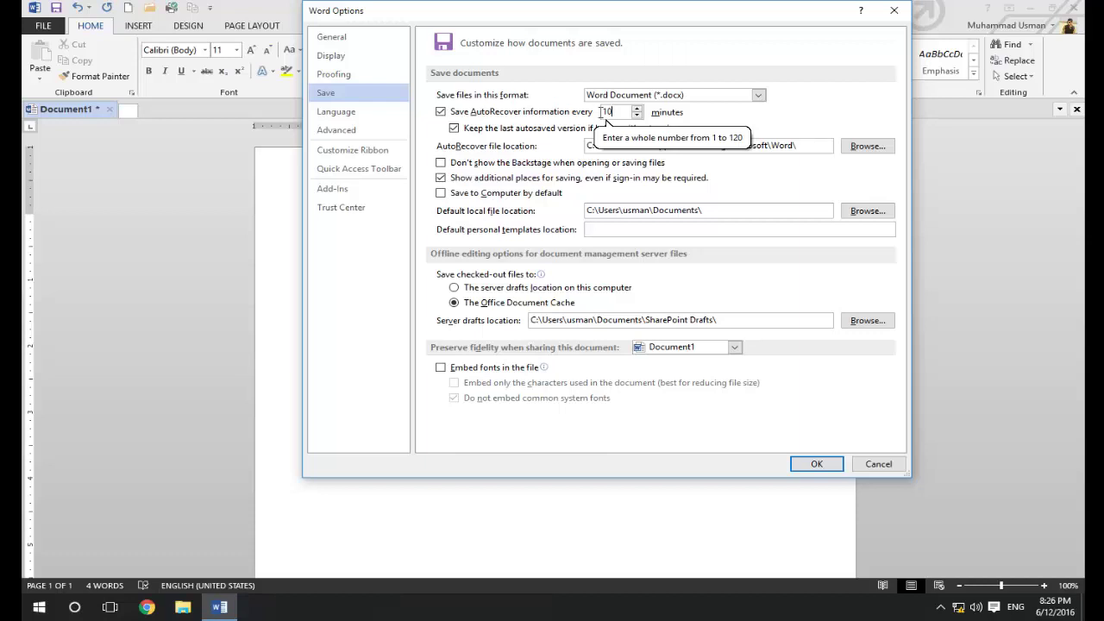
double_click(600, 112)
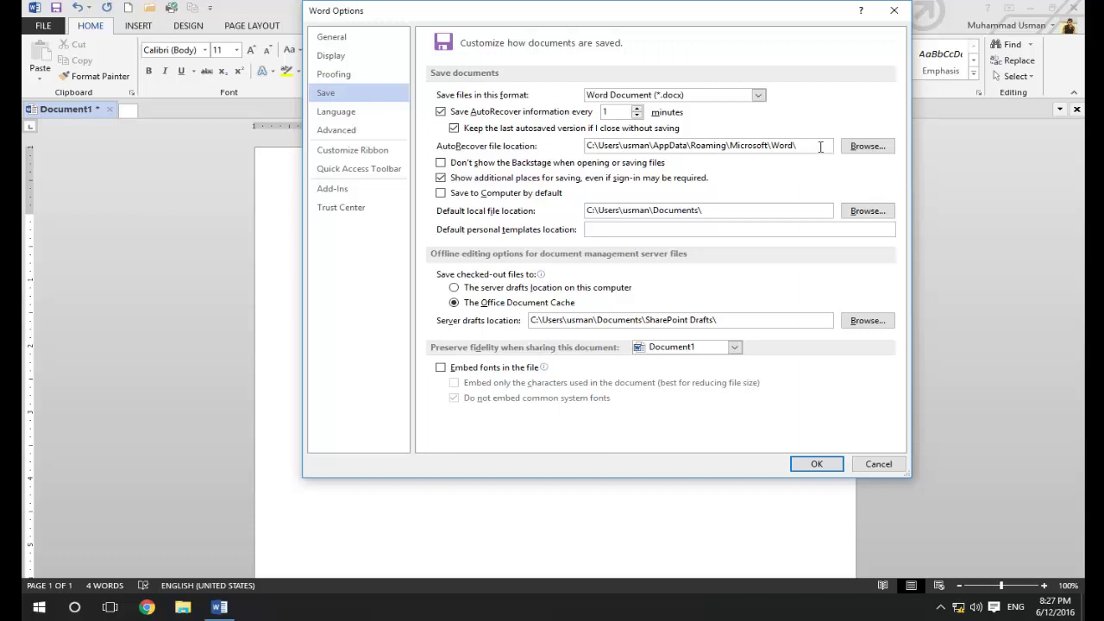
left_click(812, 151)
left_click_drag(824, 147, 583, 146)
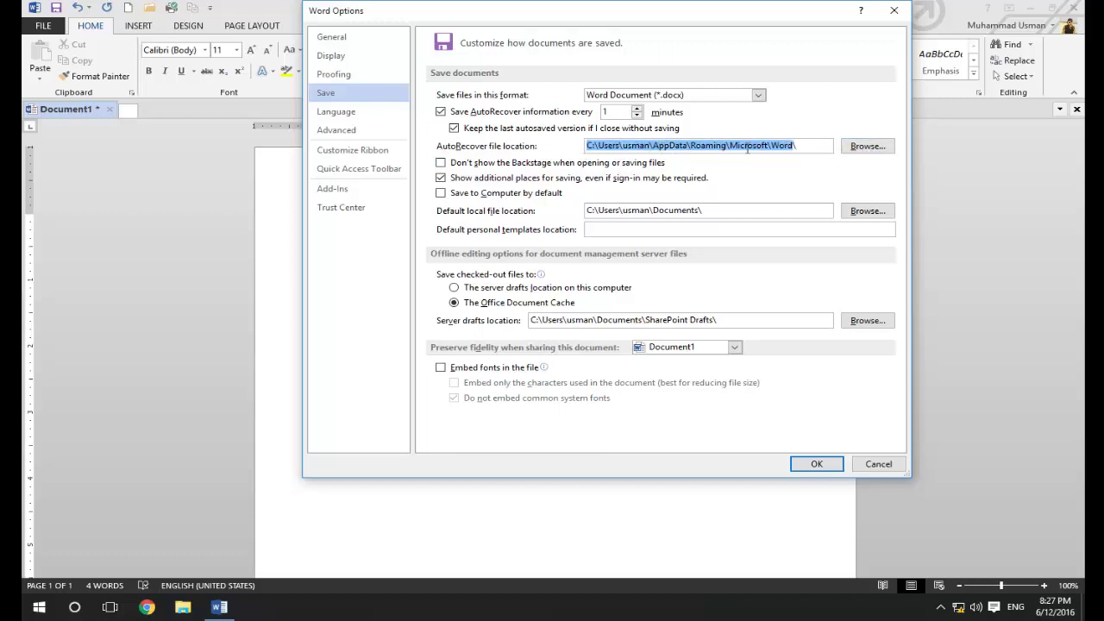
left_click(831, 146)
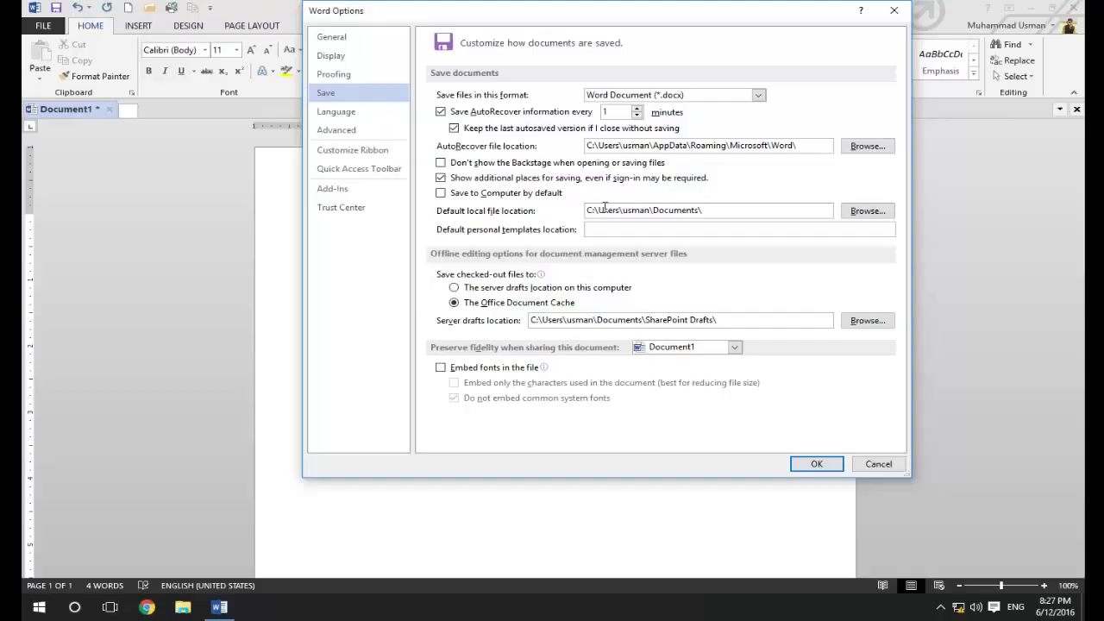
left_click_drag(718, 213, 585, 213)
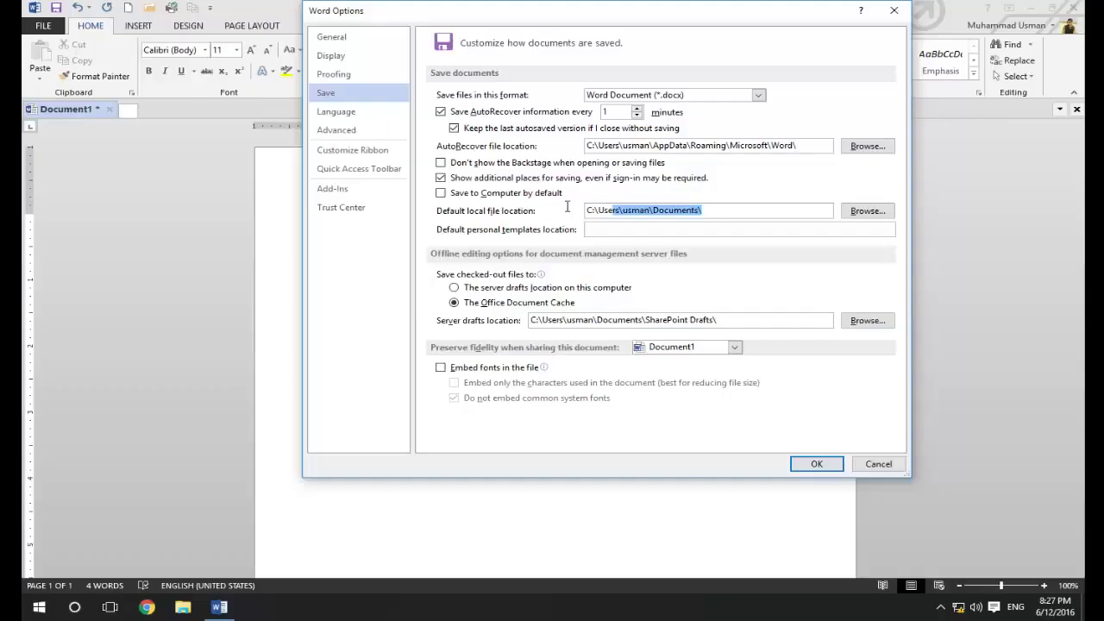
left_click(819, 209)
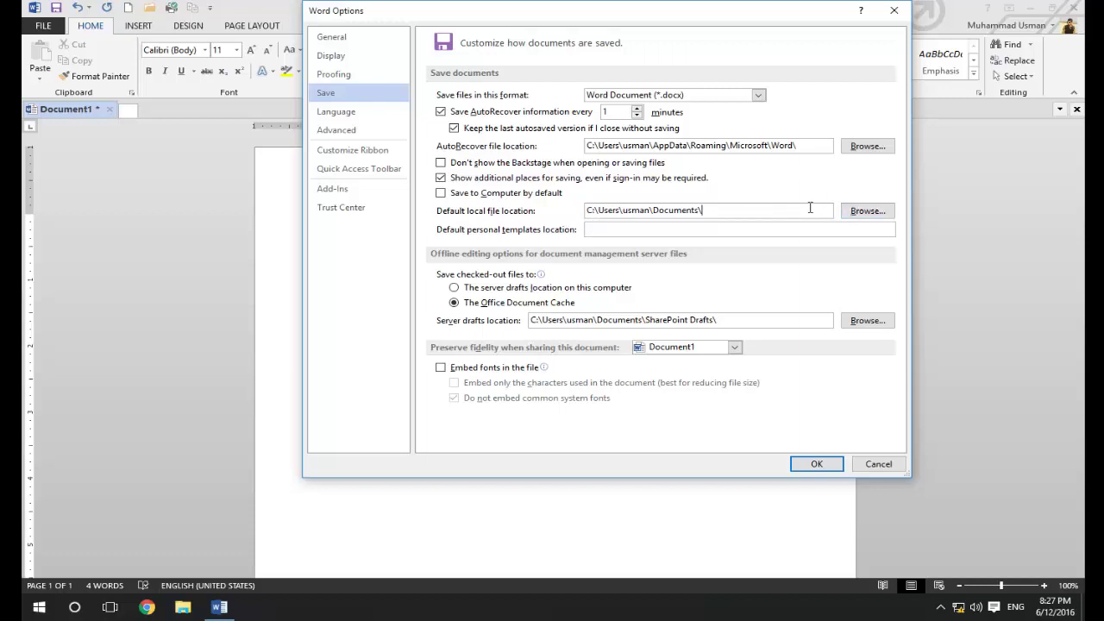
left_click(867, 210)
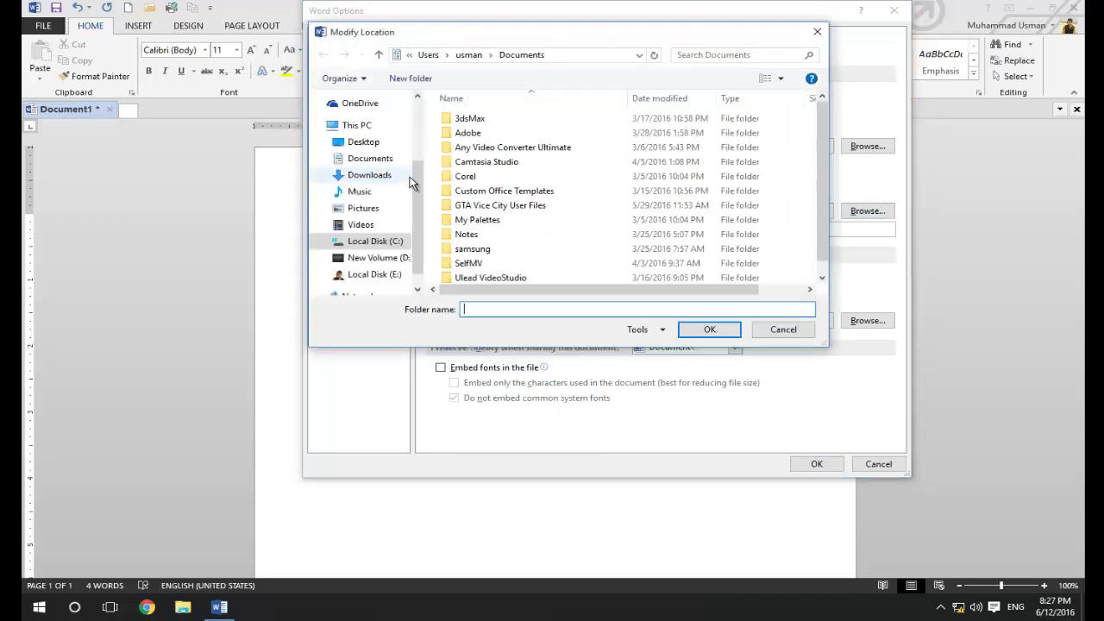
scroll(415, 201, "down", 1)
left_click(400, 234)
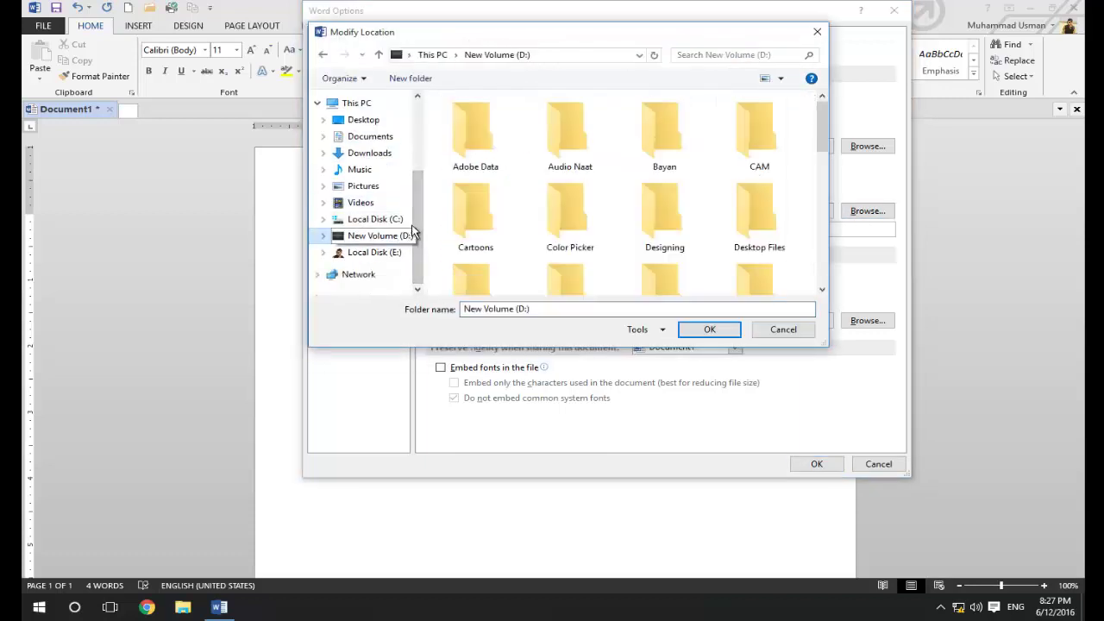
left_click(404, 218)
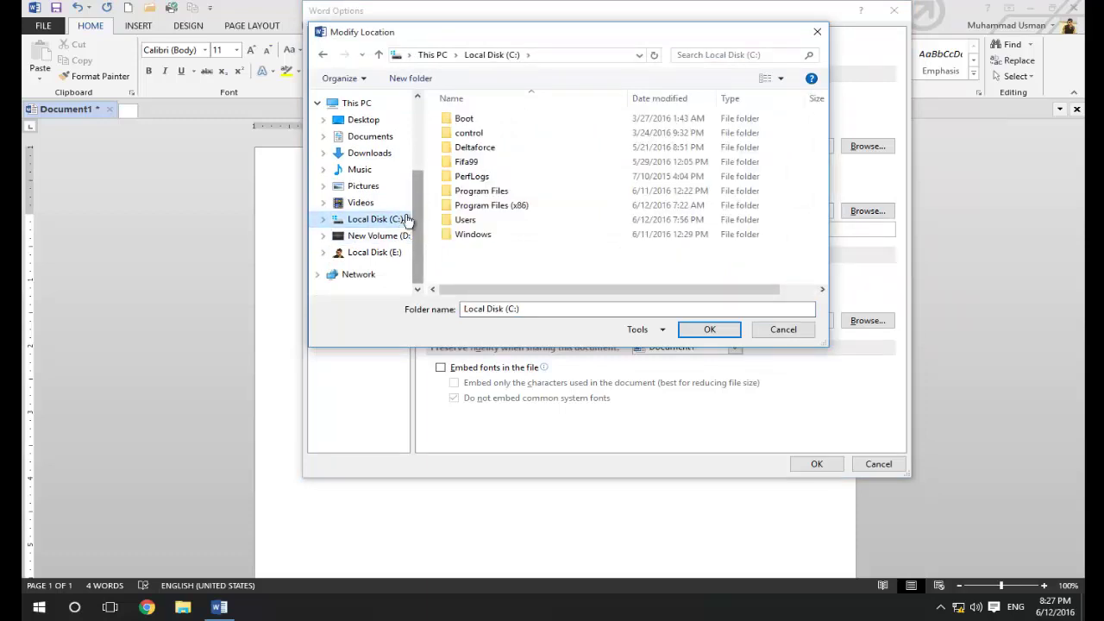
left_click(783, 330)
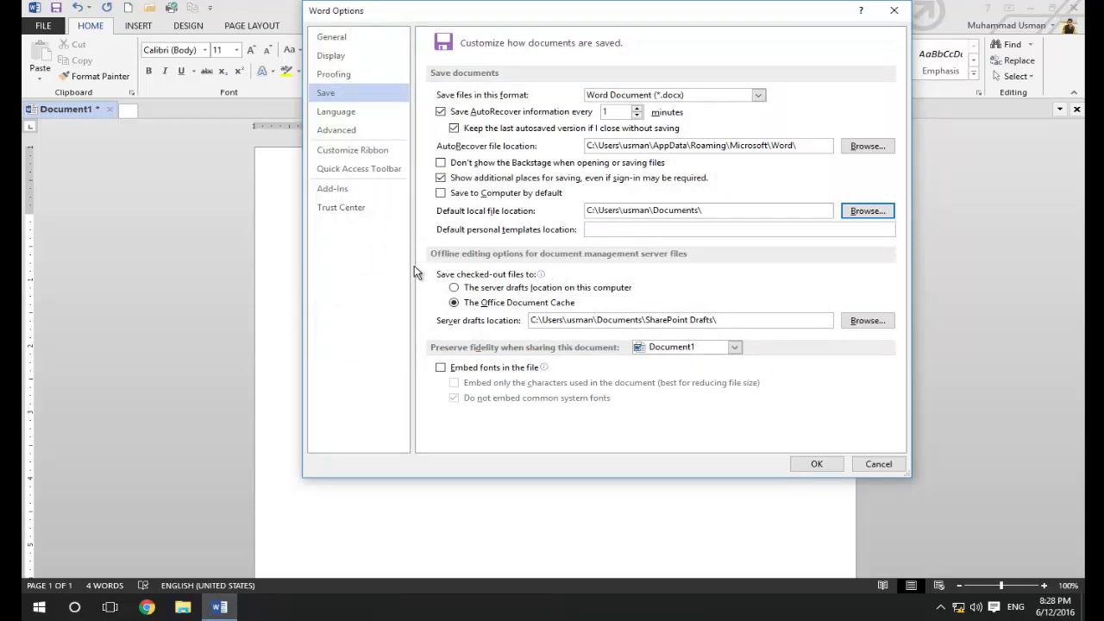
mouse_move(505, 309)
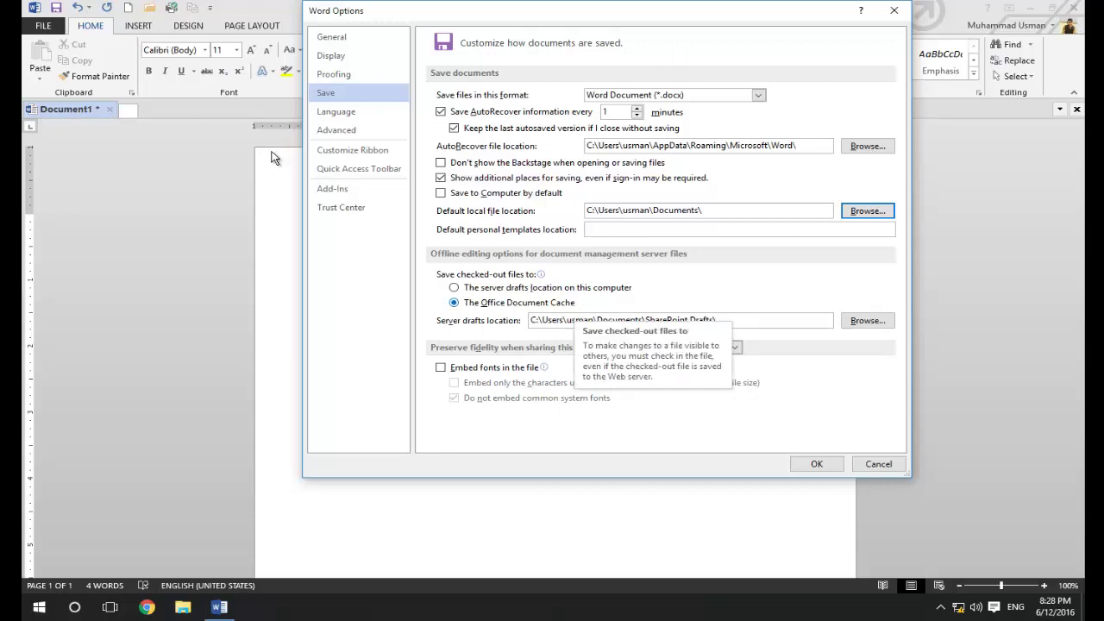
On the Language page, review the Russian, English (United States) and Urdu (Pakistan) editing languages
left_click(329, 113)
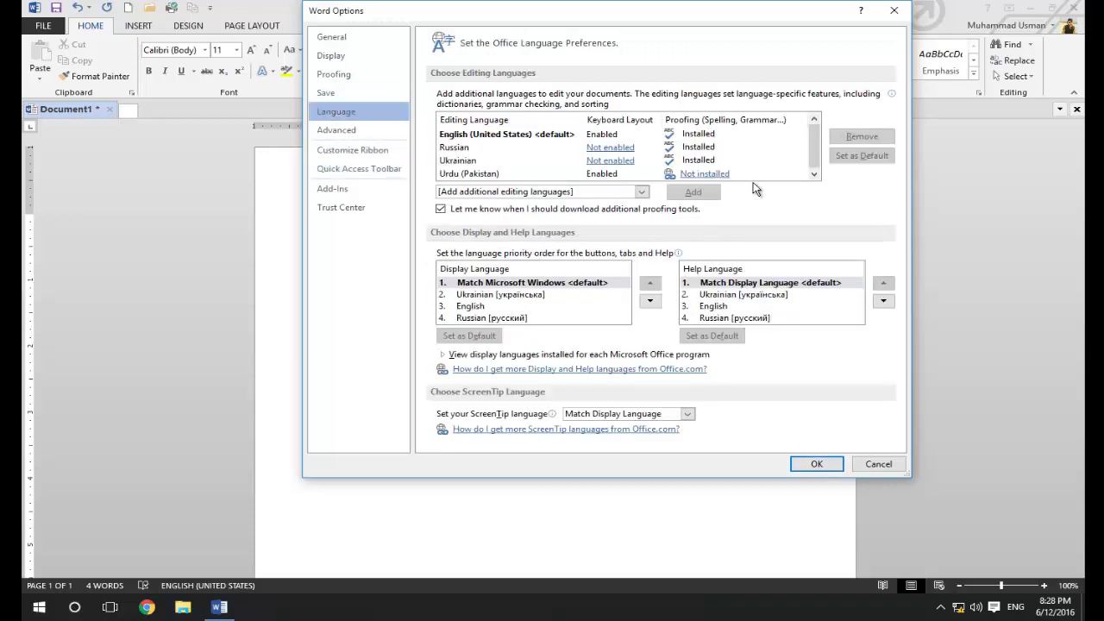
left_click(465, 148)
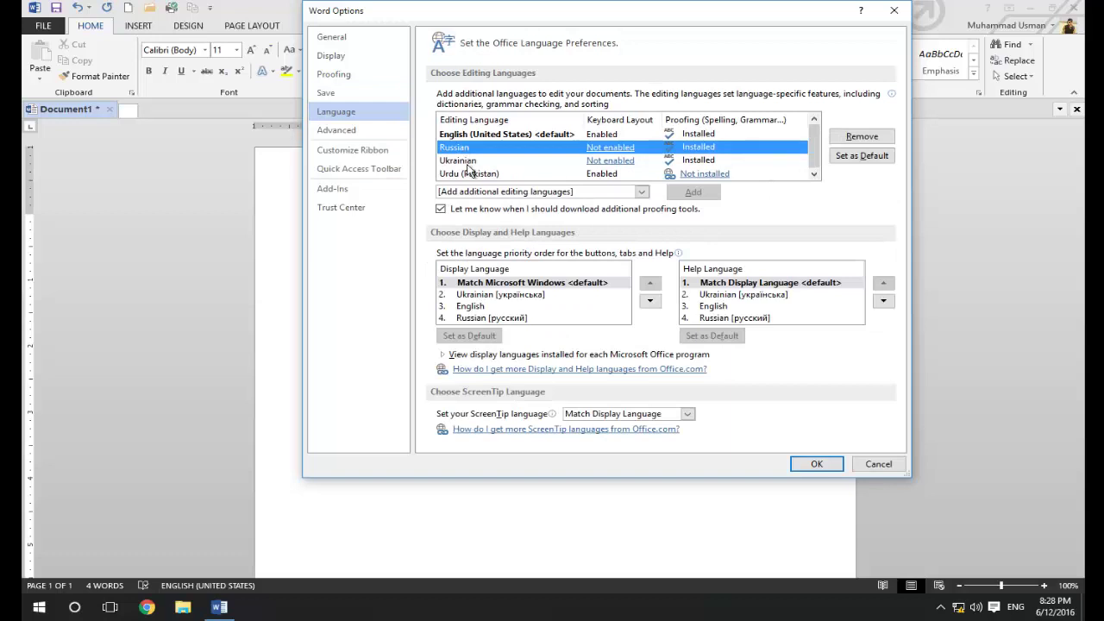
left_click(604, 134)
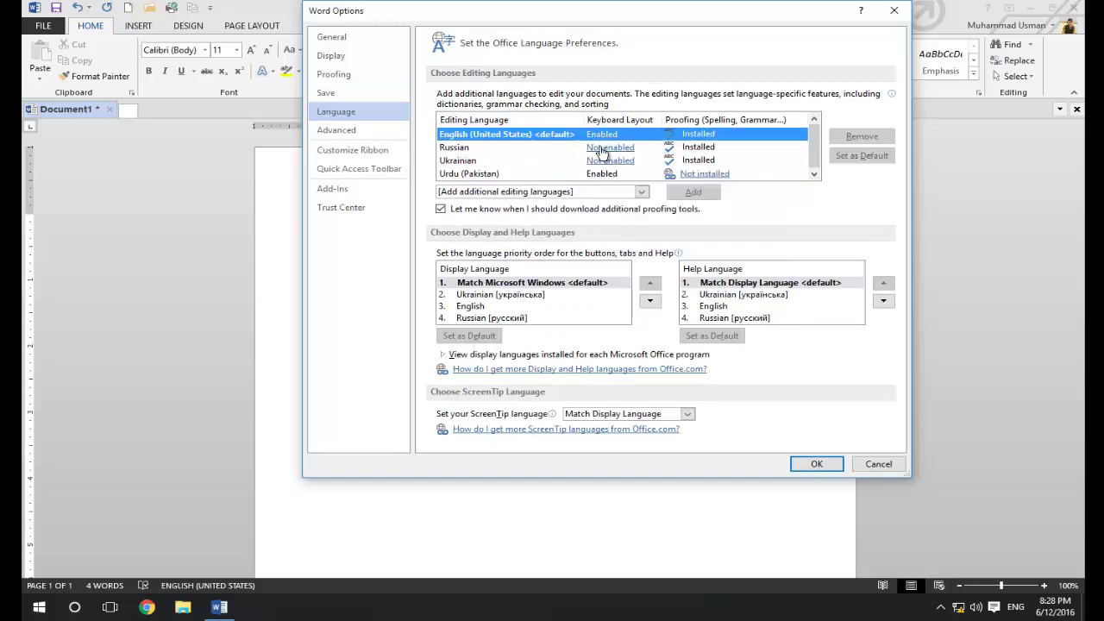
left_click(504, 173)
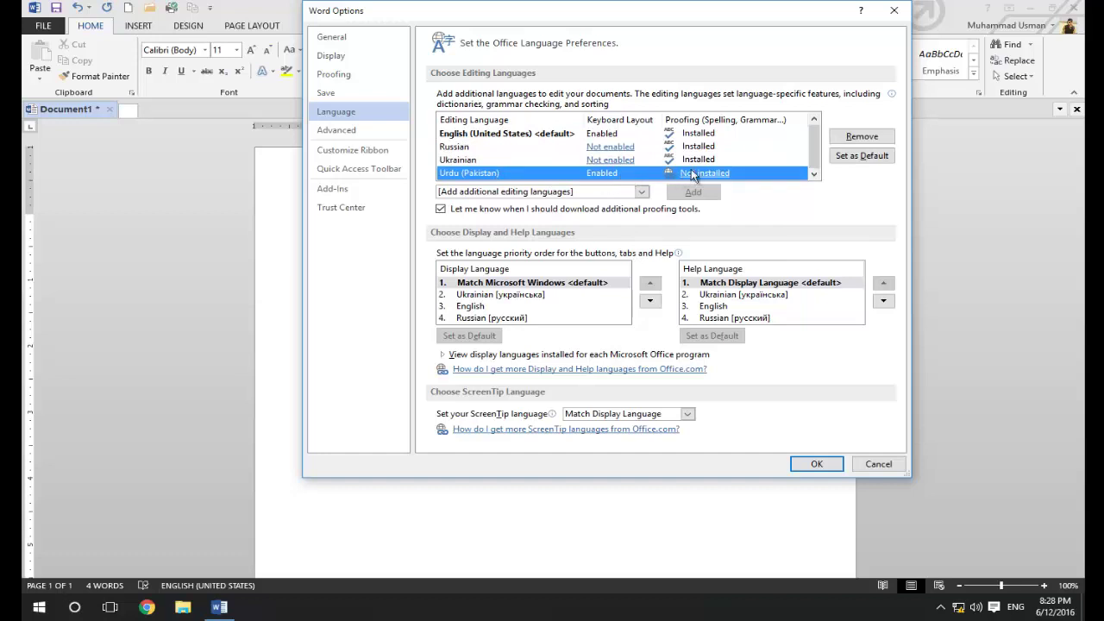
left_click_drag(816, 154, 822, 137)
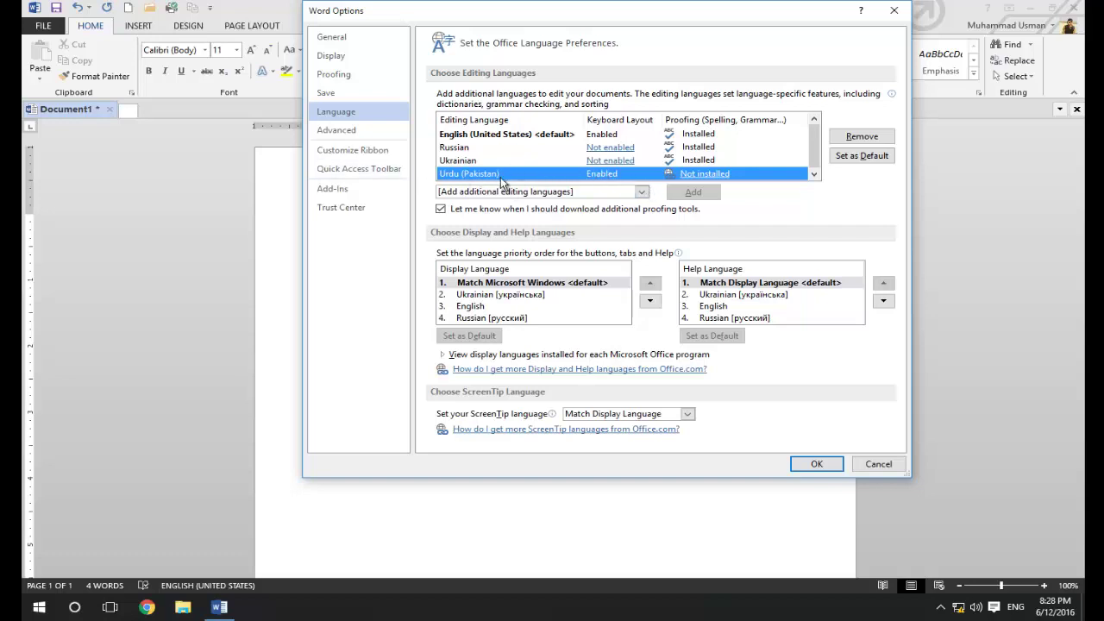
left_click(556, 137)
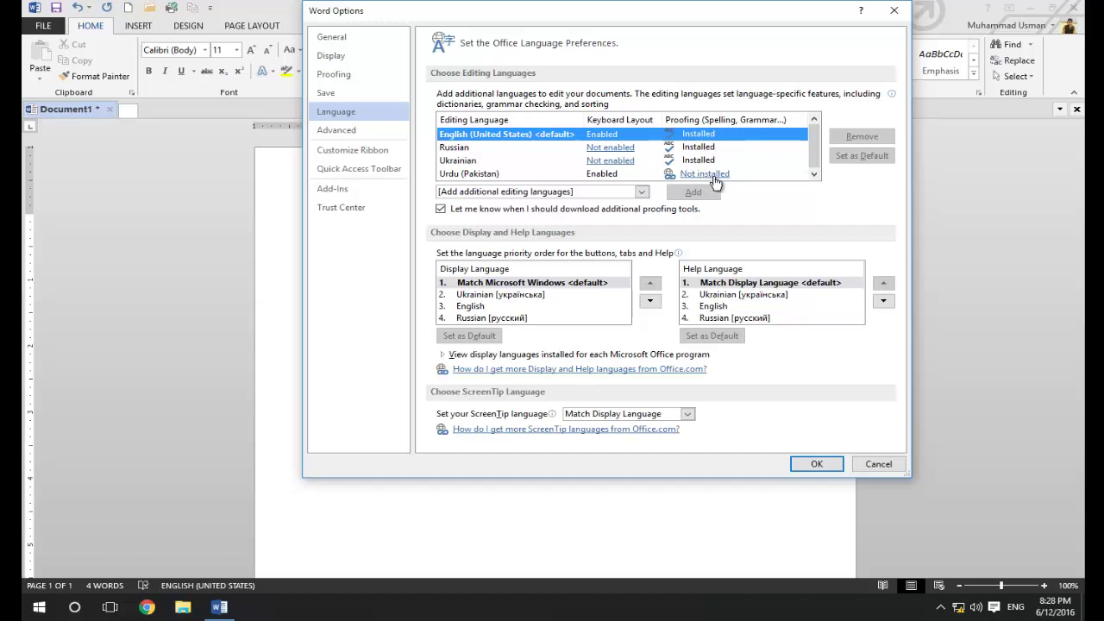
left_click(807, 147)
left_click_drag(809, 145, 807, 156)
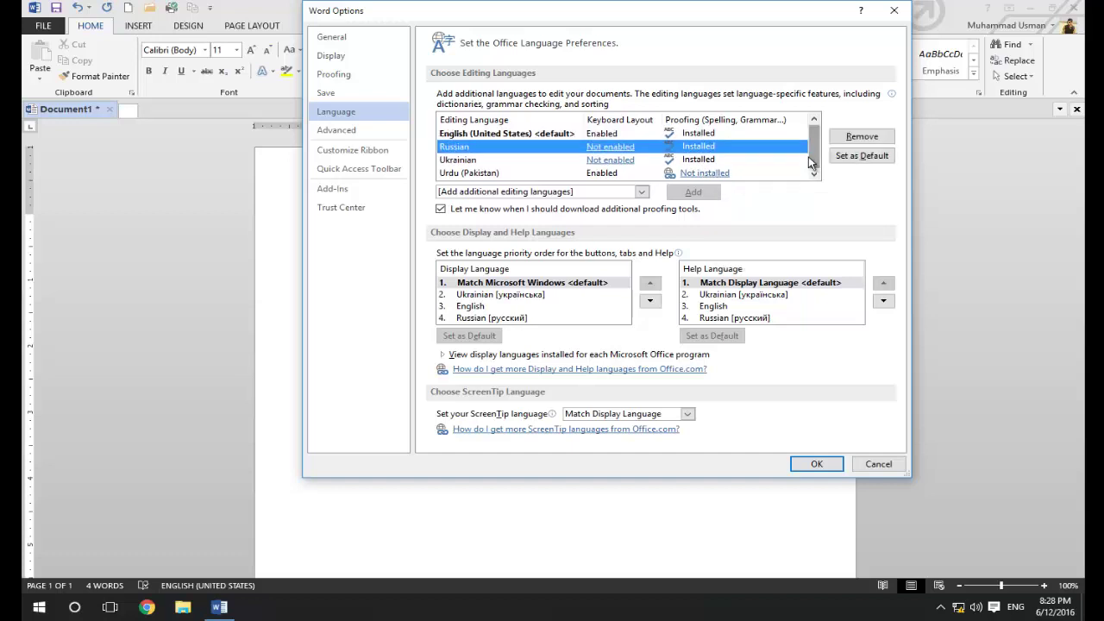
Check the additional editing languages list and Ukrainian, English and Russian display languages, then open Advanced
left_click(628, 191)
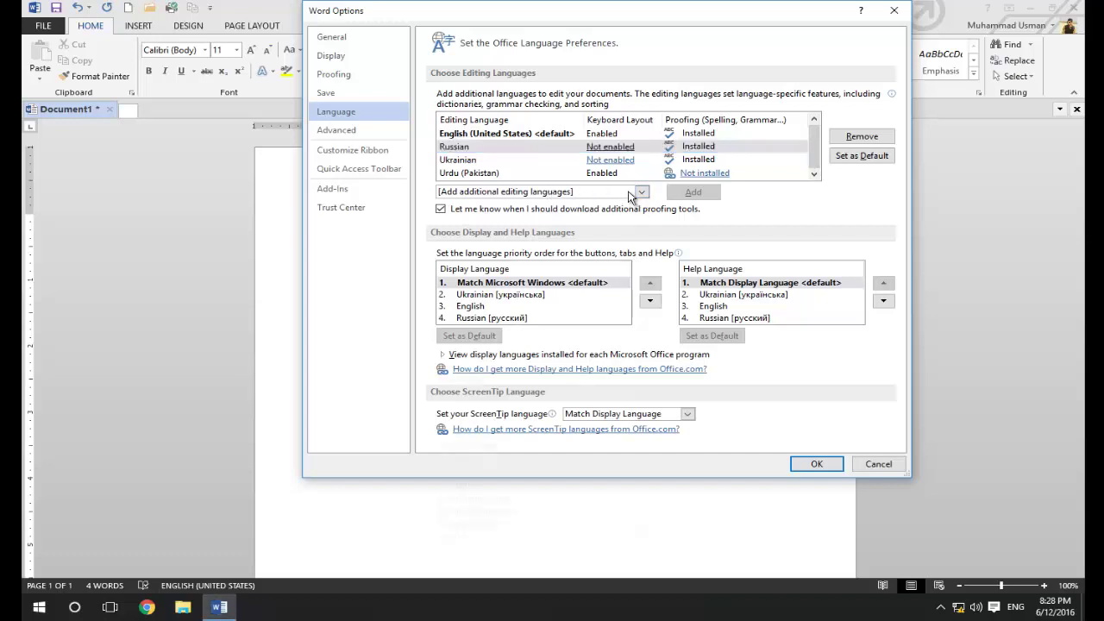
left_click_drag(645, 230, 642, 197)
left_click(643, 197)
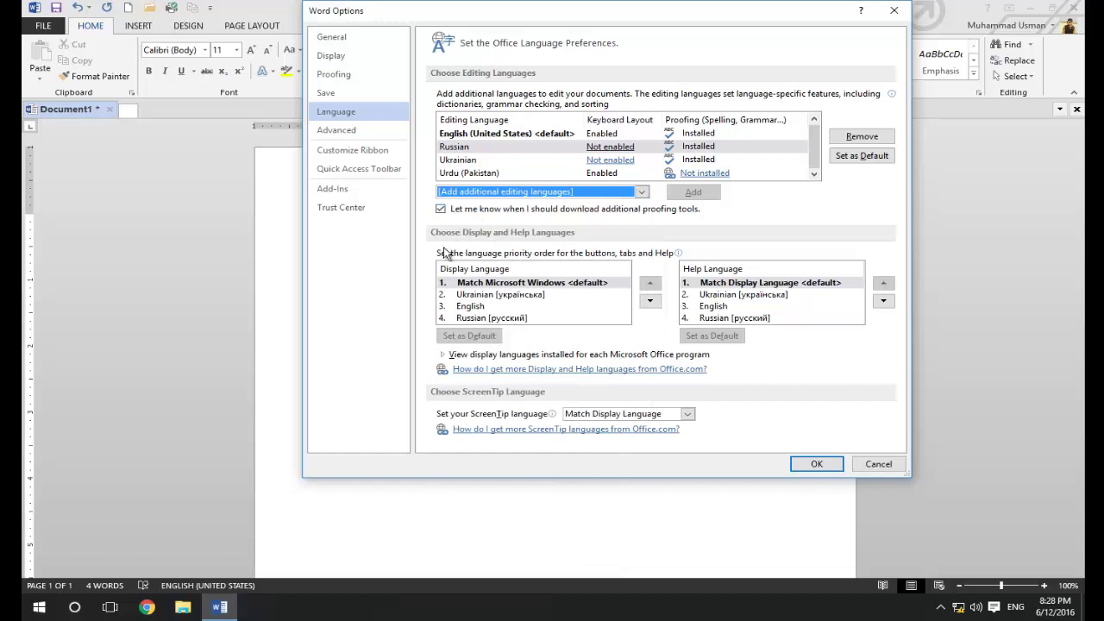
left_click(492, 286)
left_click(495, 296)
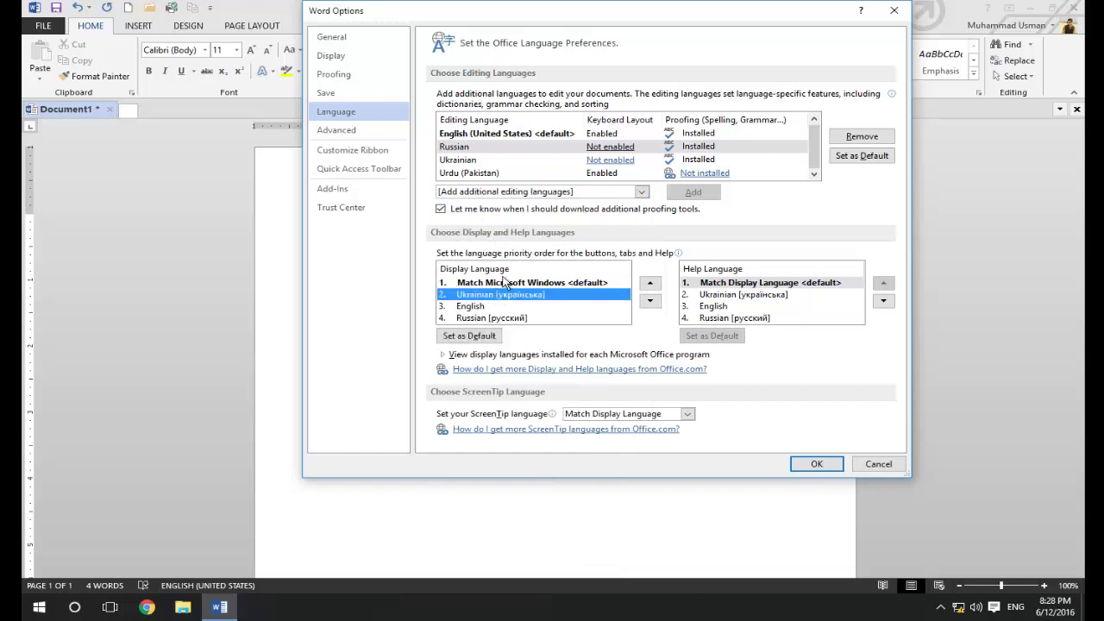
left_click(486, 286)
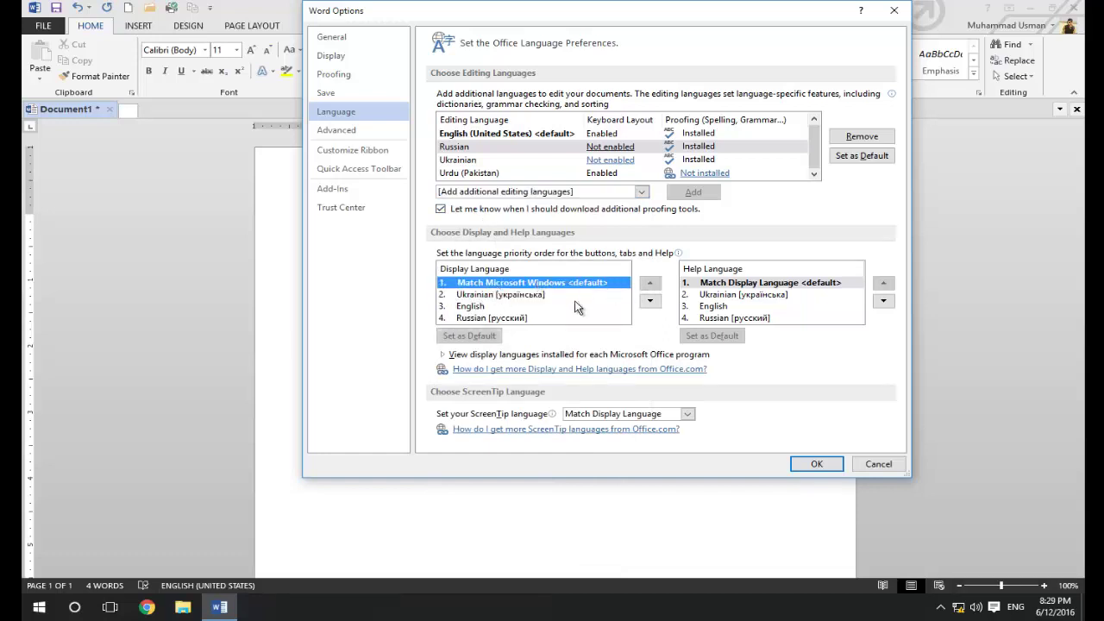
left_click(498, 306)
left_click(474, 318)
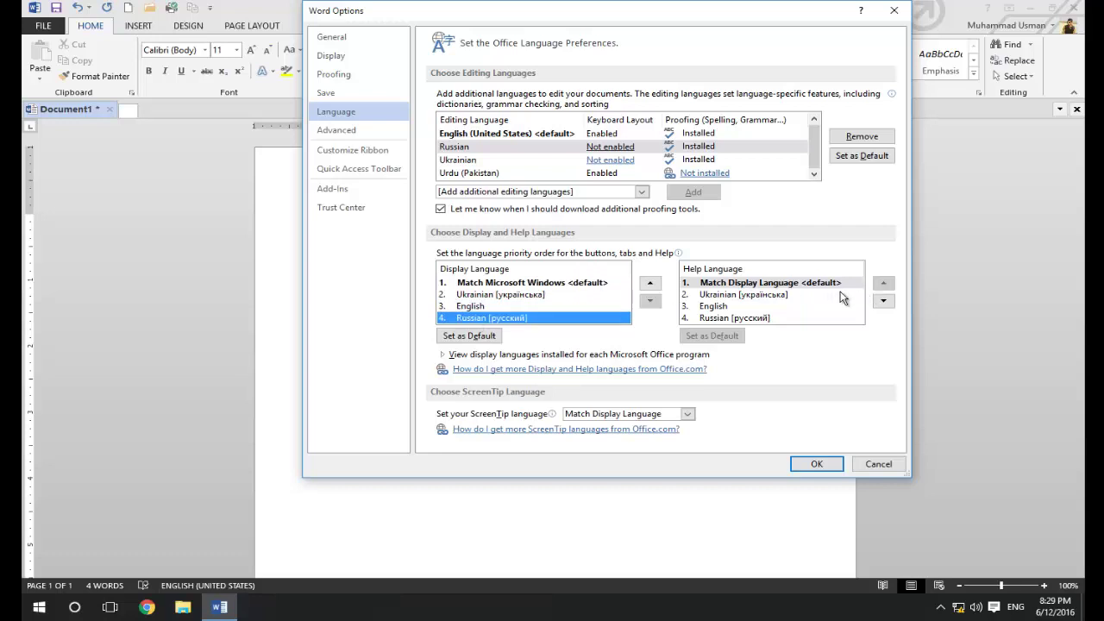
left_click(390, 131)
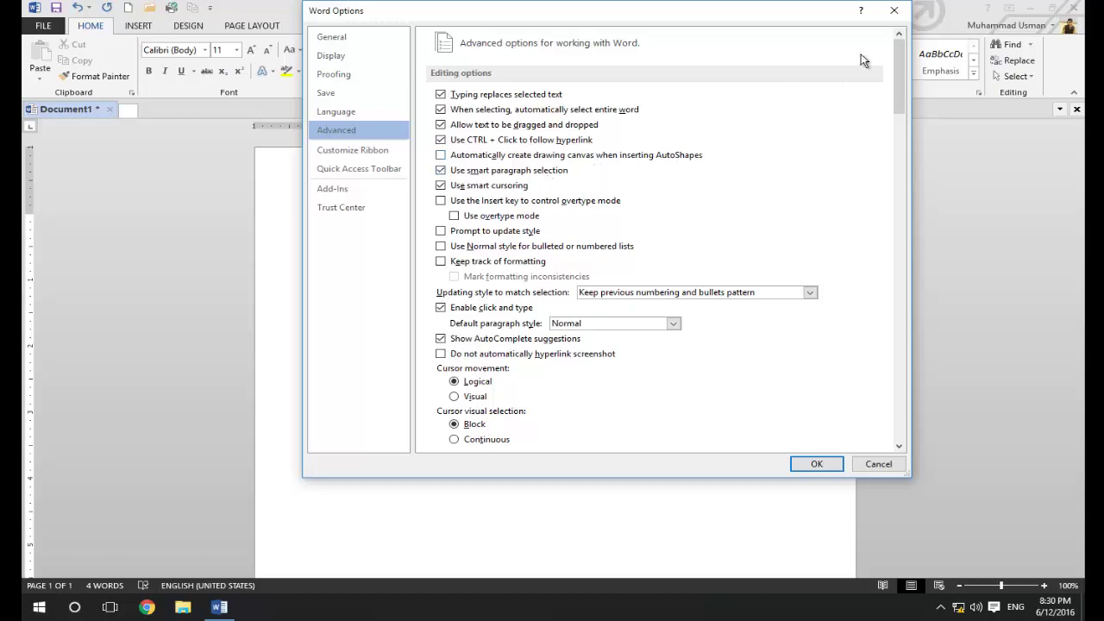
left_click_drag(904, 75, 904, 97)
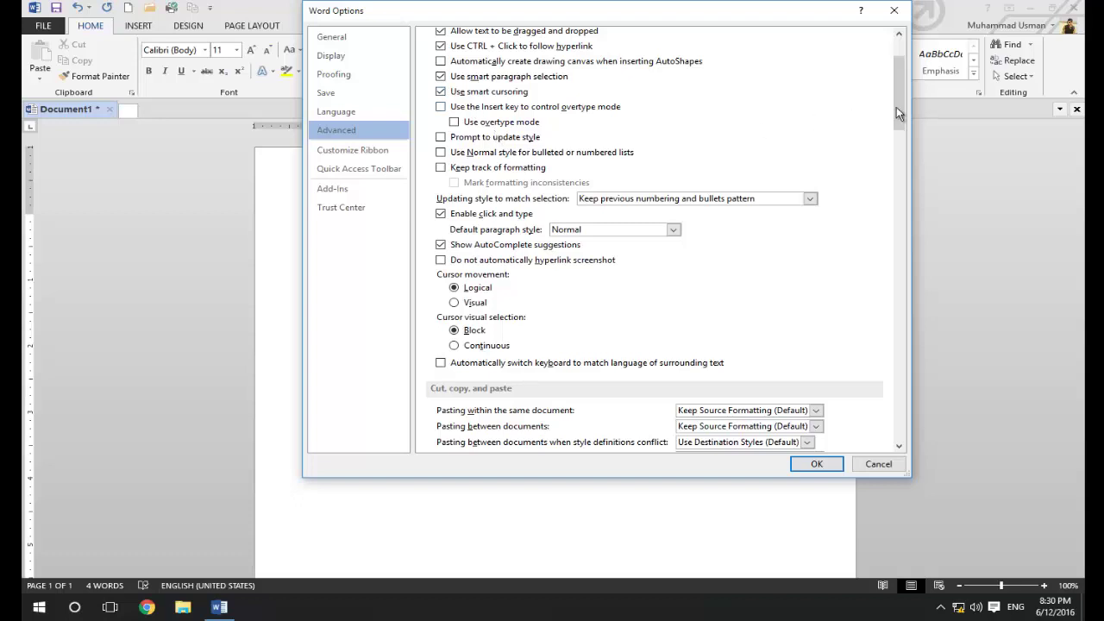
left_click_drag(902, 102, 898, 116)
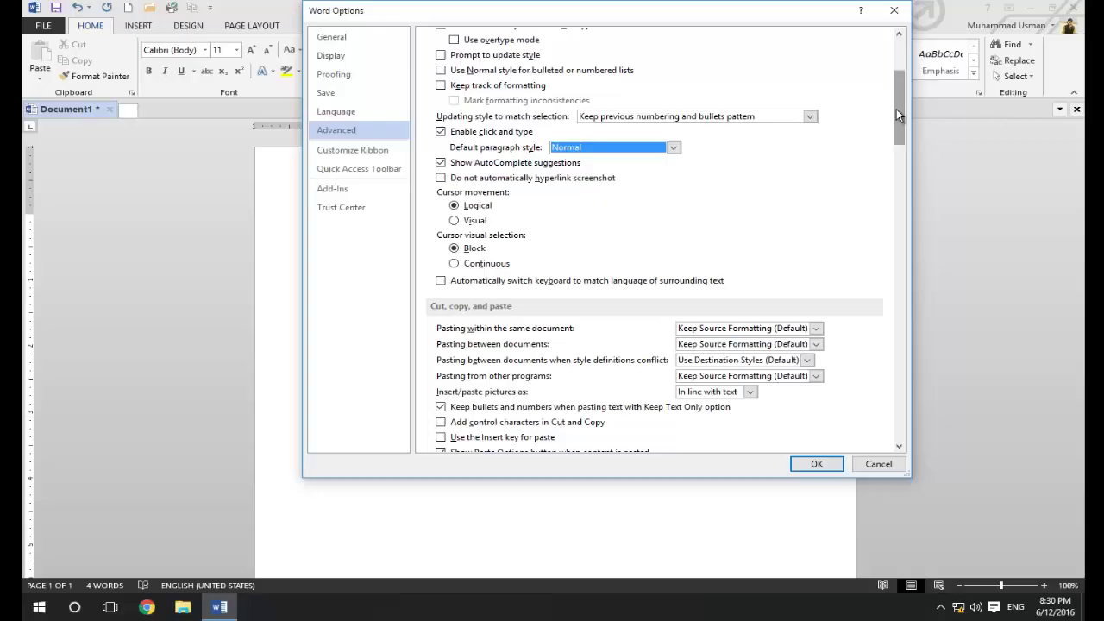
left_click_drag(896, 109, 895, 120)
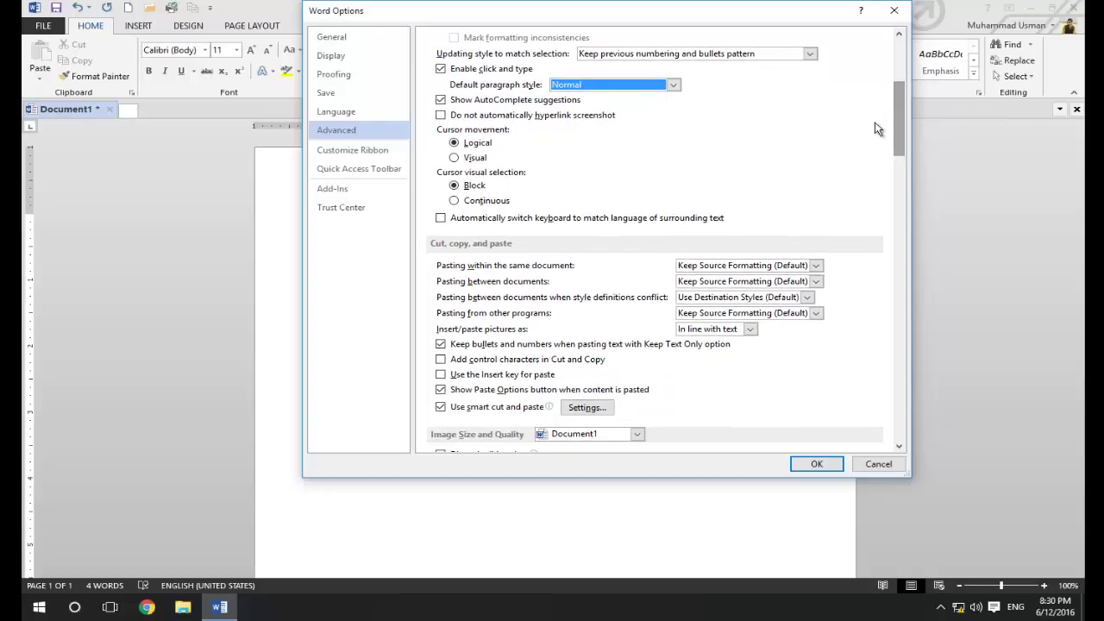
left_click(480, 161)
left_click(481, 144)
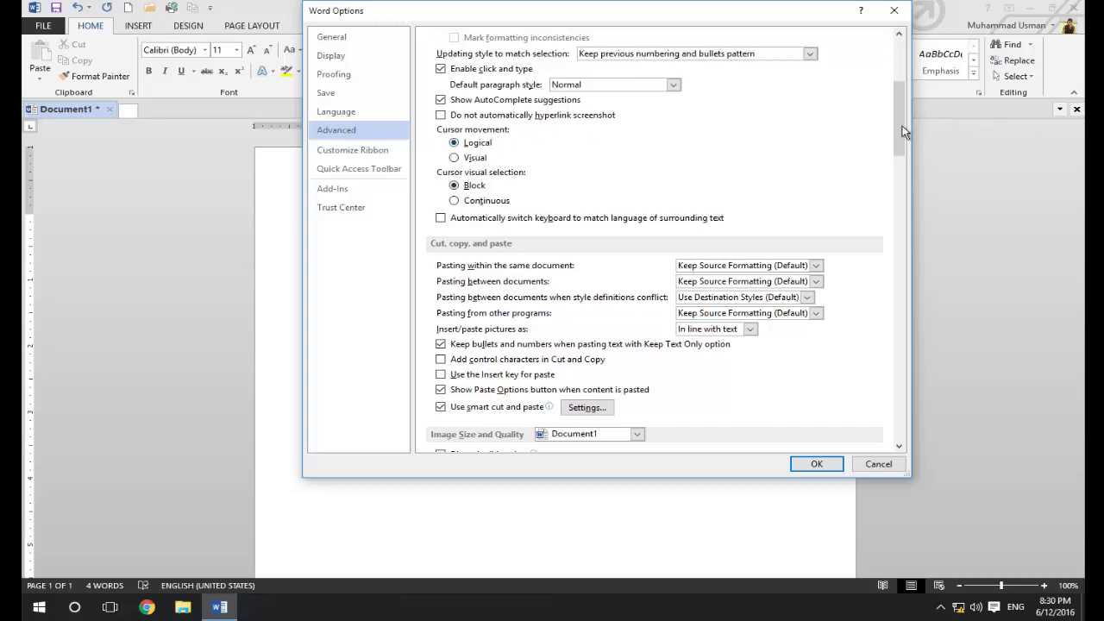
left_click_drag(902, 131, 897, 157)
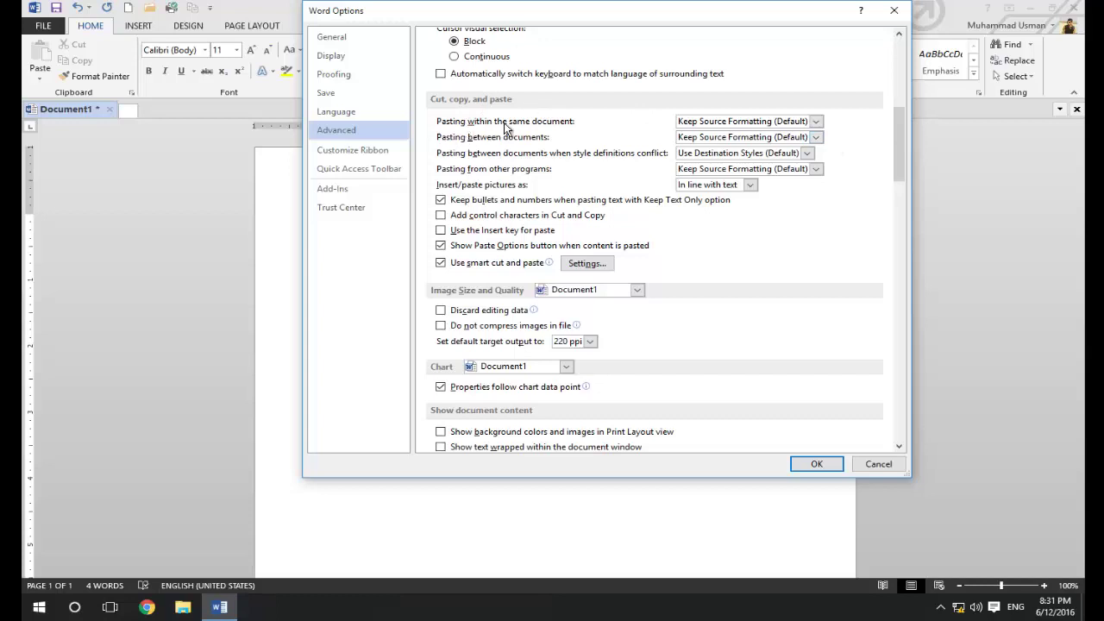
left_click(702, 126)
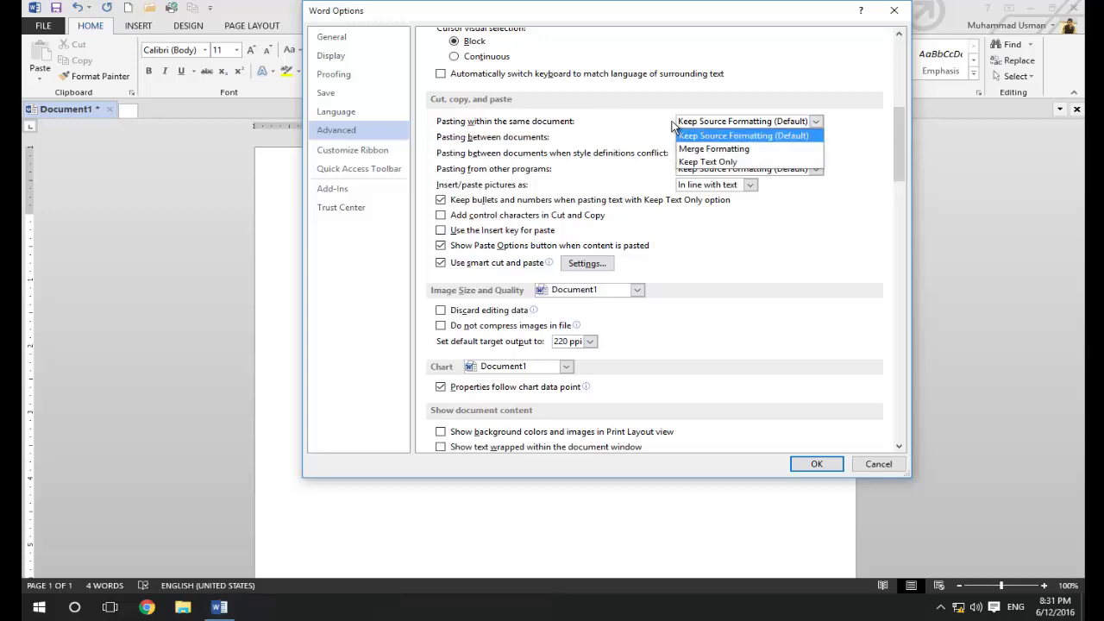
left_click(534, 131)
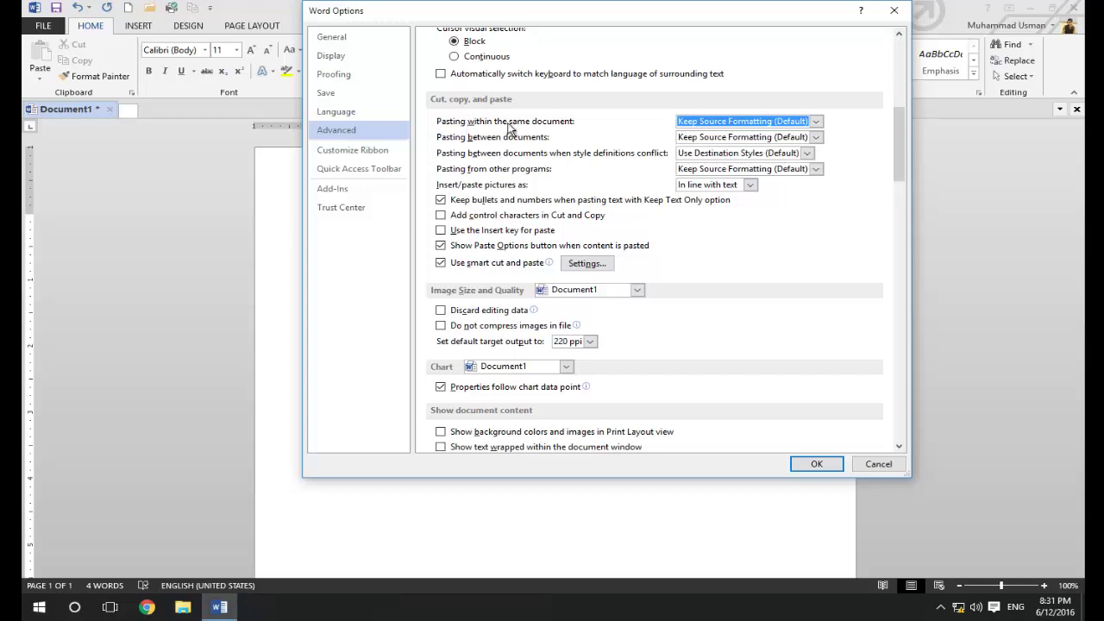
left_click(698, 125)
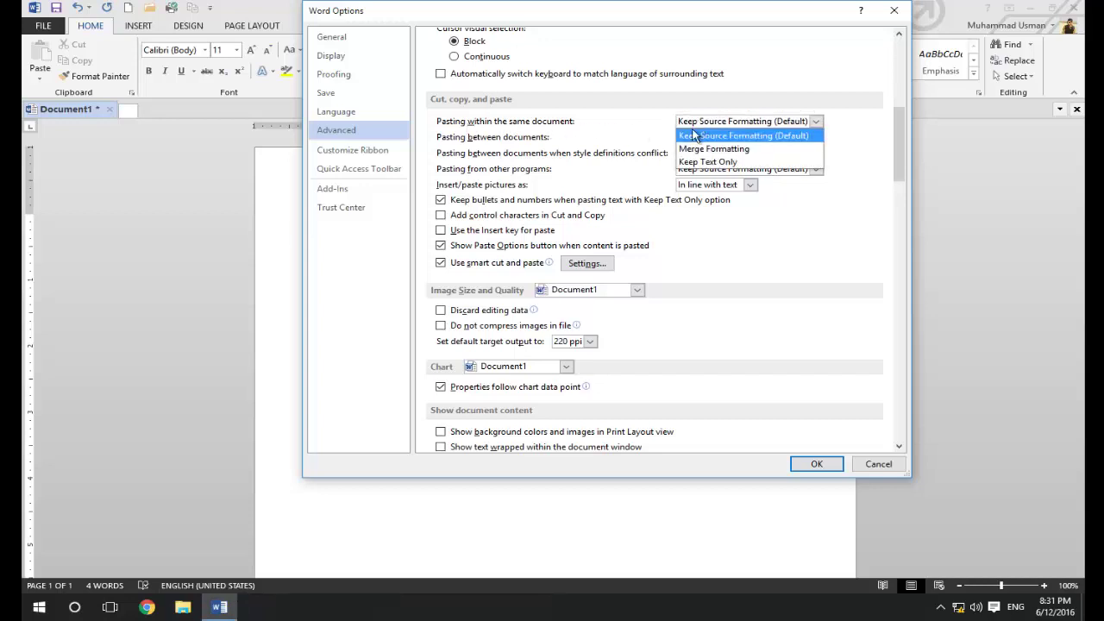
left_click(771, 136)
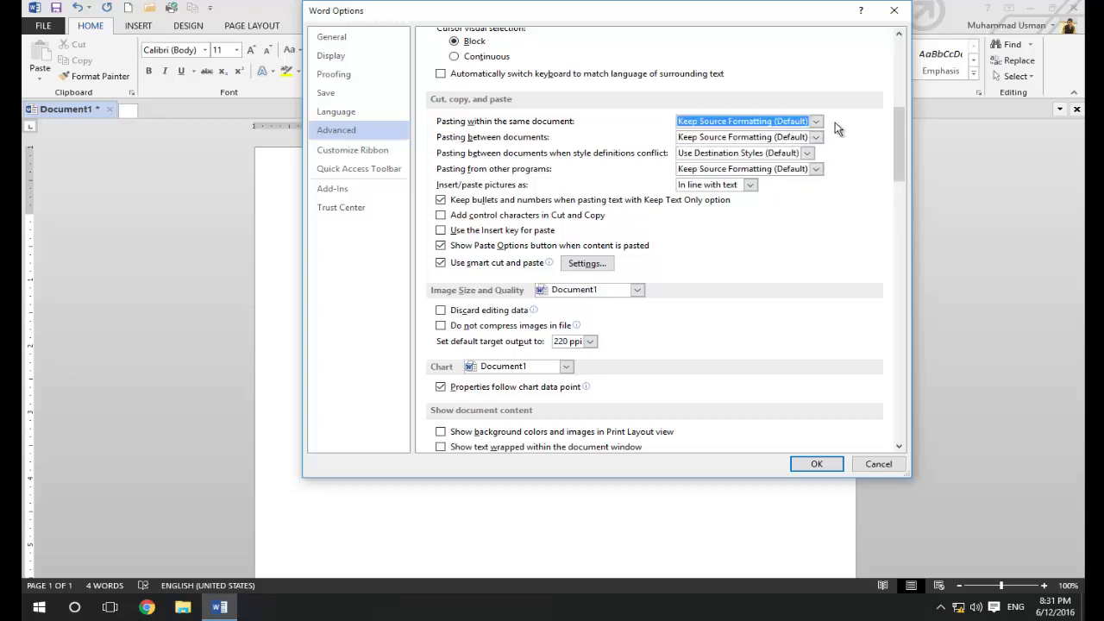
left_click(780, 124)
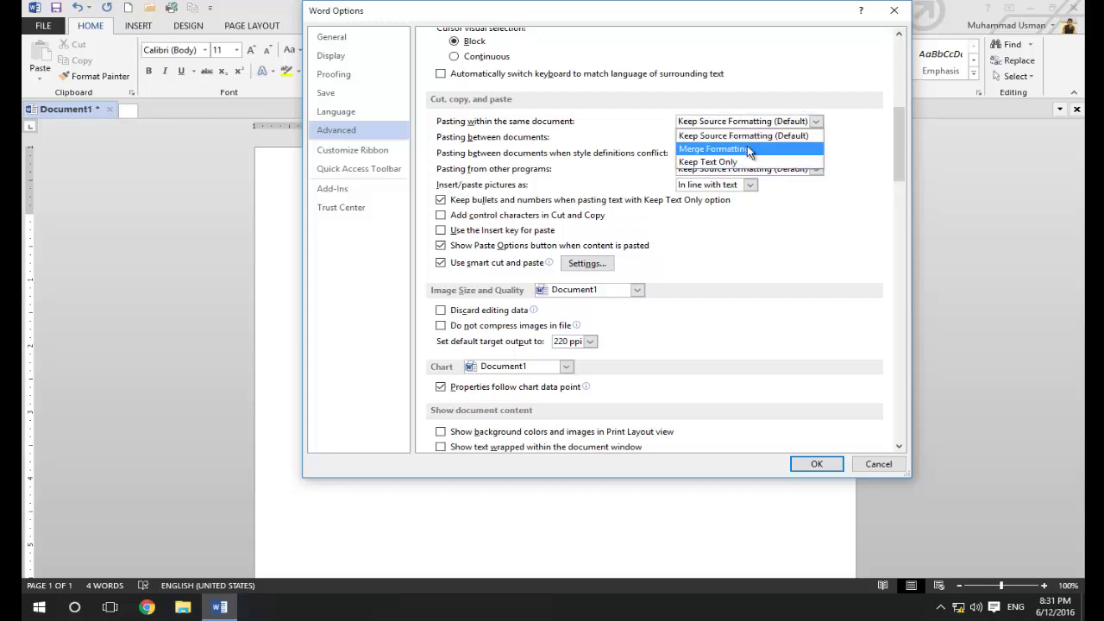
left_click(720, 149)
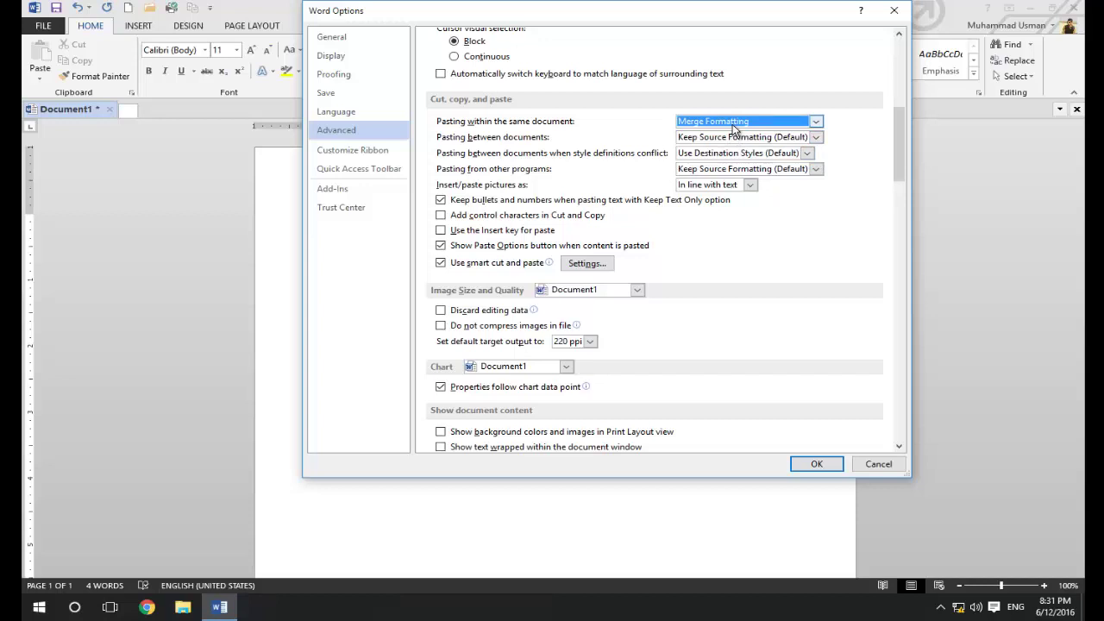
left_click(734, 124)
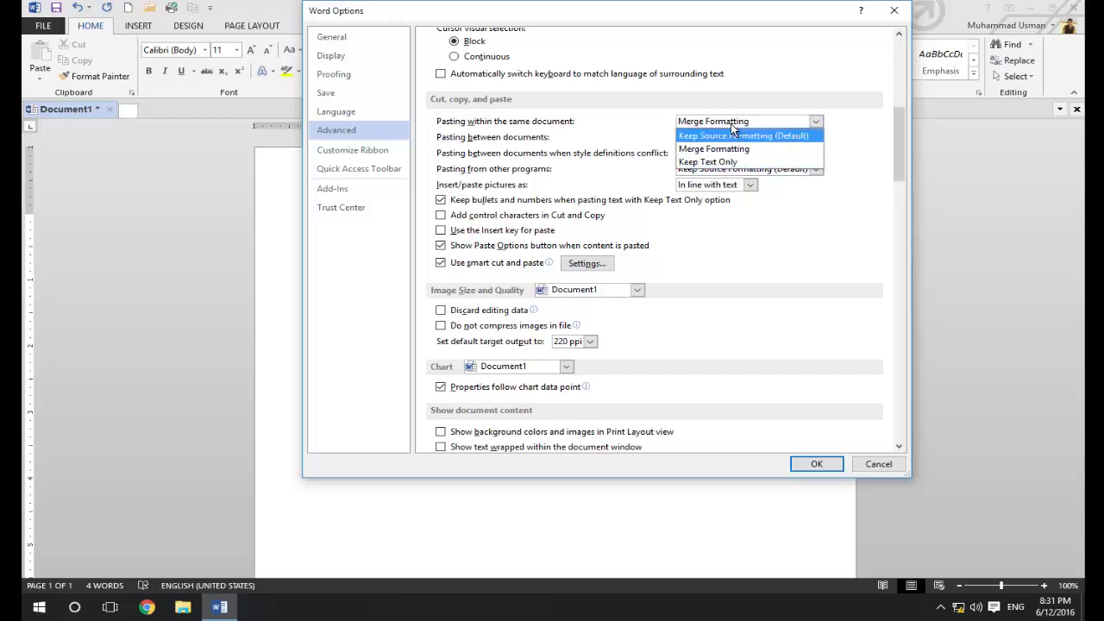
left_click(730, 123)
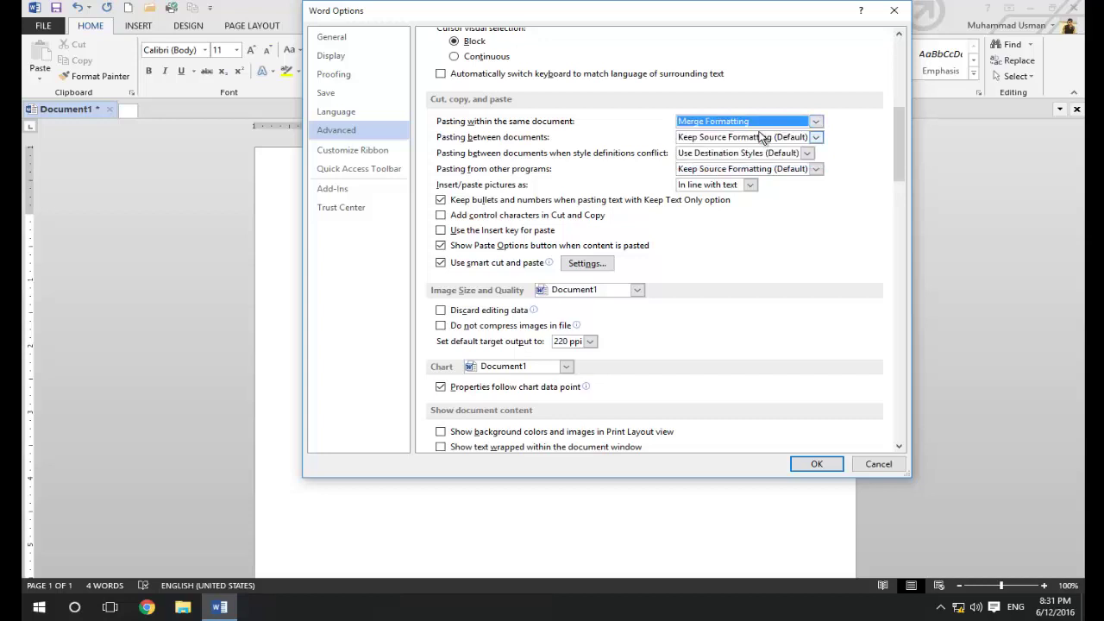
left_click(766, 124)
left_click(767, 138)
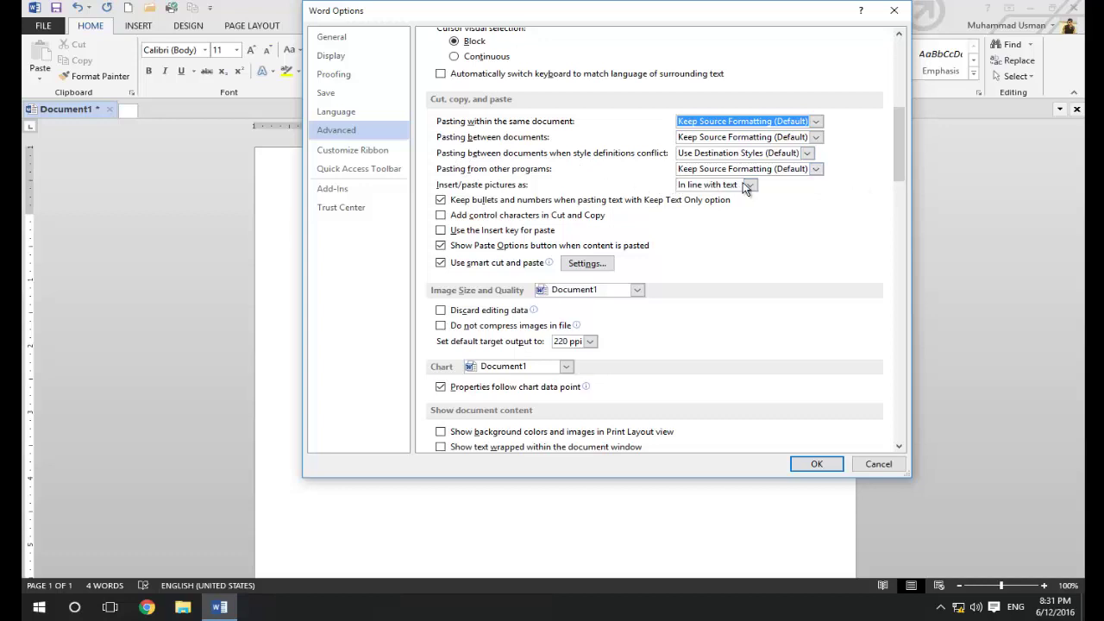
scroll(898, 156, "down", 1)
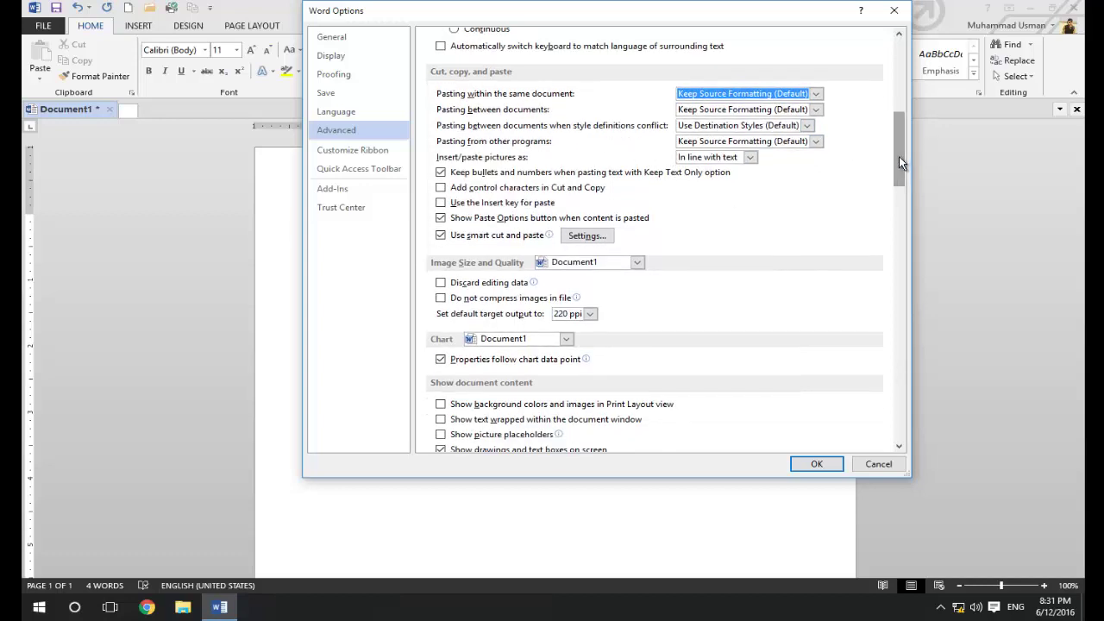
left_click(749, 158)
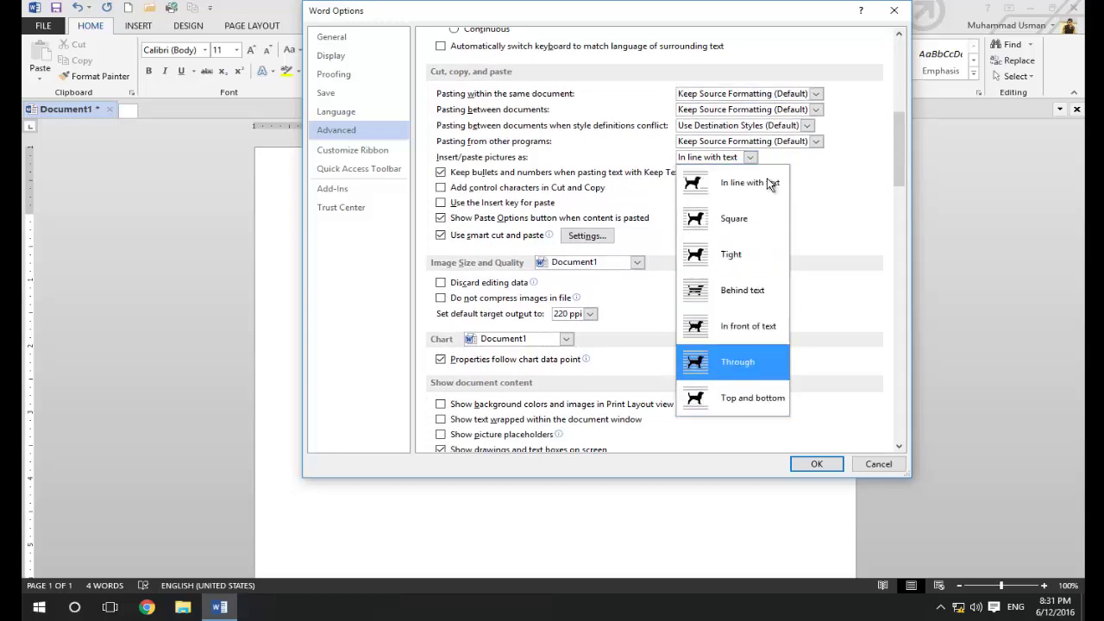
left_click(756, 179)
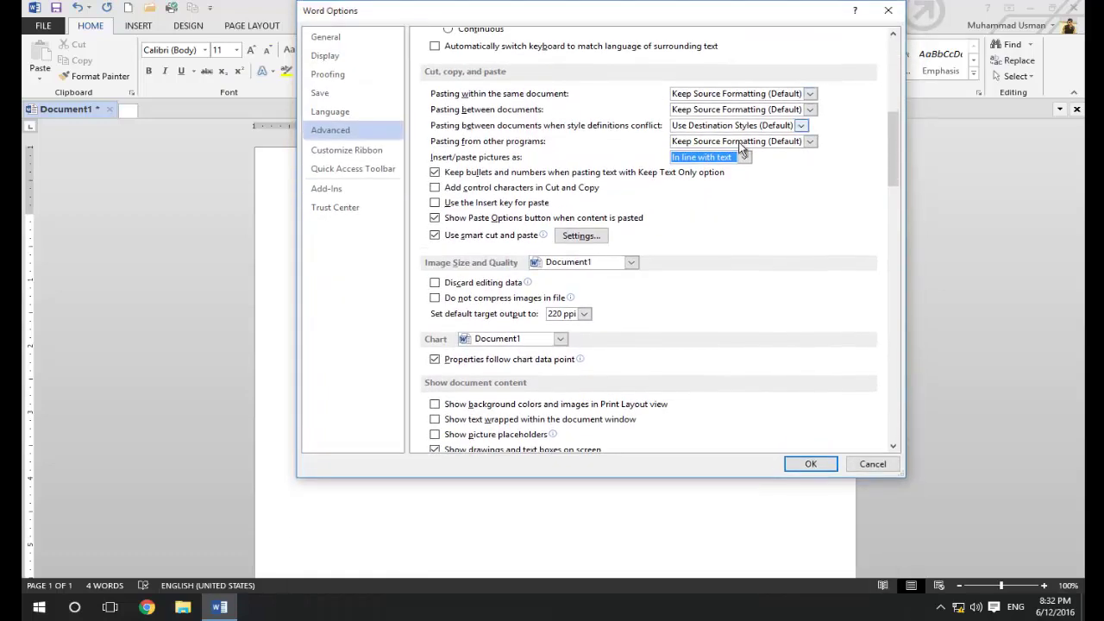
left_click(743, 156)
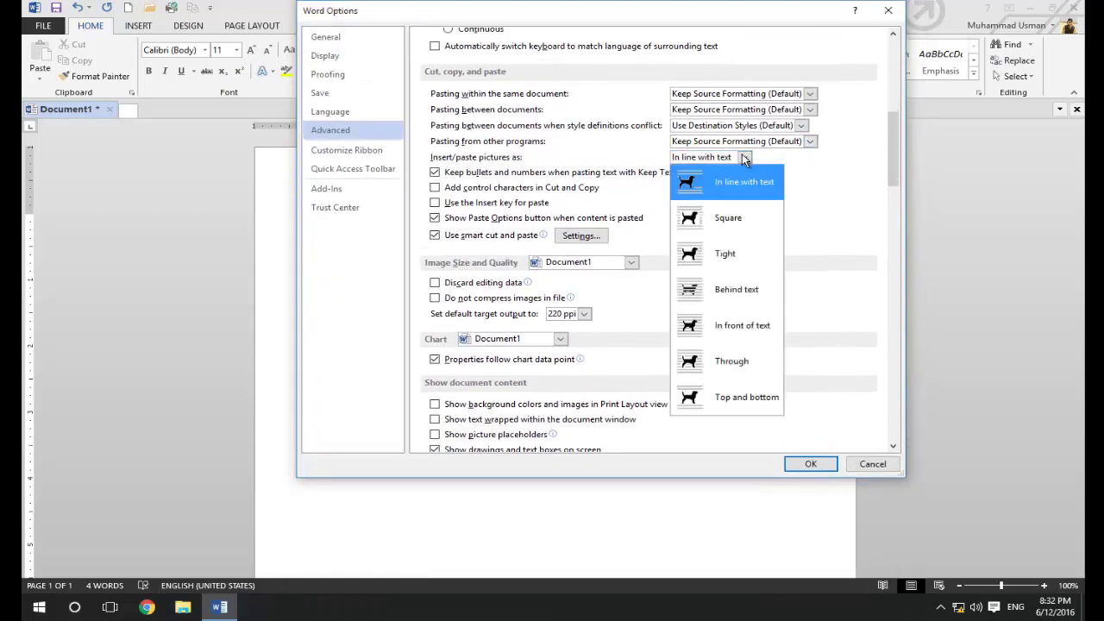
left_click(890, 148)
left_click_drag(889, 149, 848, 335)
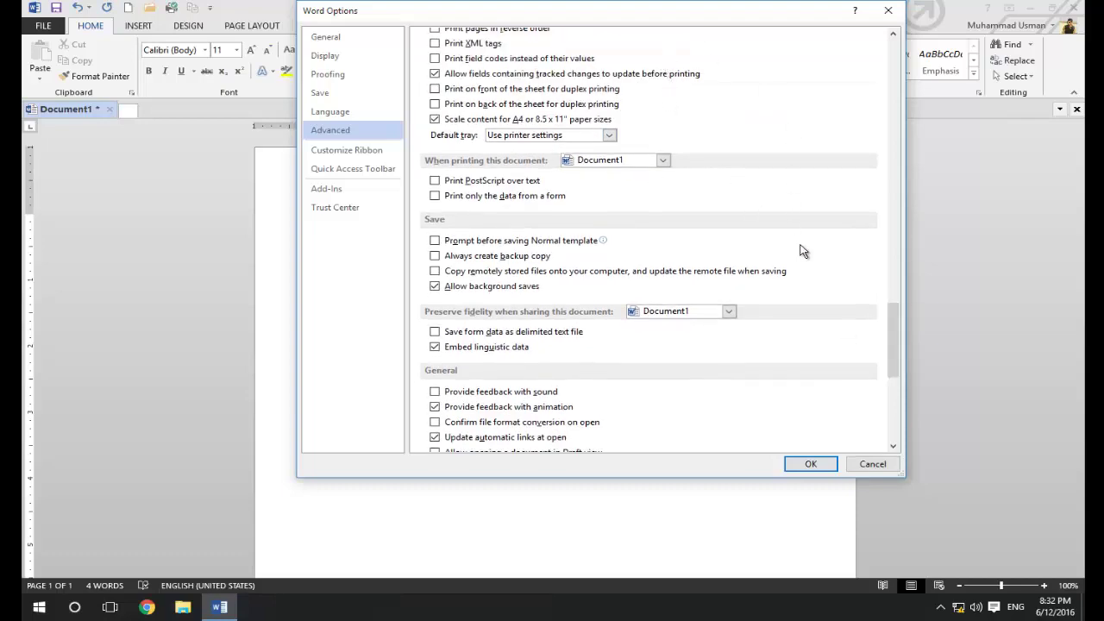
left_click_drag(893, 304, 884, 179)
scroll(604, 181, "down", 3)
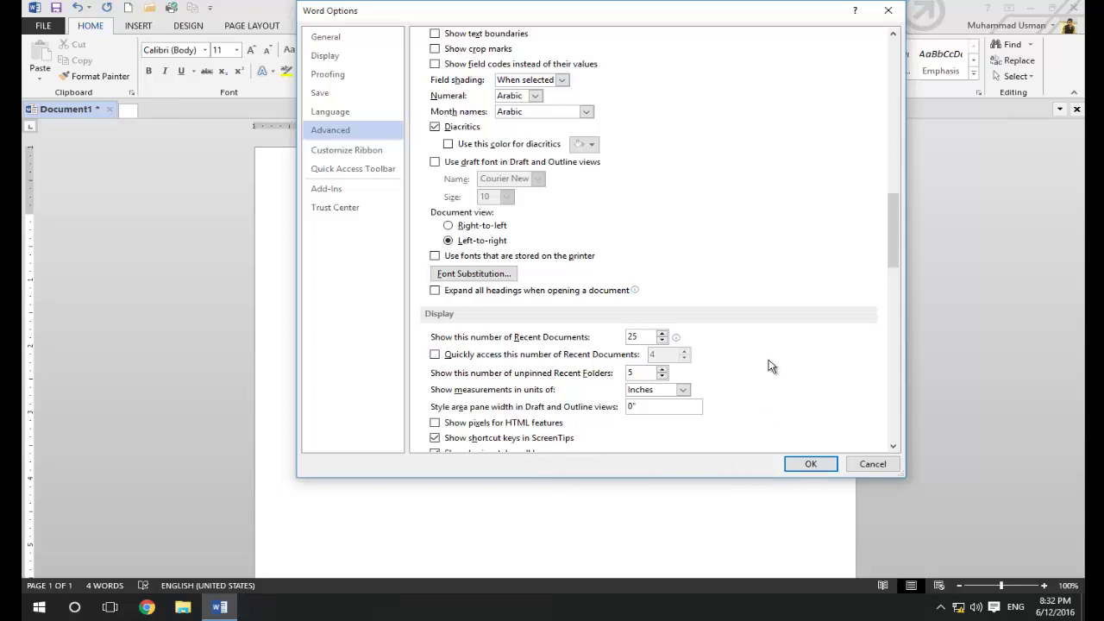
left_click_drag(892, 254, 866, 235)
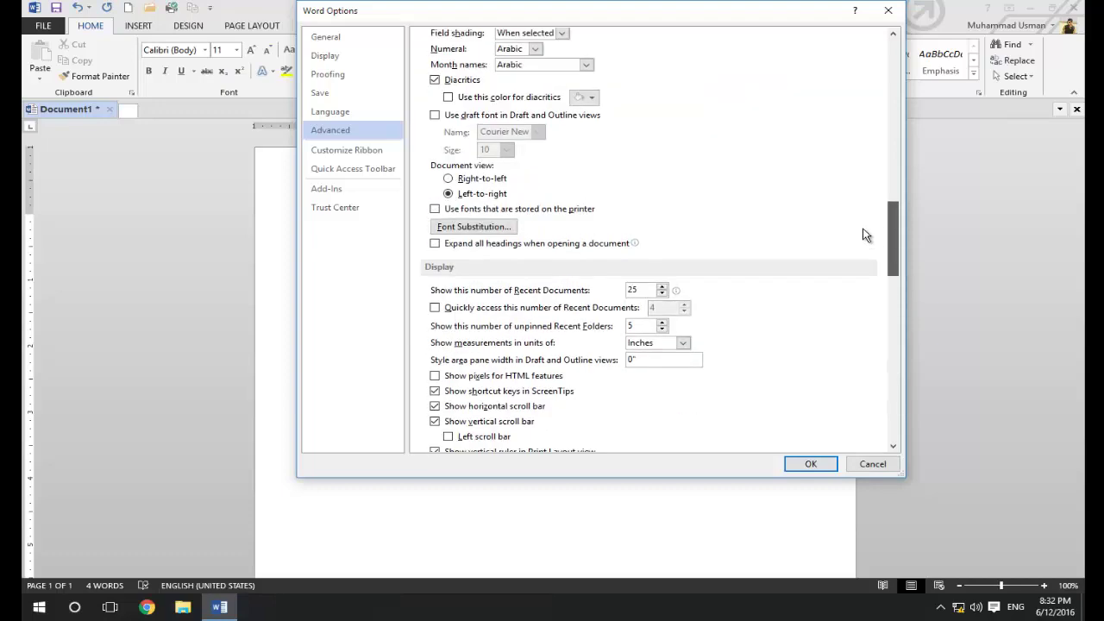